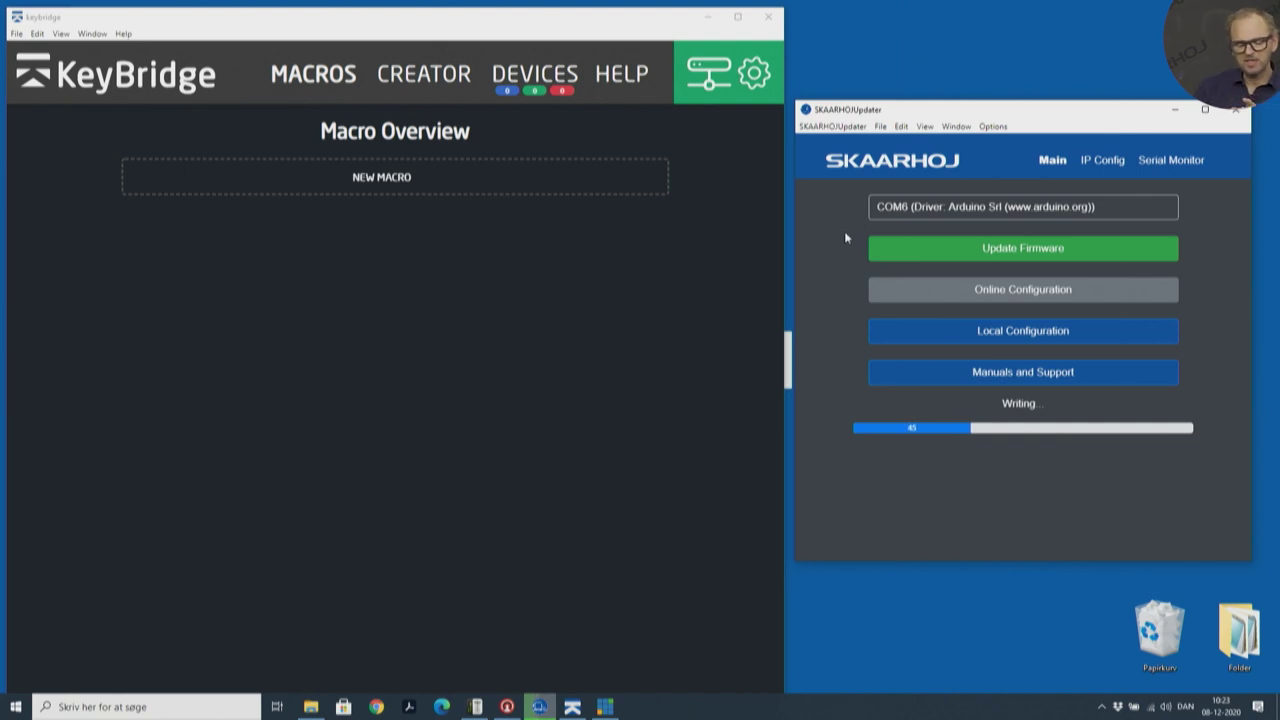
pyautogui.click(757, 82)
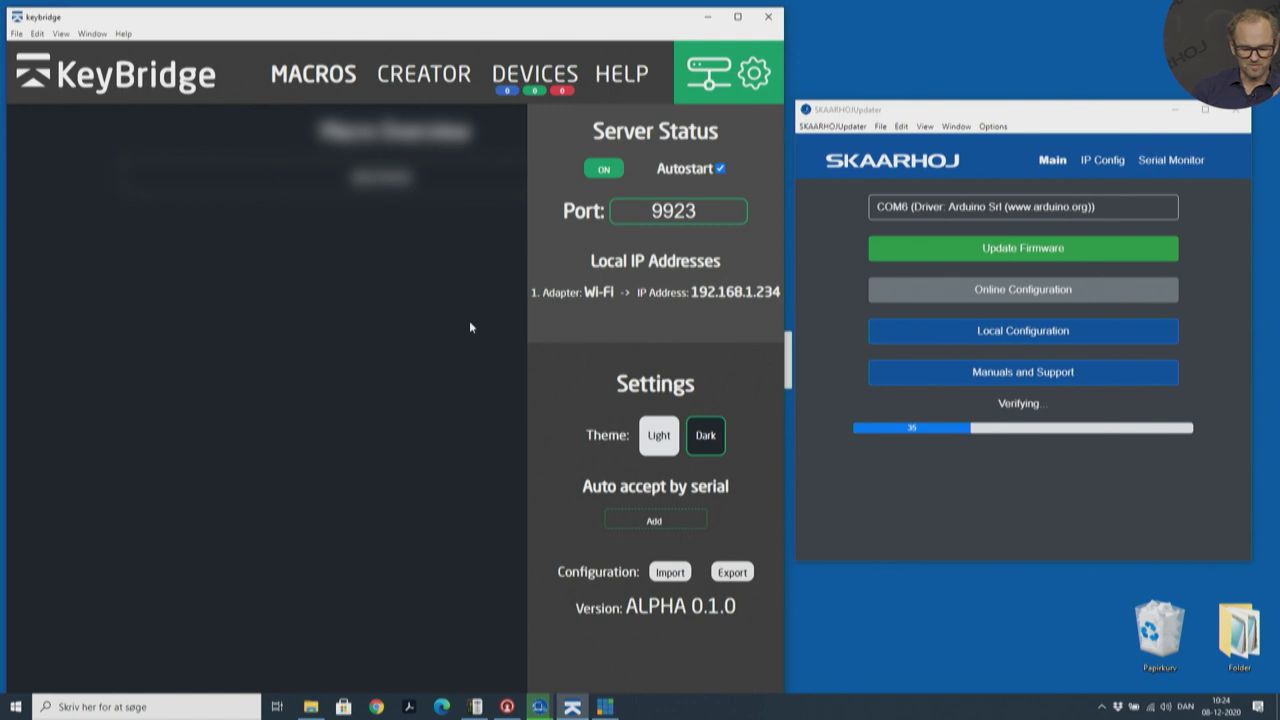
pyautogui.click(754, 73)
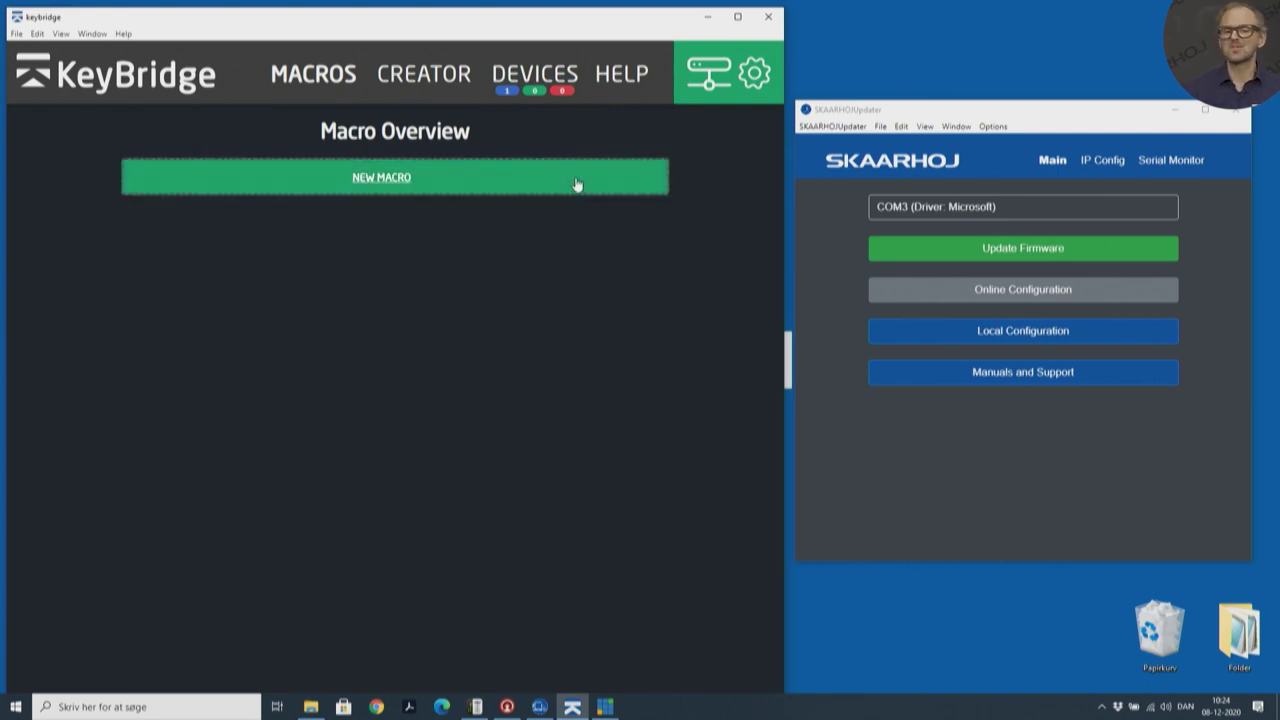
# Approve the waiting LIVEFLY controller in Devices and view its server settings on port 9923.
pyautogui.click(537, 74)
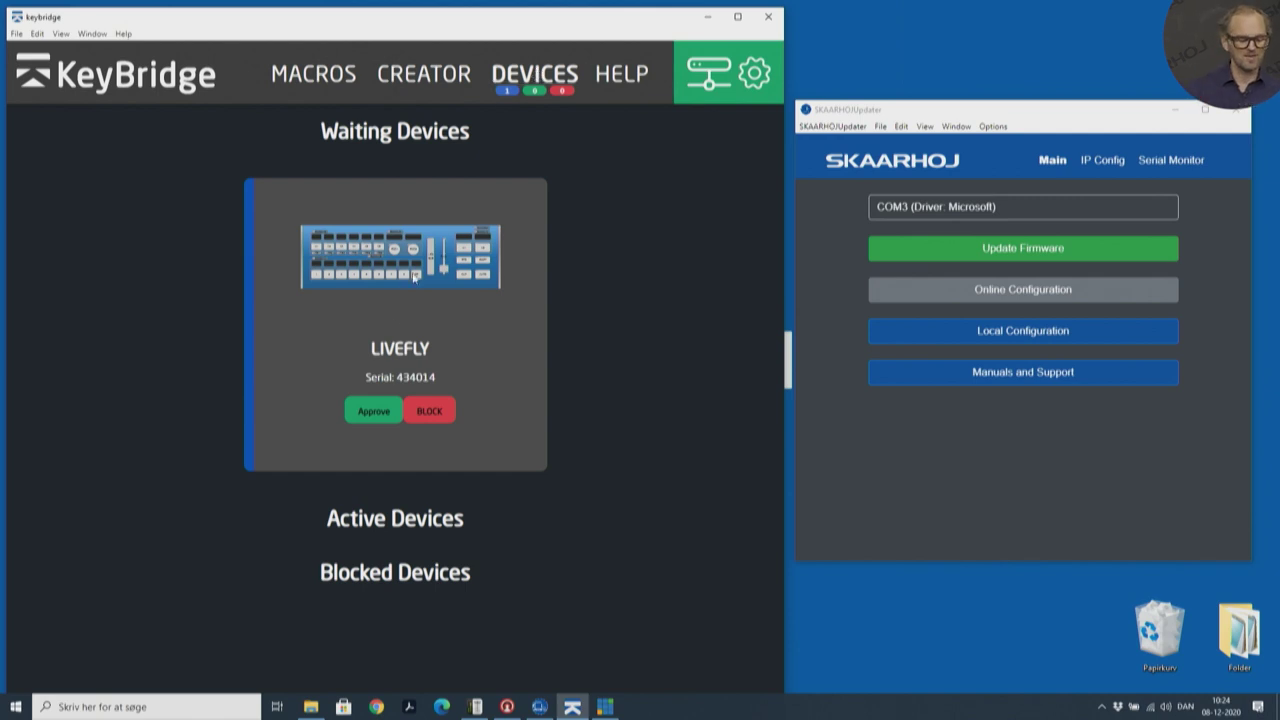
pyautogui.click(367, 413)
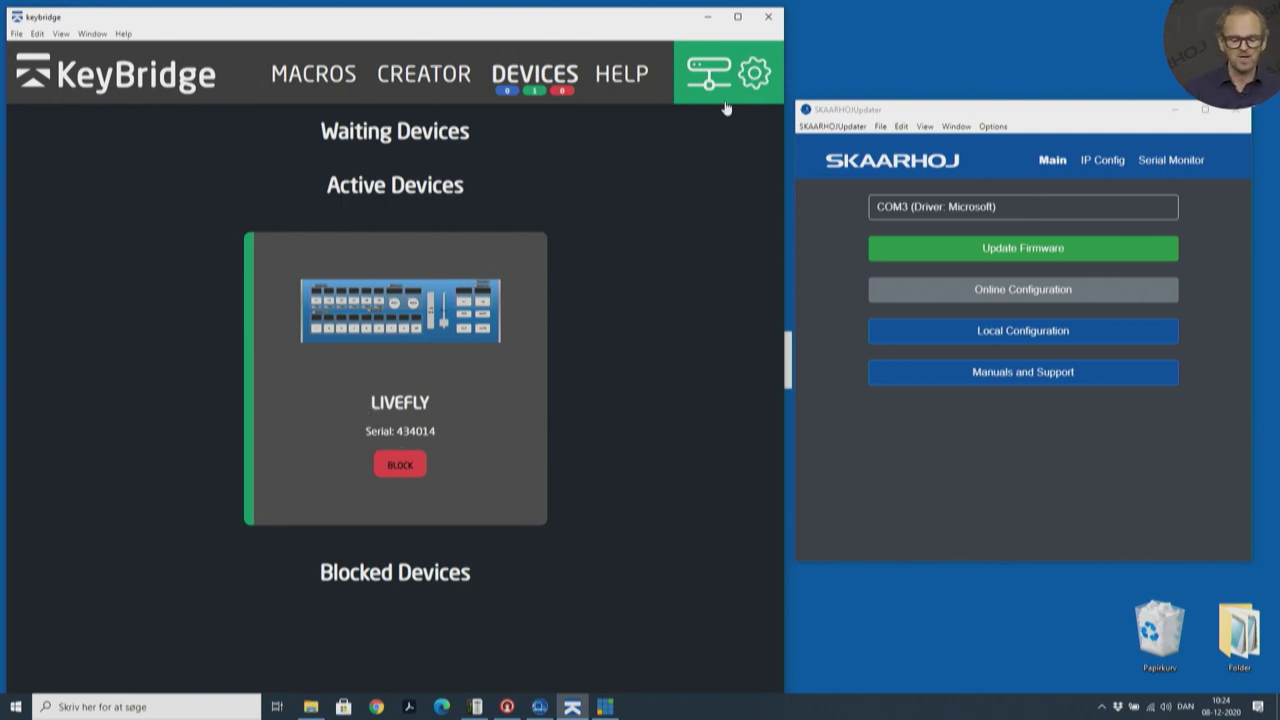
pyautogui.click(754, 74)
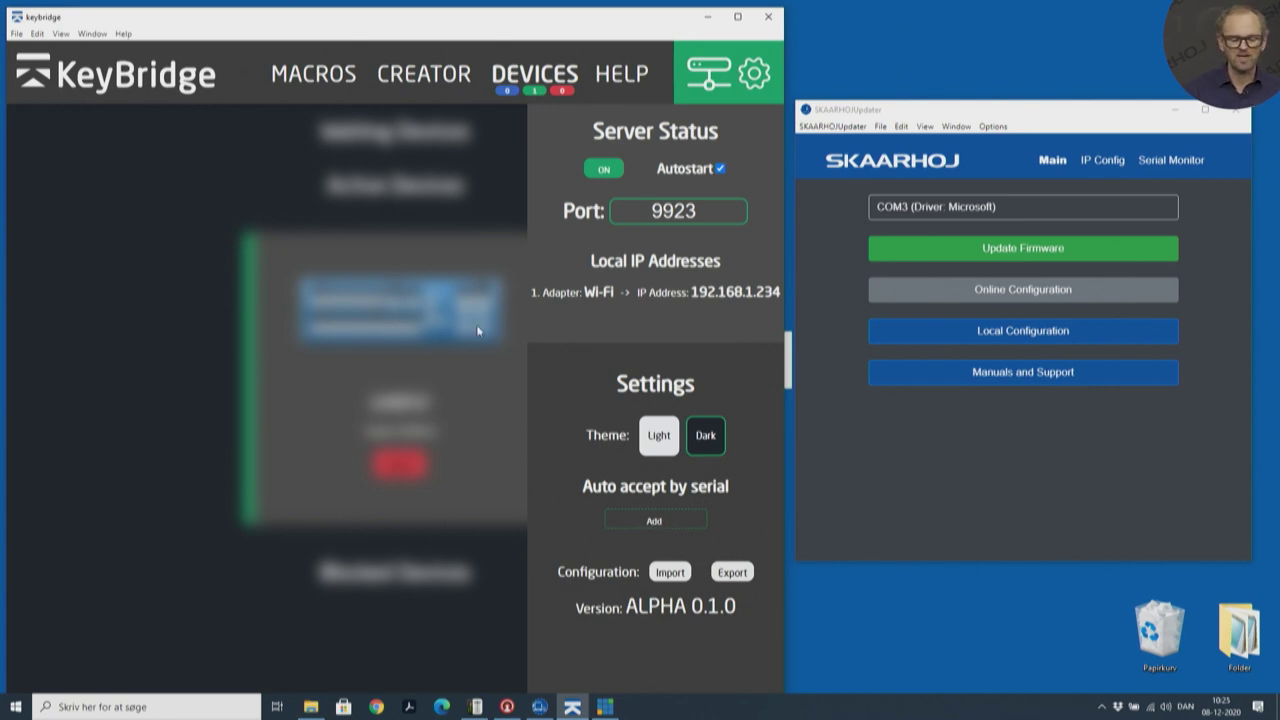
# Close the server settings panel and maximize the KeyBridge window on Macro Overview.
pyautogui.click(754, 86)
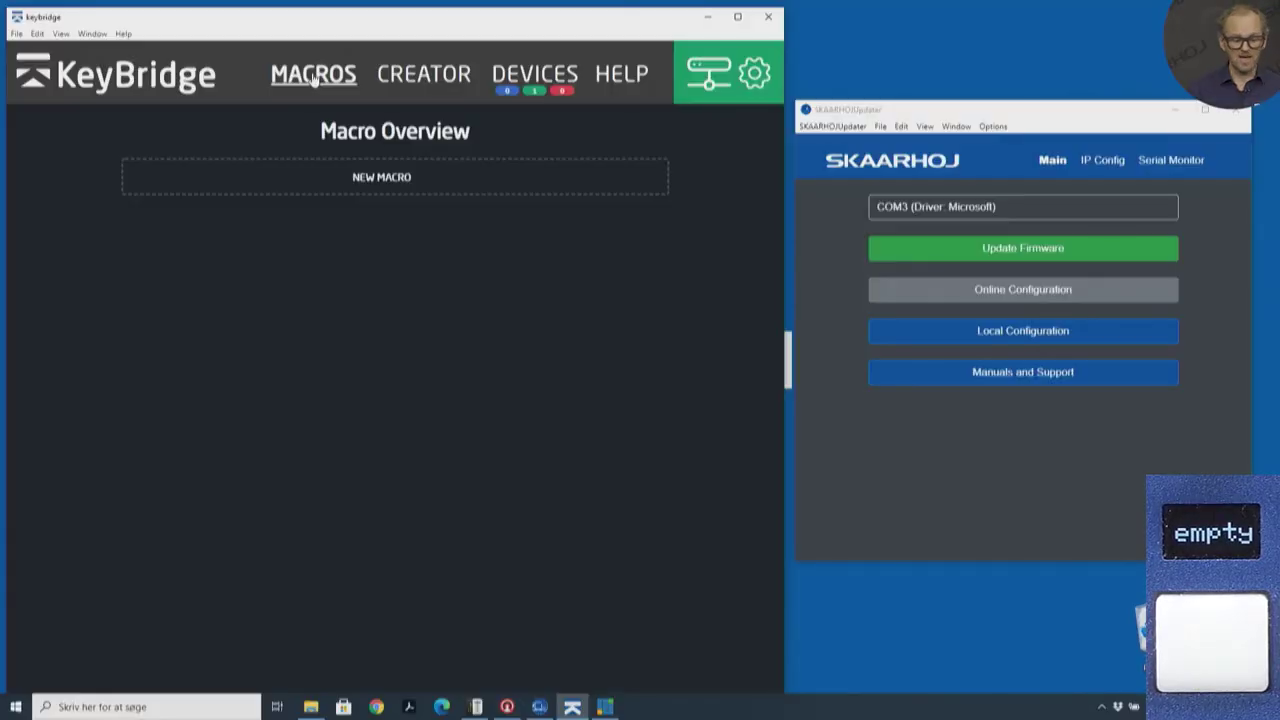
pyautogui.click(736, 18)
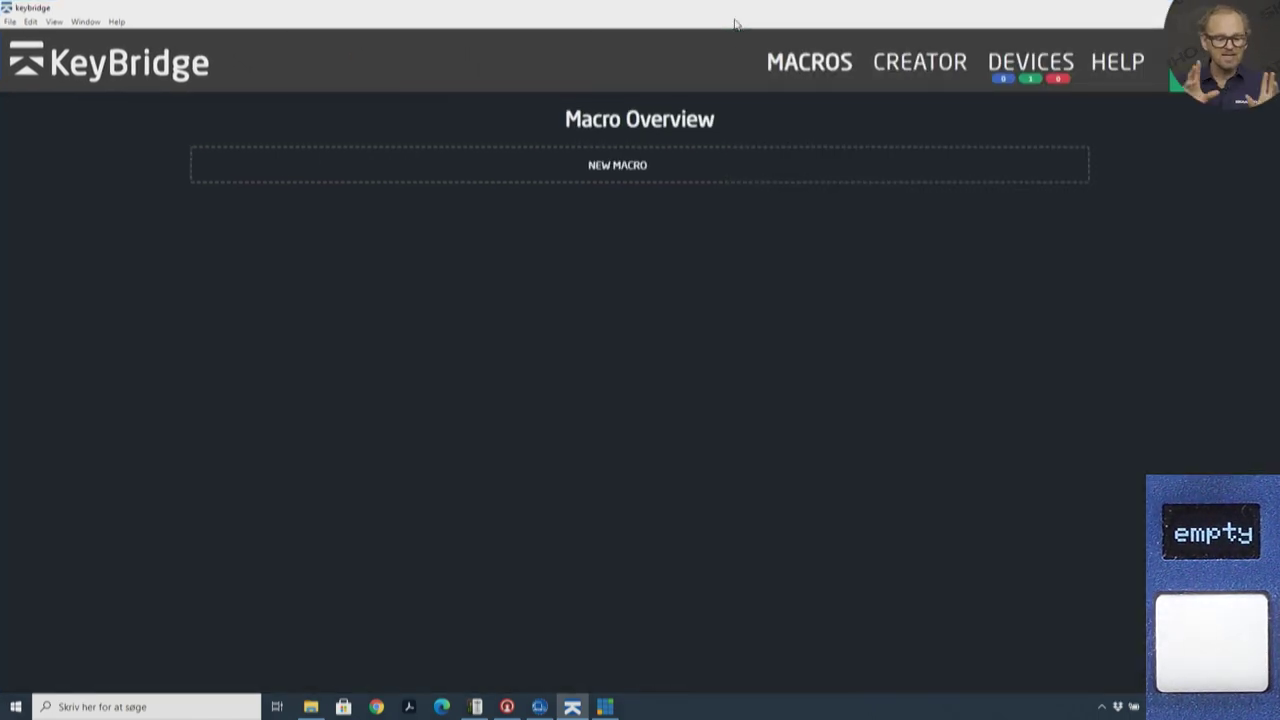
# Create a new macro, show Mouse and Keyboard actions, and train its trigger to LIVEFLY button 7.
pyautogui.click(621, 171)
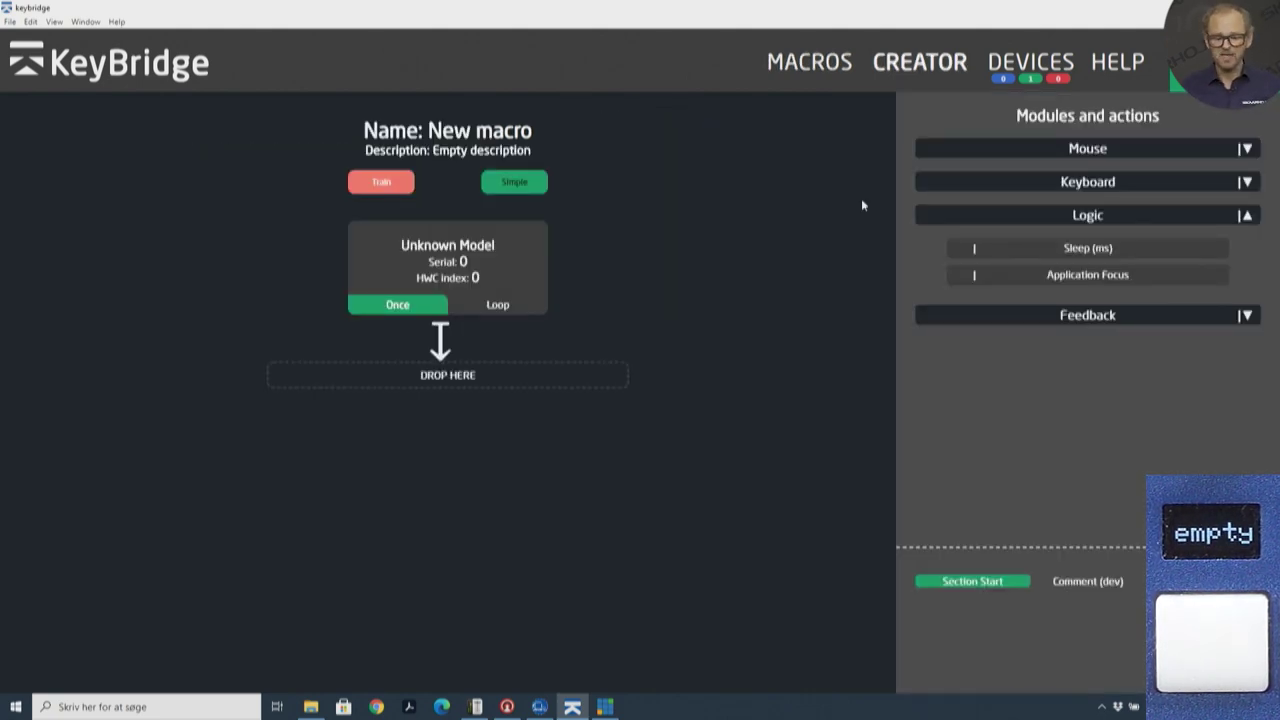
pyautogui.click(1089, 217)
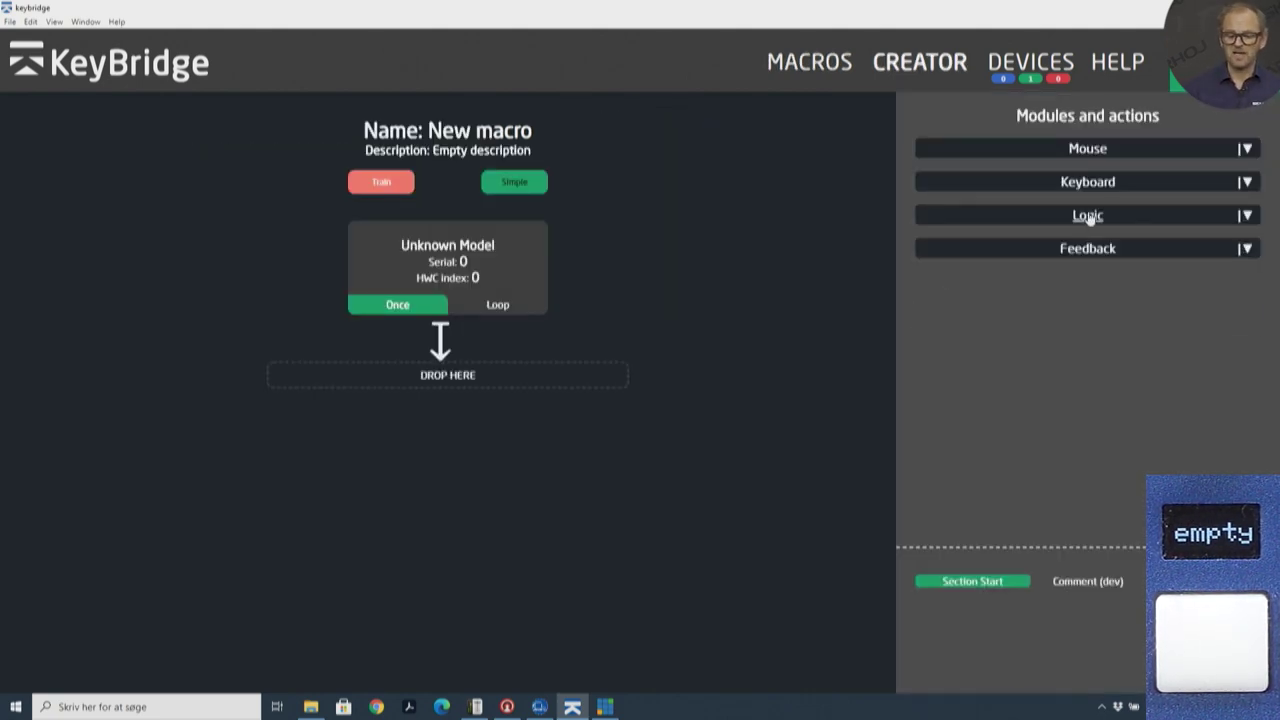
pyautogui.click(1087, 150)
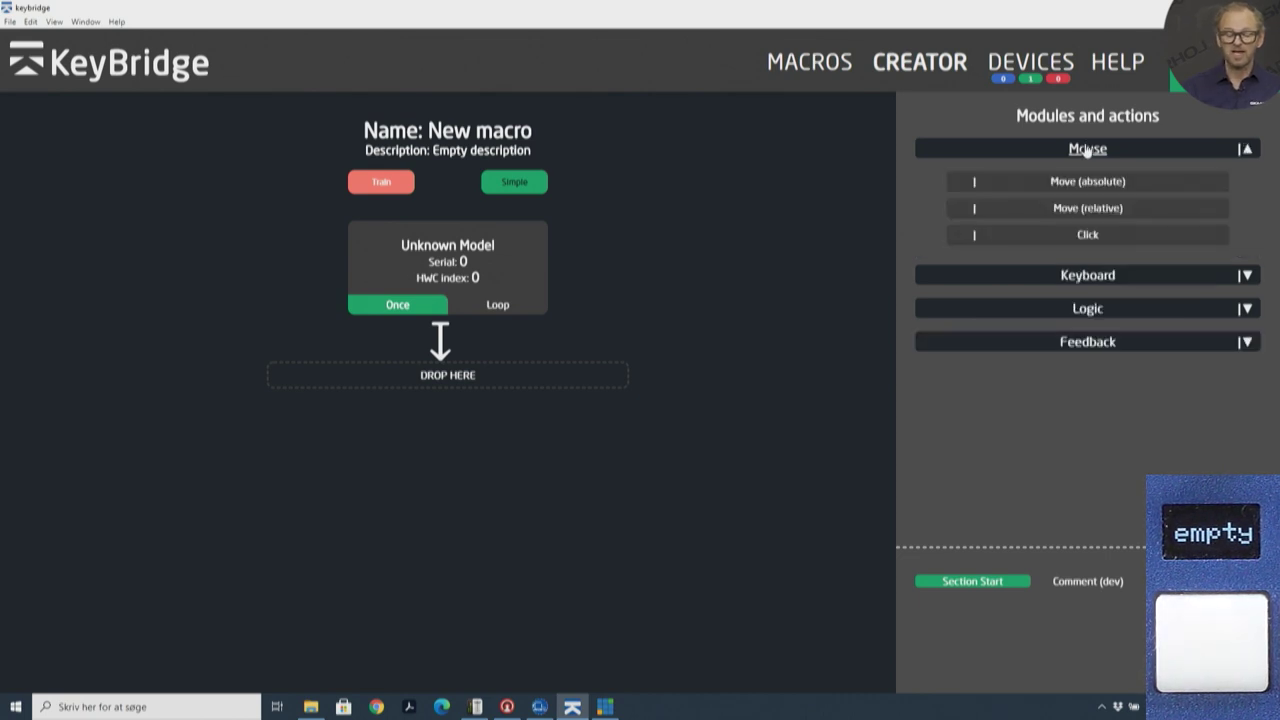
pyautogui.click(1080, 276)
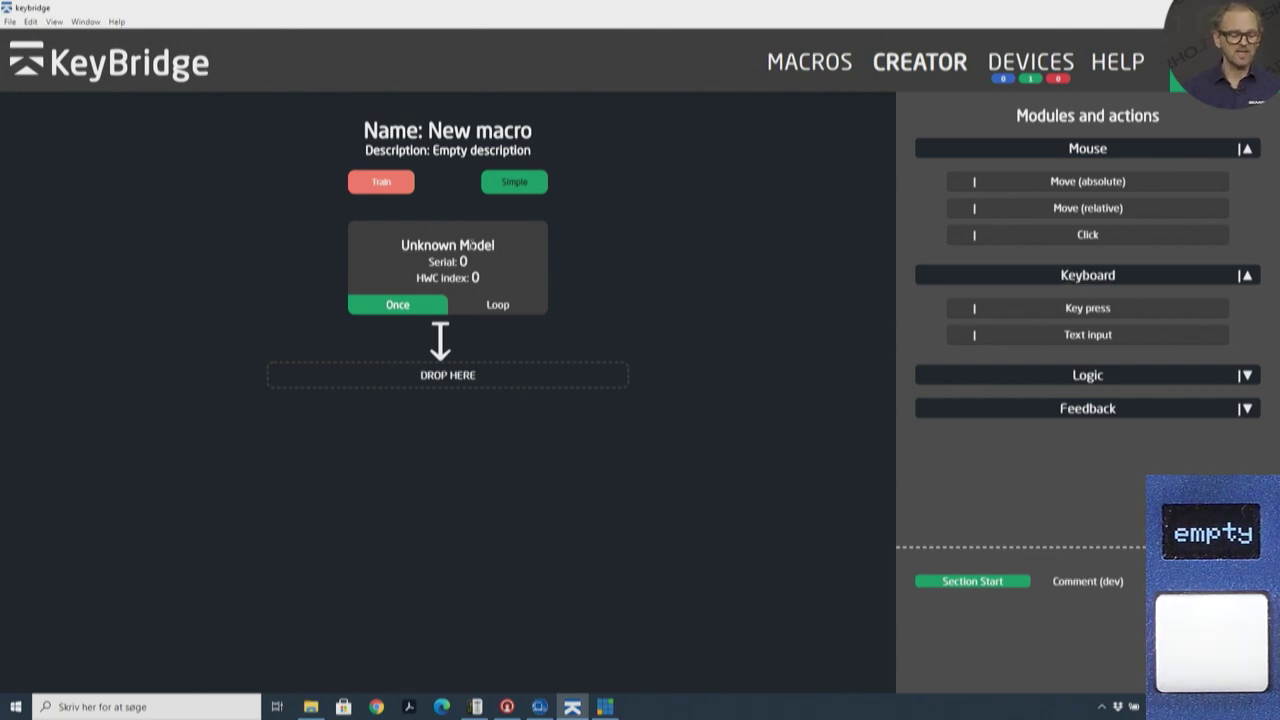
pyautogui.click(388, 184)
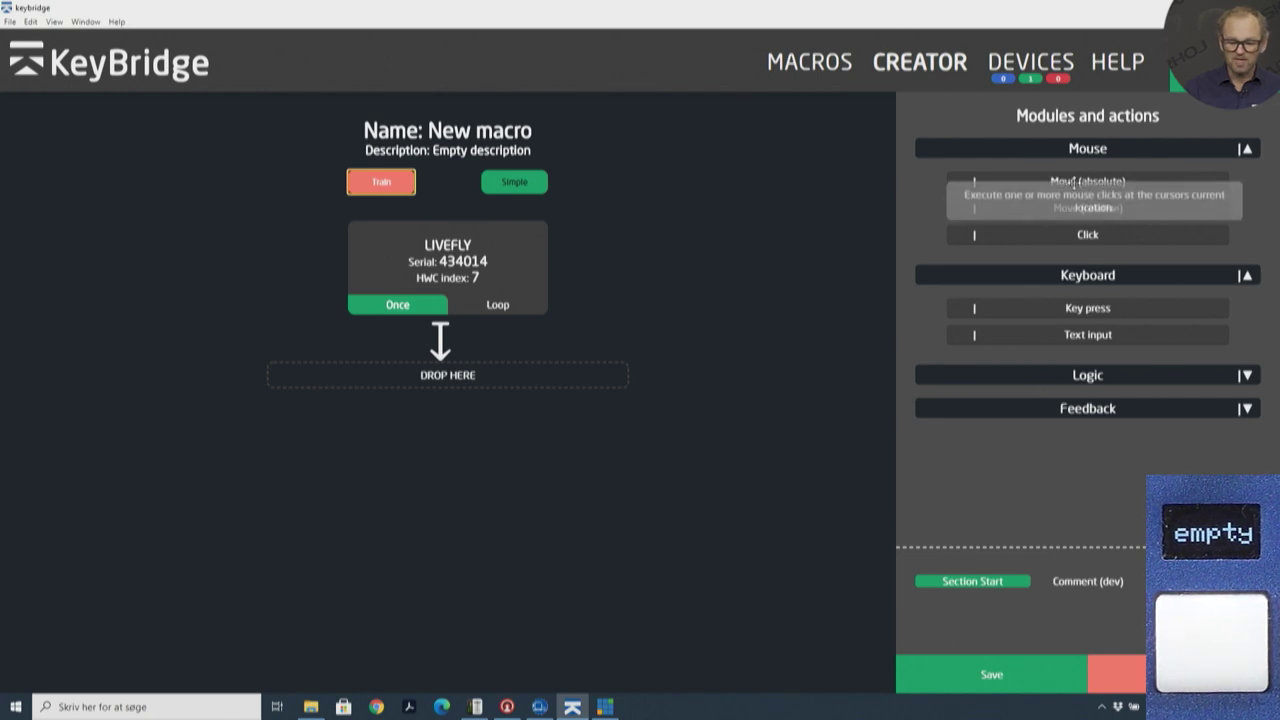
# Add a Move (absolute) action to 198,282 after the trigger and save the macro.
pyautogui.moveTo(1073, 181); pyautogui.dragTo(475, 388)
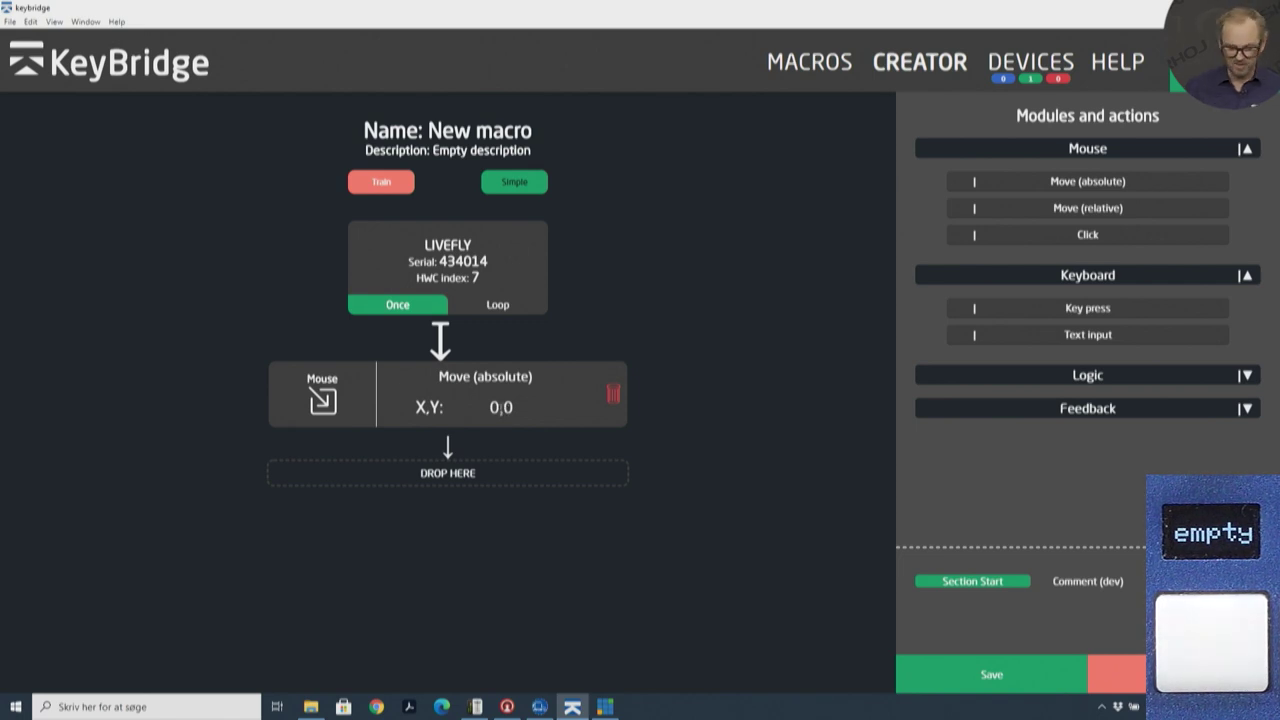
pyautogui.click(1004, 685)
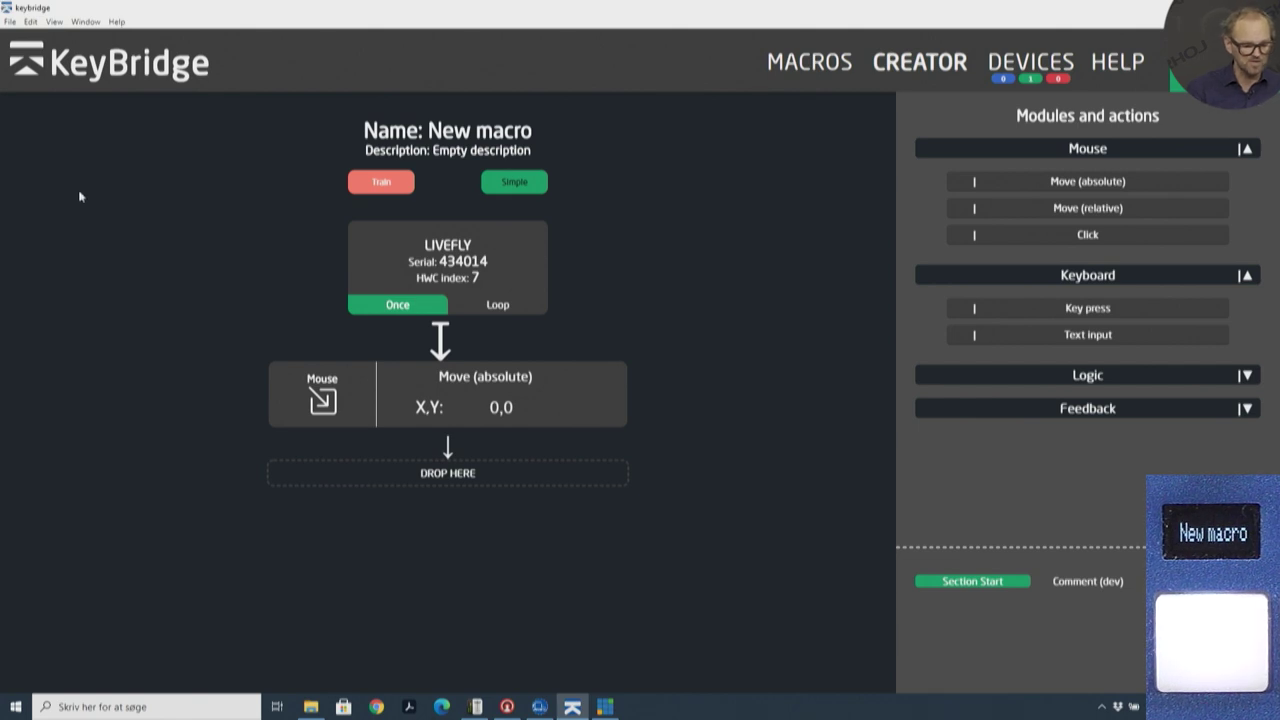
pyautogui.click(506, 409)
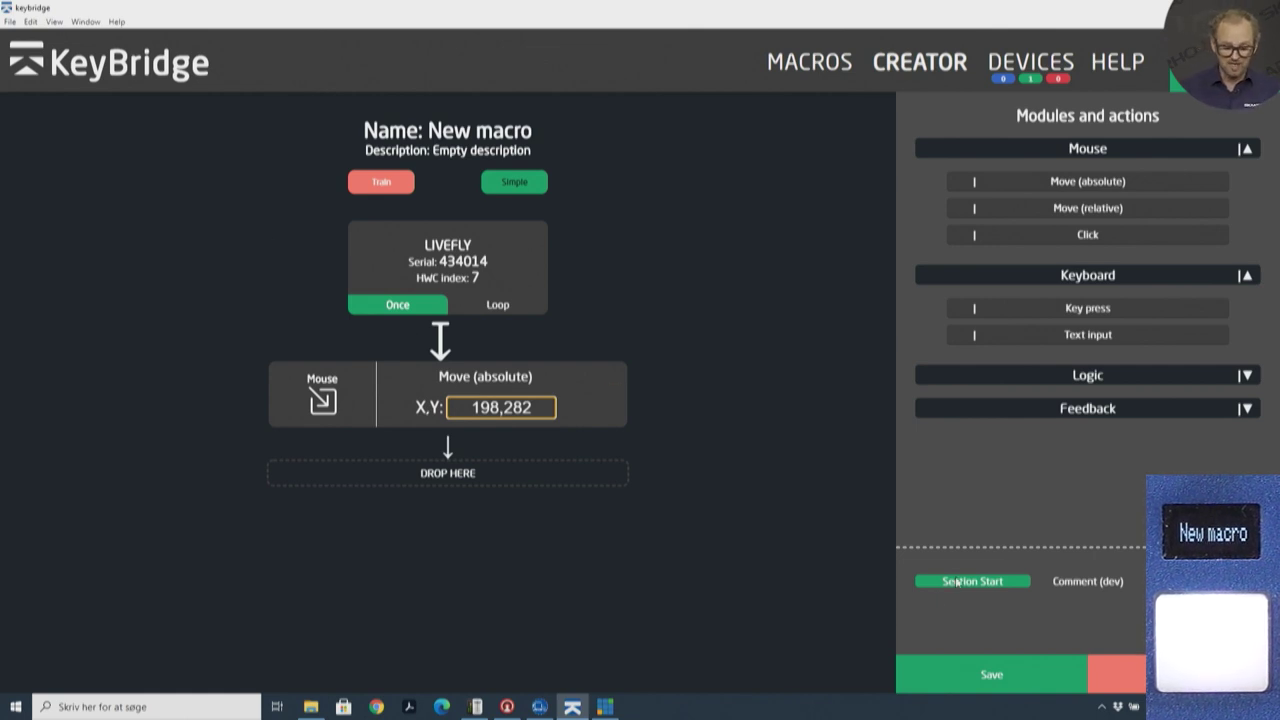
pyautogui.click(958, 662)
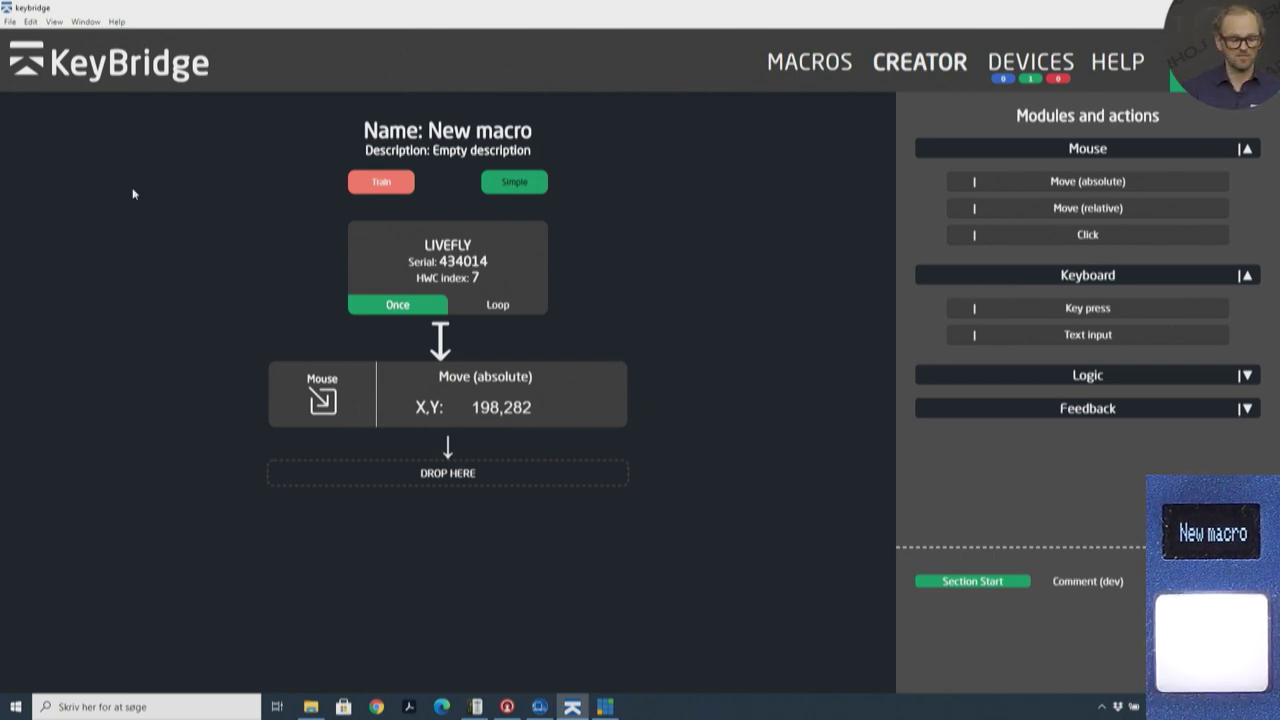
# Rename the macro to 'Move Mouse'.
pyautogui.doubleClick(450, 136)
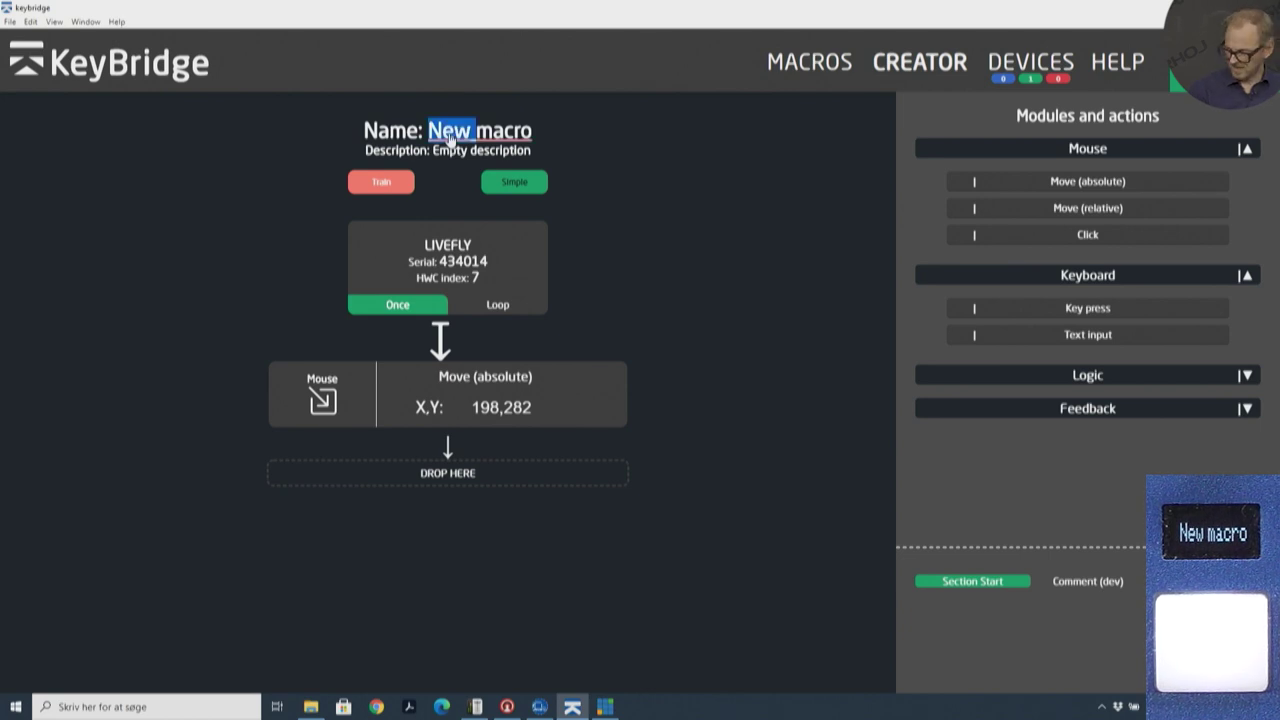
pyautogui.tripleClick(450, 138)
pyautogui.write('Mouse')
pyautogui.write('Mous')
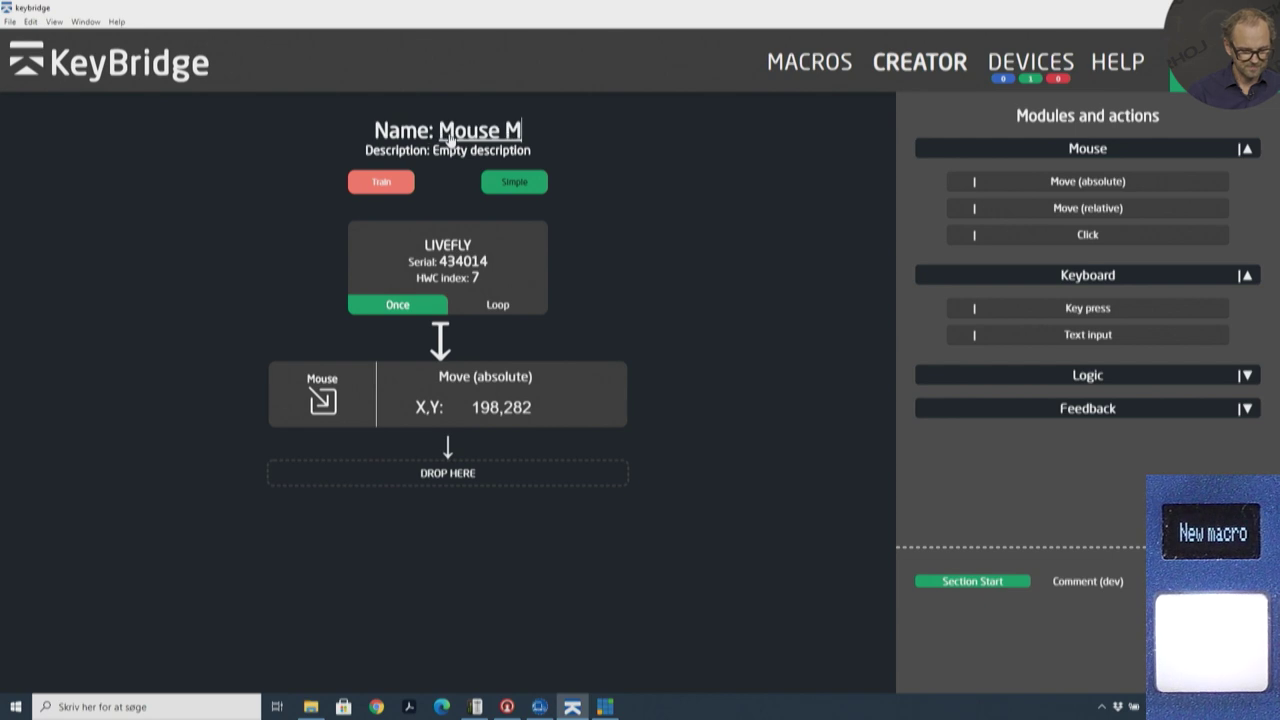
pyautogui.press('BackSpace')
pyautogui.press('BackSpace')
pyautogui.press('BackSpace')
pyautogui.press('BackSpace')
pyautogui.press('BackSpace')
pyautogui.press('BackSpace')
pyautogui.press('BackSpace')
pyautogui.press('BackSpace')
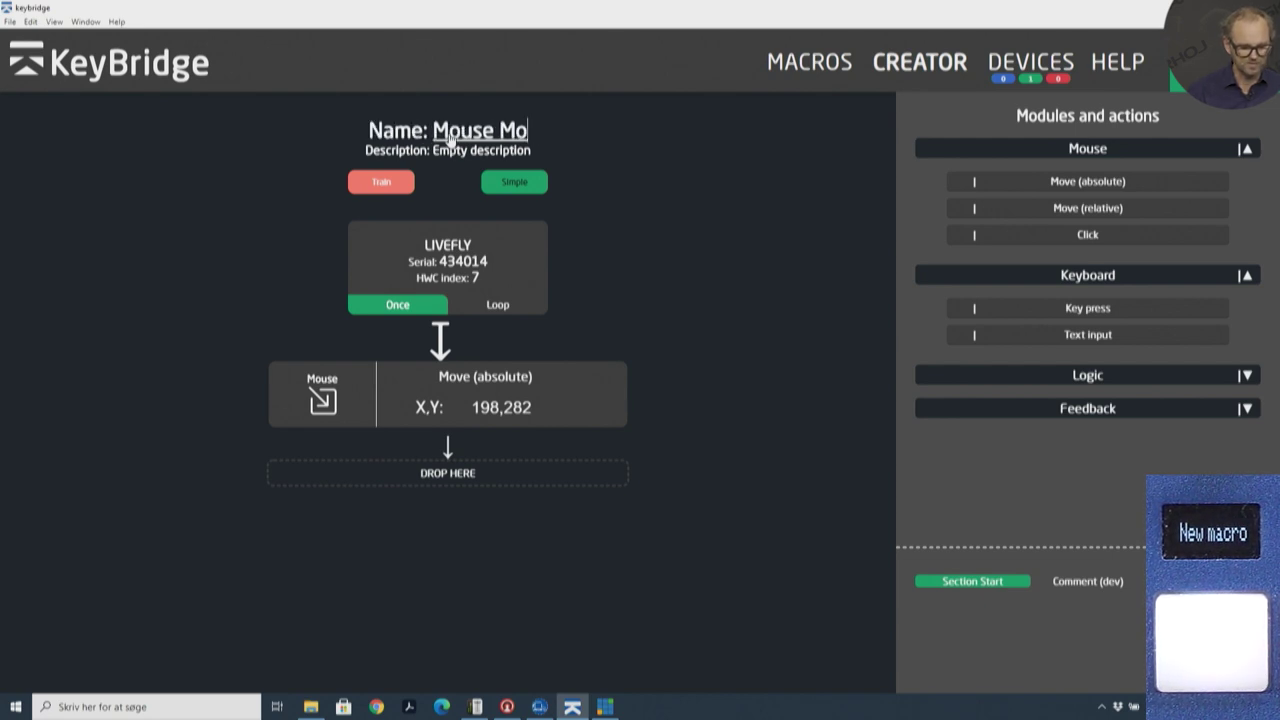
pyautogui.write('ve Mouse')
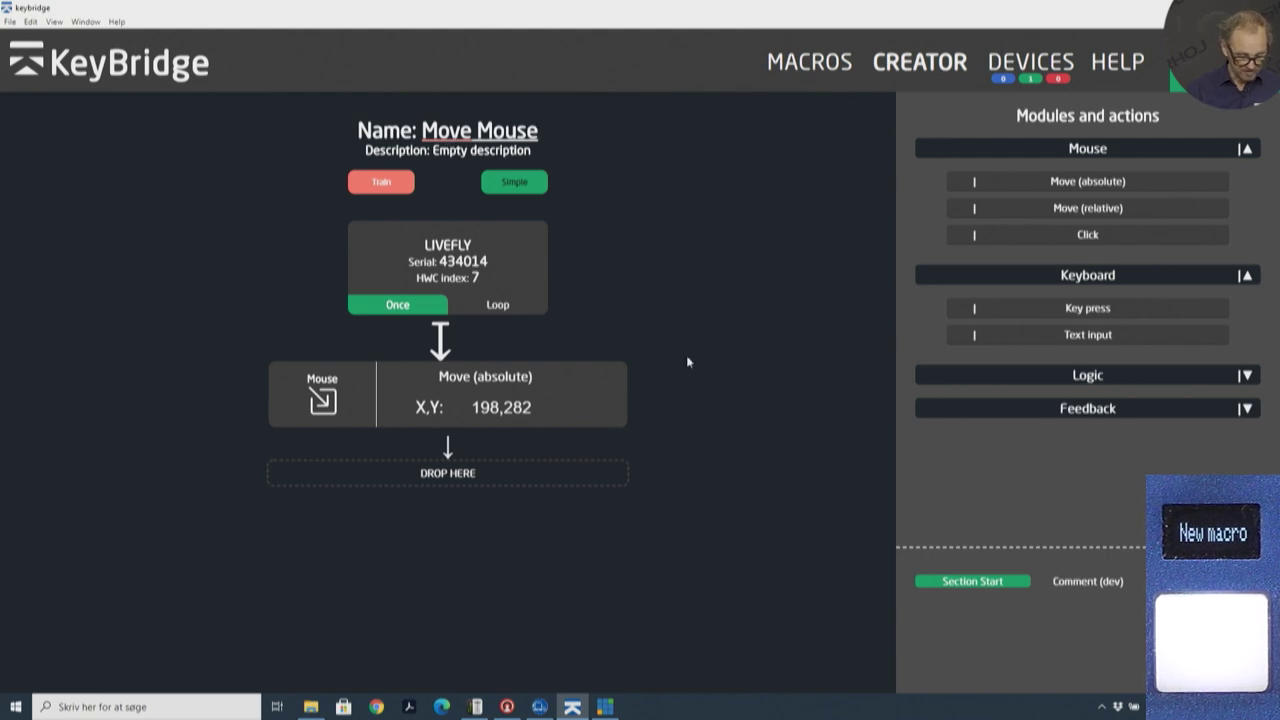
pyautogui.press('Return')
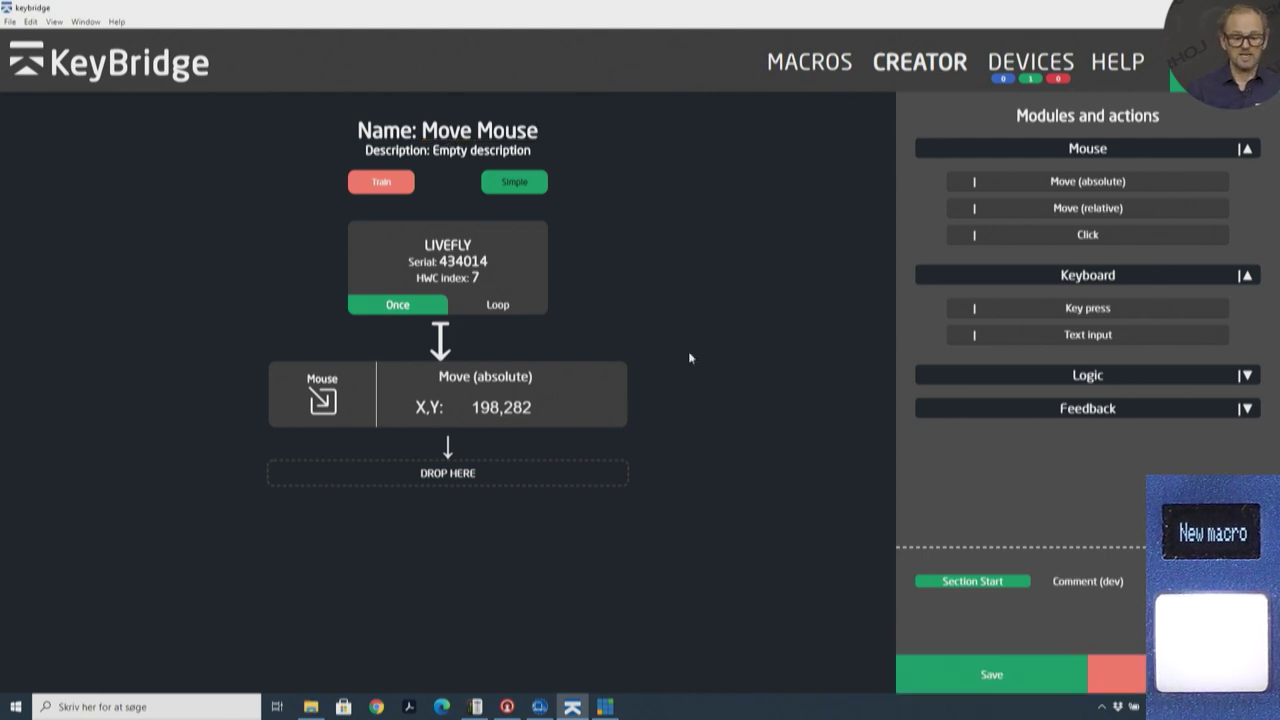
# Save the Move Mouse macro and return to the Macro Overview listing it.
pyautogui.click(800, 70)
pyautogui.click(643, 436)
pyautogui.click(975, 680)
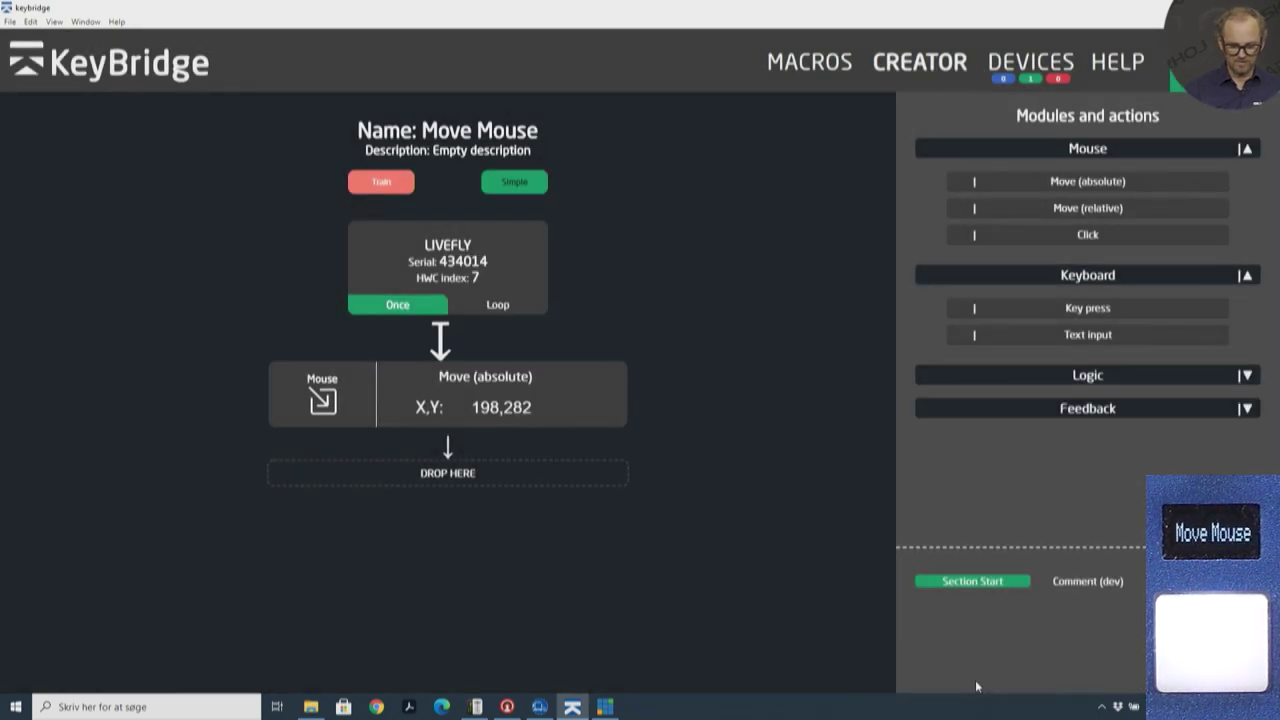
pyautogui.click(805, 70)
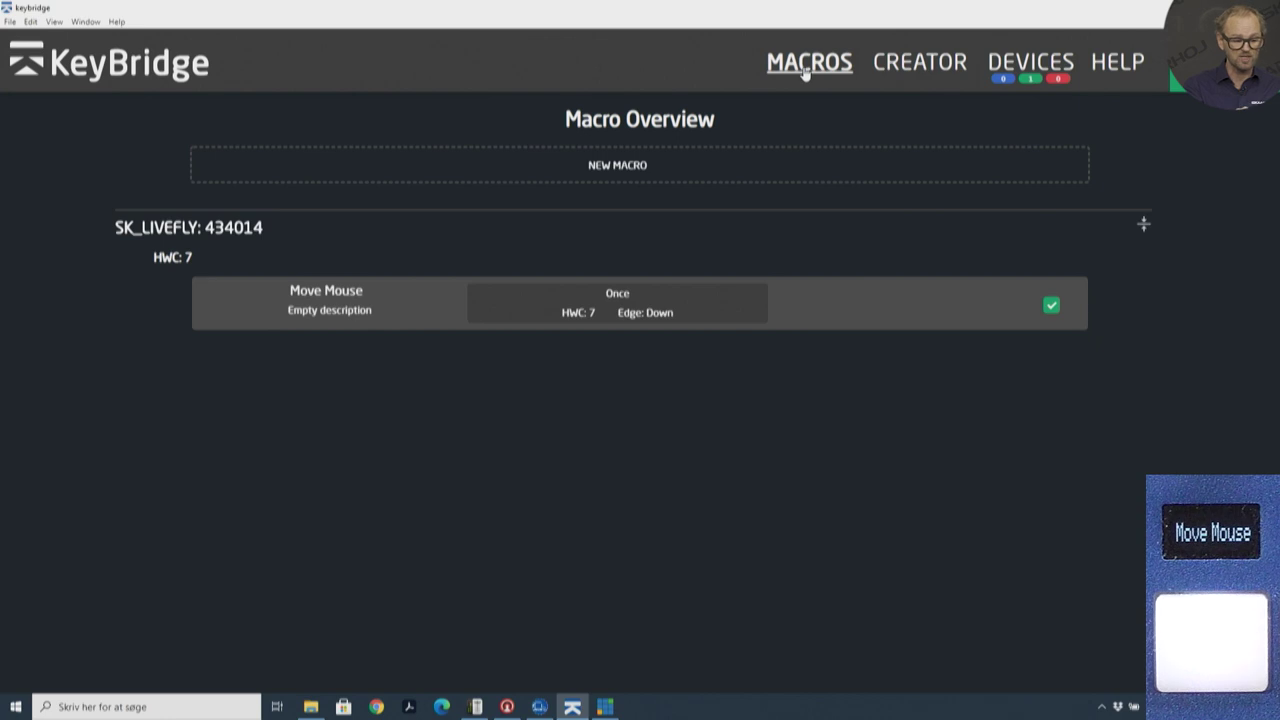
# Reopen the Move Mouse macro in the Creator via its Edit button.
pyautogui.moveTo(343, 290)
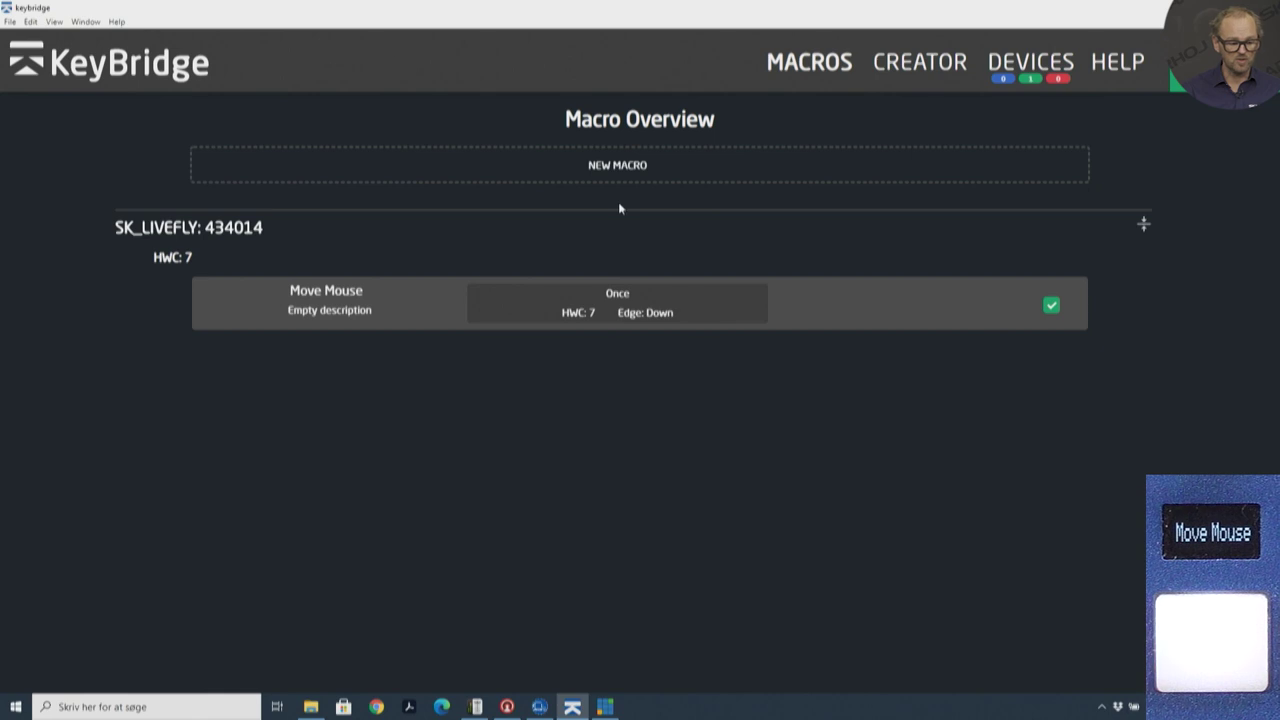
pyautogui.moveTo(693, 288)
pyautogui.click(860, 294)
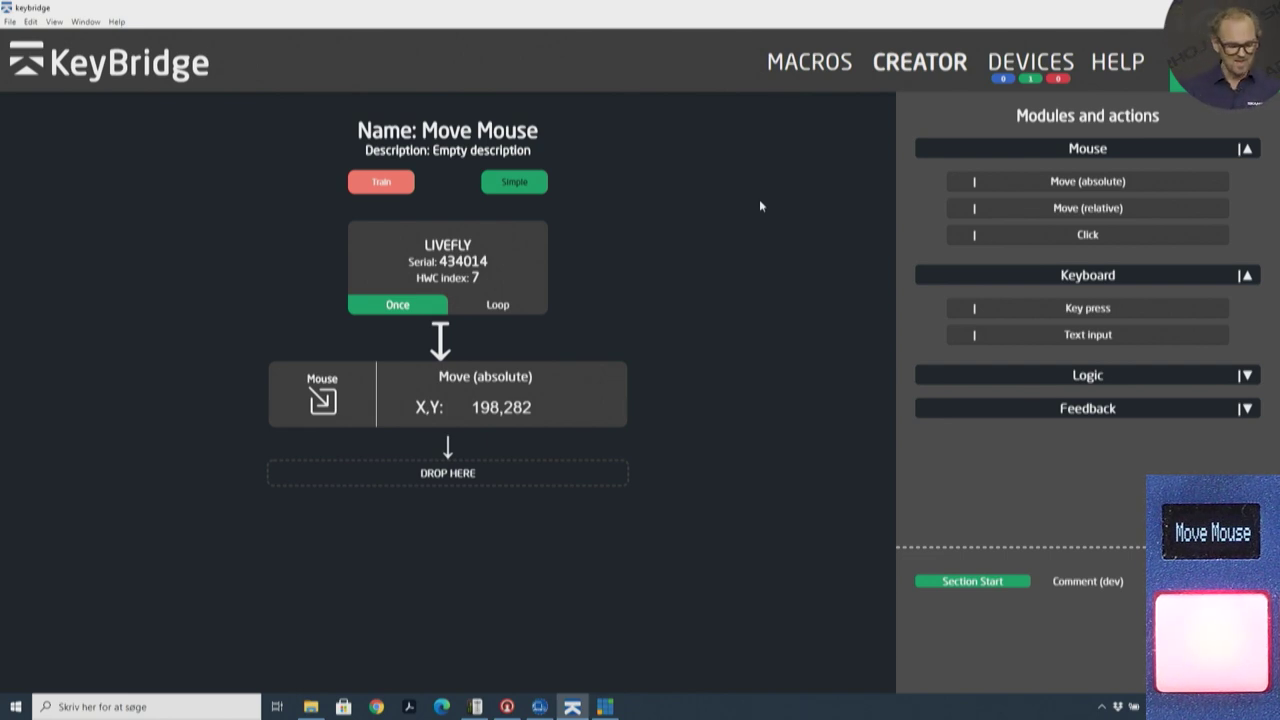
# Check Livestream Studio's AUX outputs, Source 1 to AUX 1 and Source 2 to AUX 2.
pyautogui.click(476, 707)
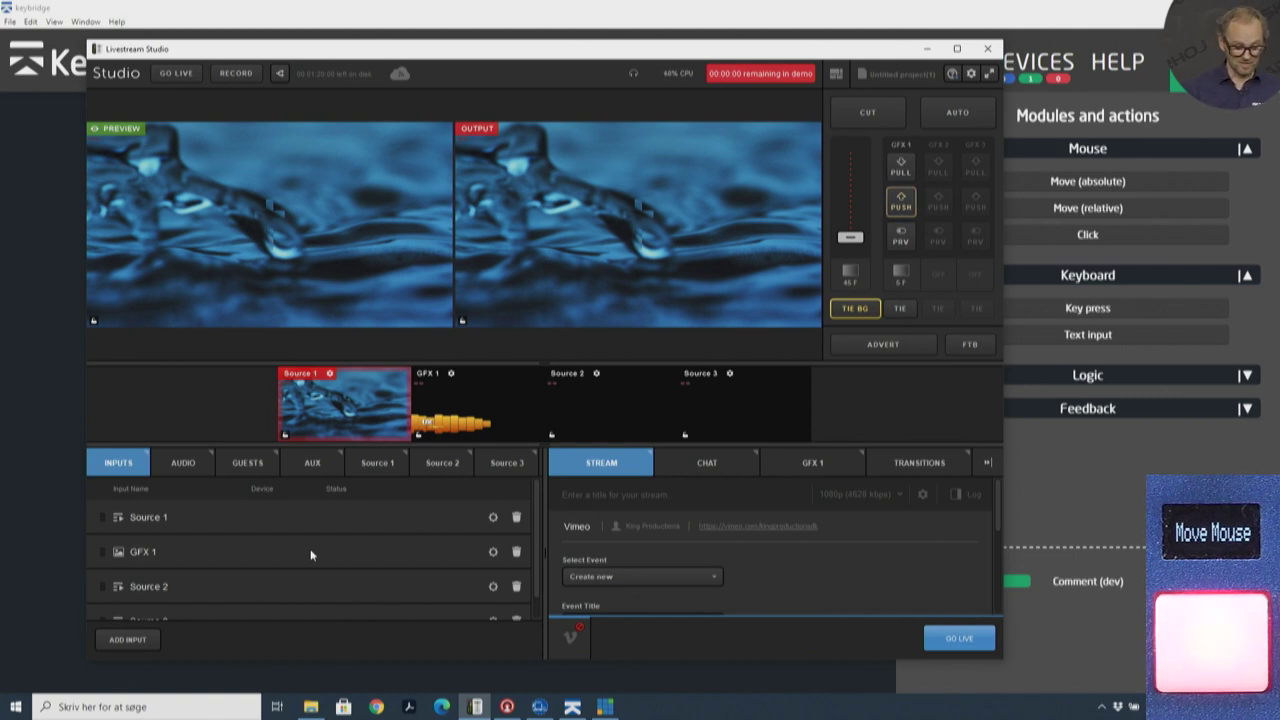
pyautogui.click(306, 467)
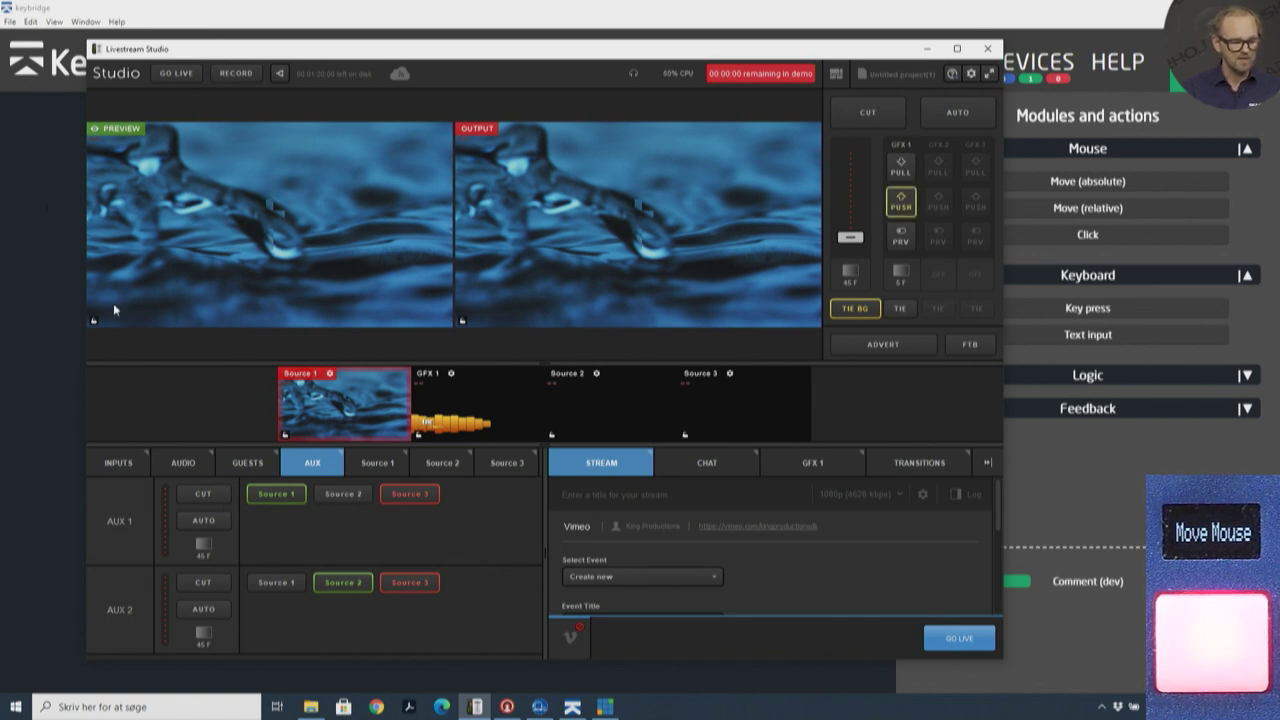
pyautogui.click(57, 414)
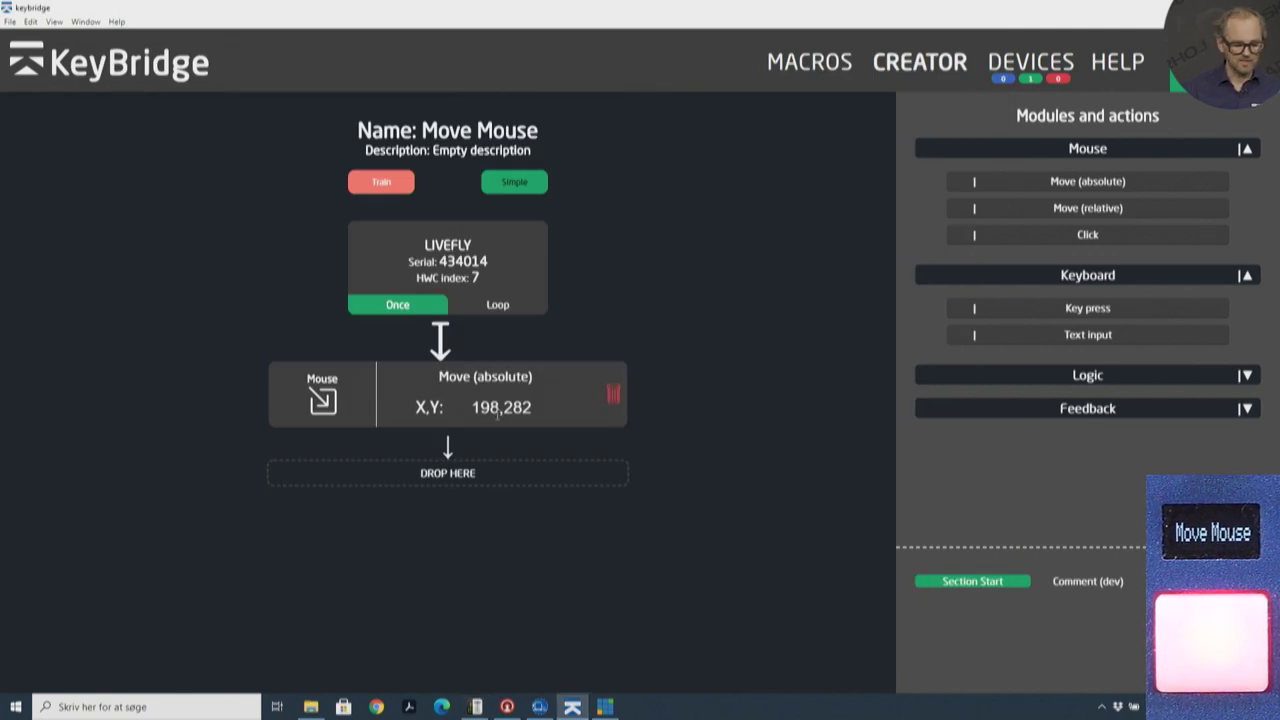
# Edit the move's X,Y target to 416,740 and reselect Source 1 on AUX 1 in Livestream.
pyautogui.click(501, 407)
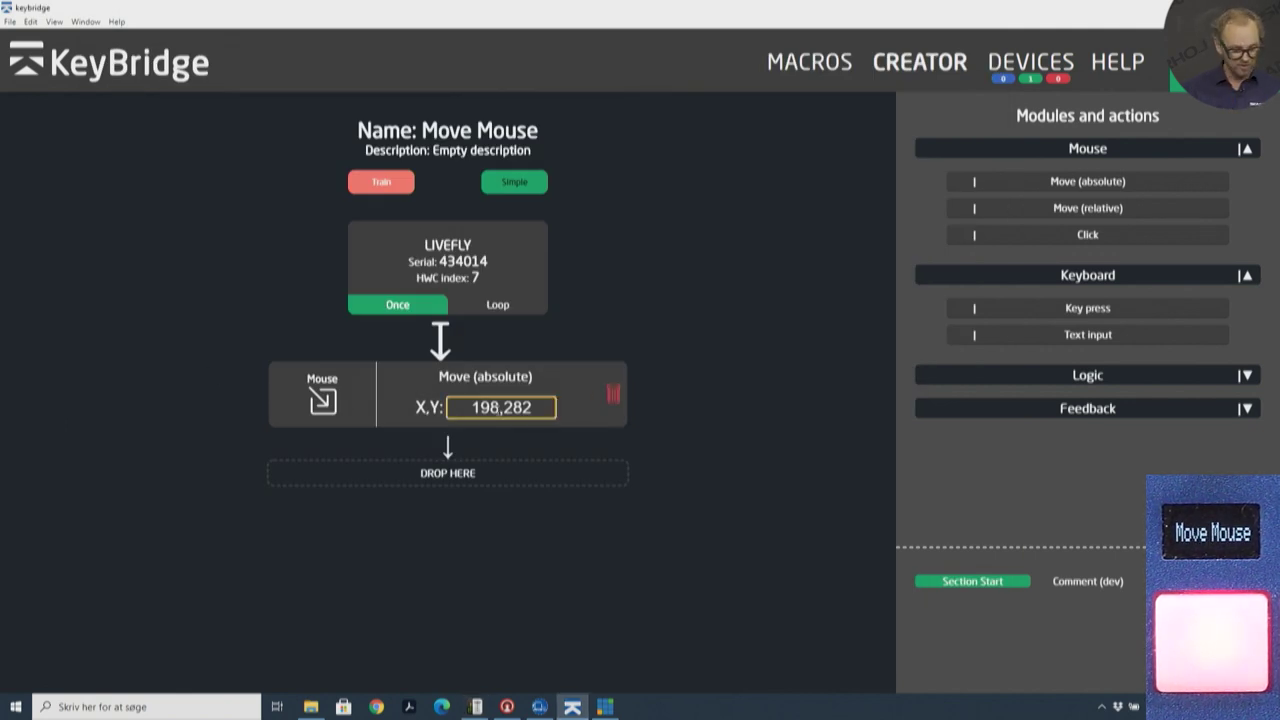
pyautogui.hotkey('alt', 'Tab')
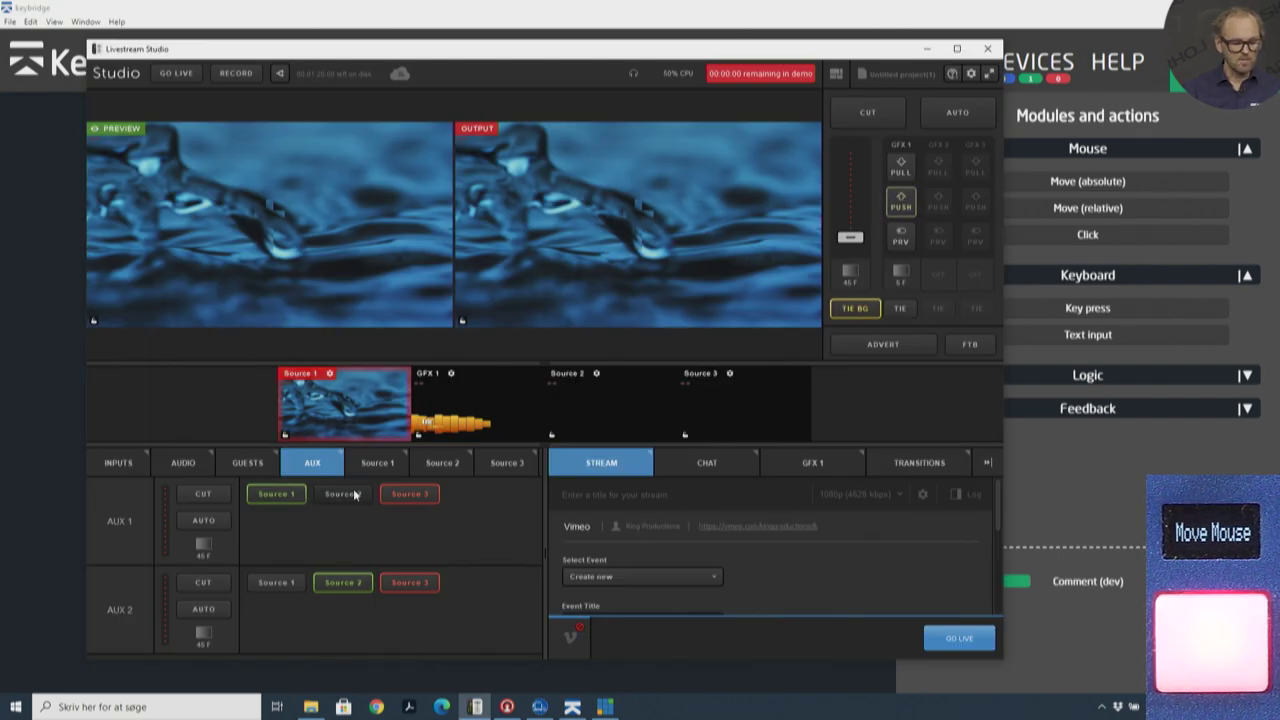
pyautogui.click(280, 495)
pyautogui.click(277, 494)
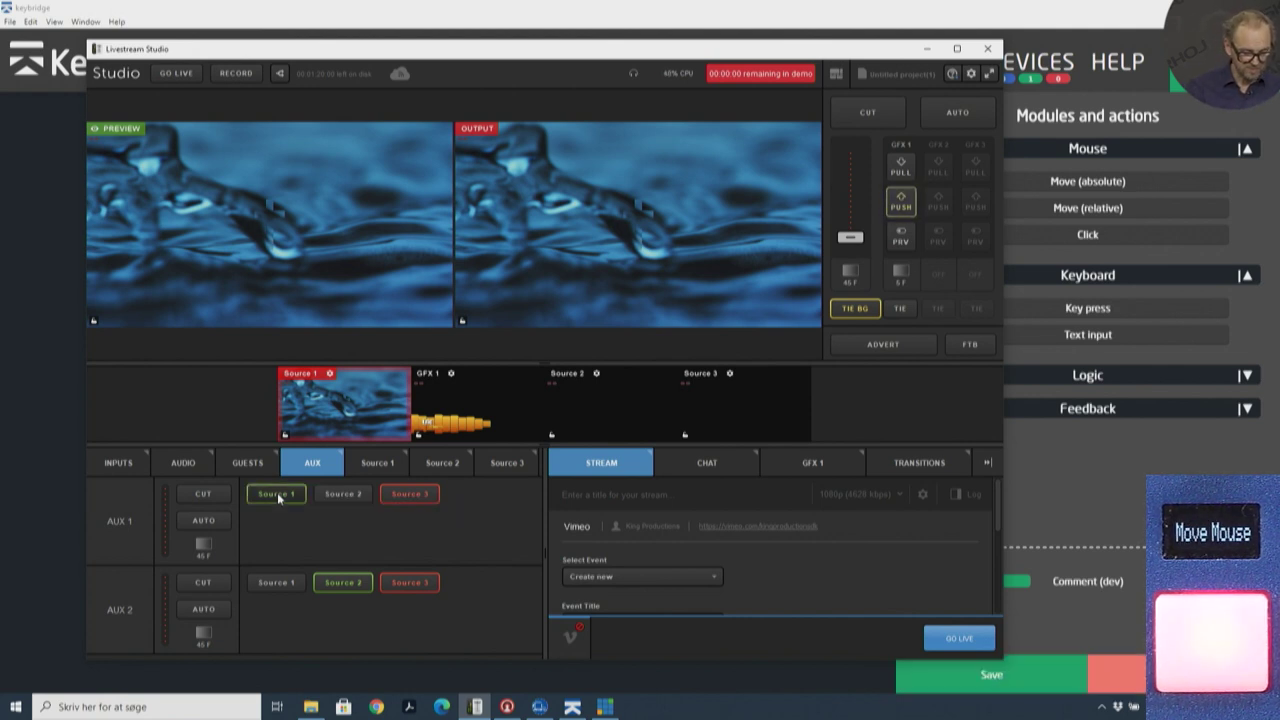
pyautogui.click(1057, 461)
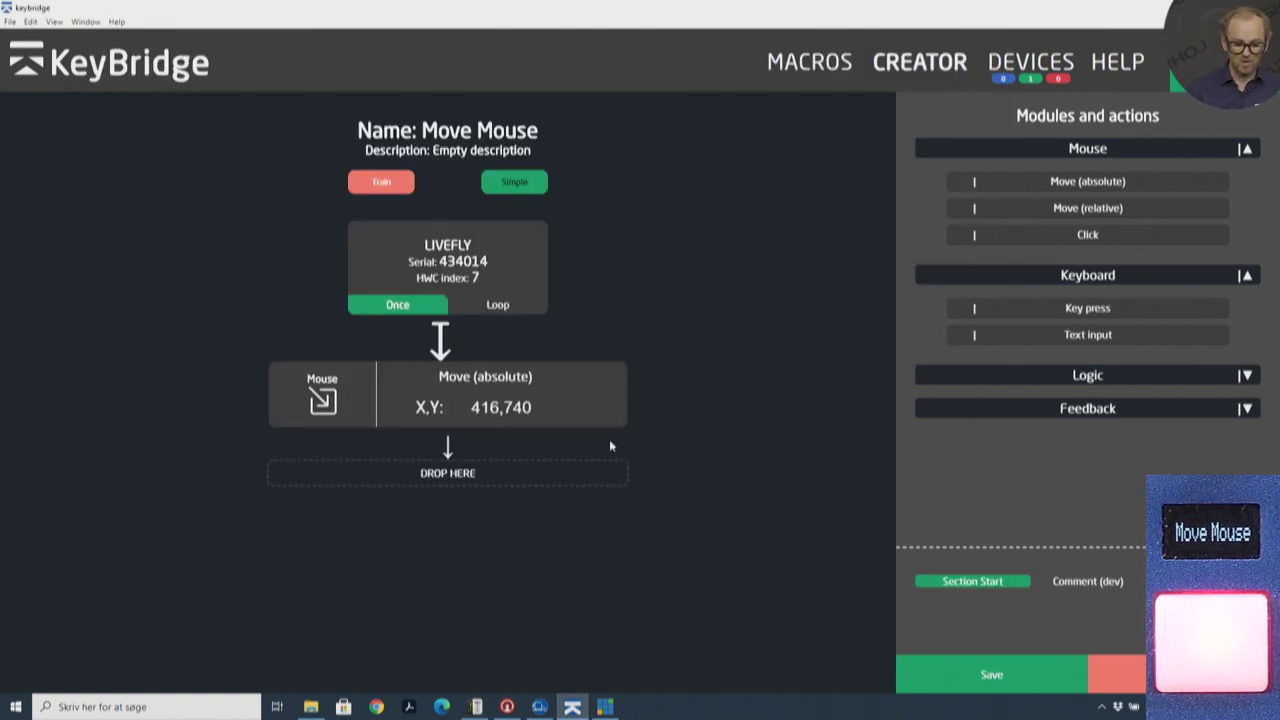
# Save the Move Mouse macro and expand the Logic actions showing Sleep (ms) and Application Focus.
pyautogui.click(992, 686)
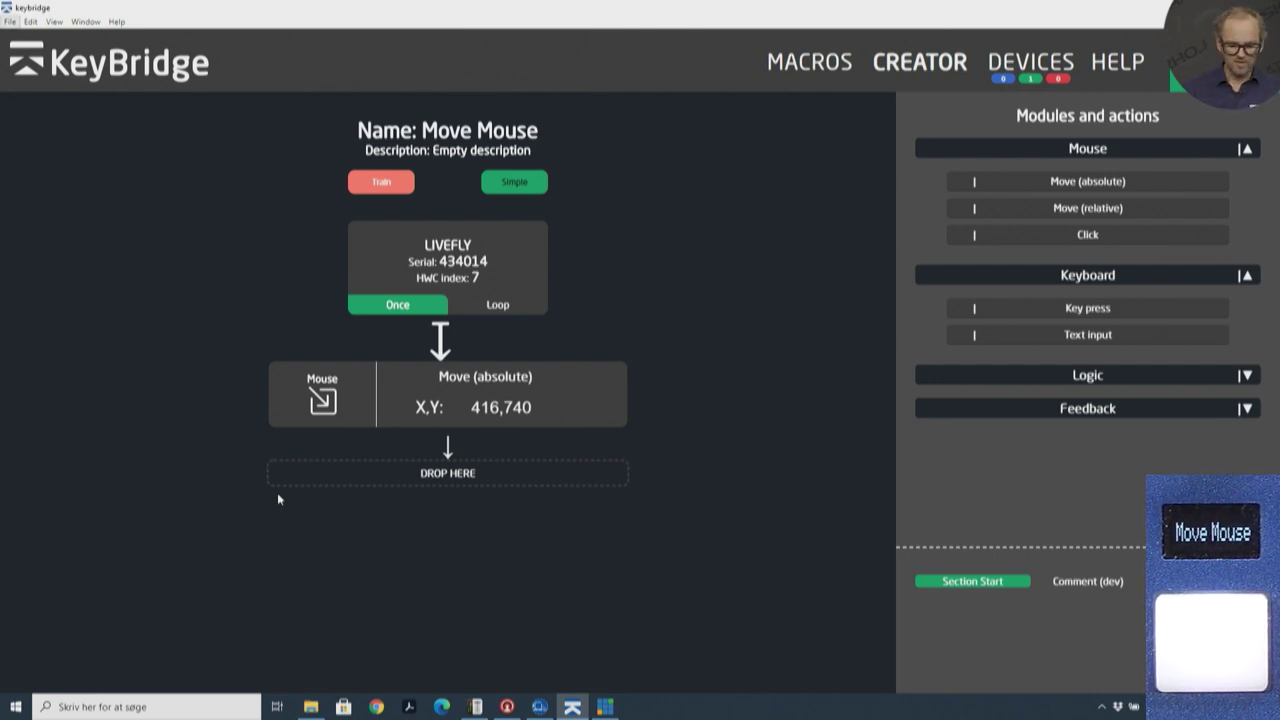
pyautogui.click(1080, 382)
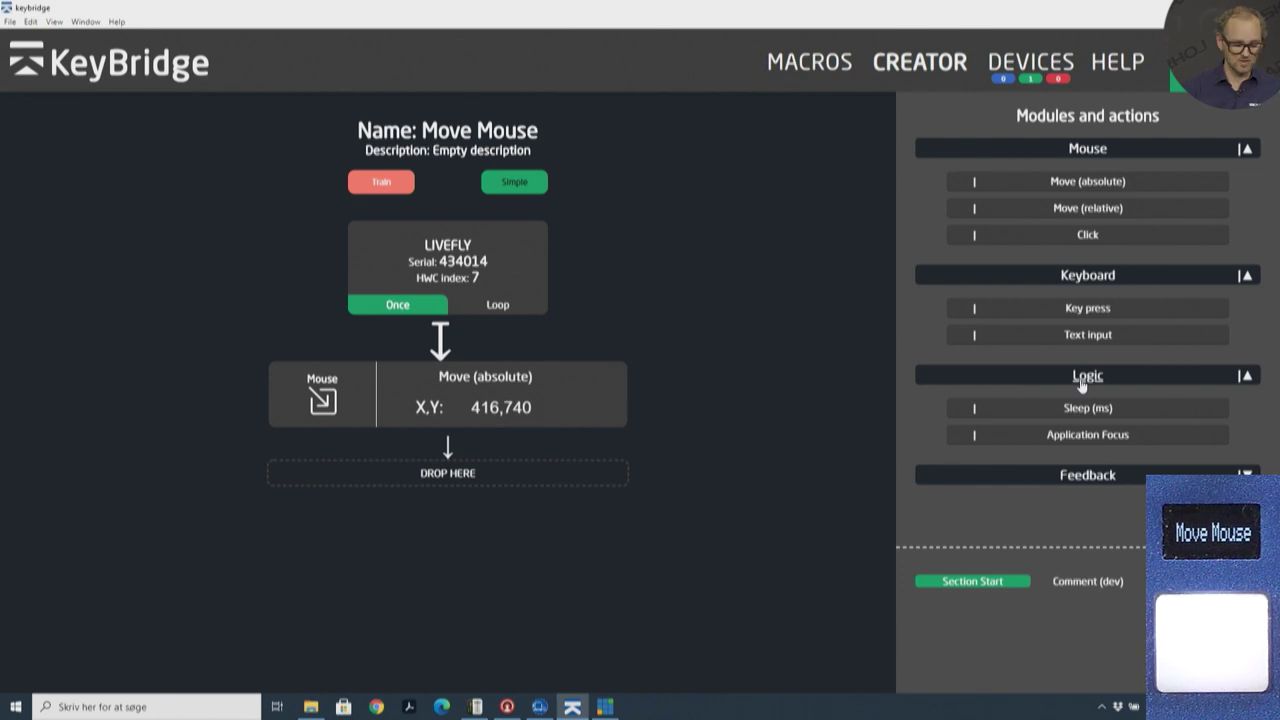
pyautogui.hotkey('alt', 'Tab')
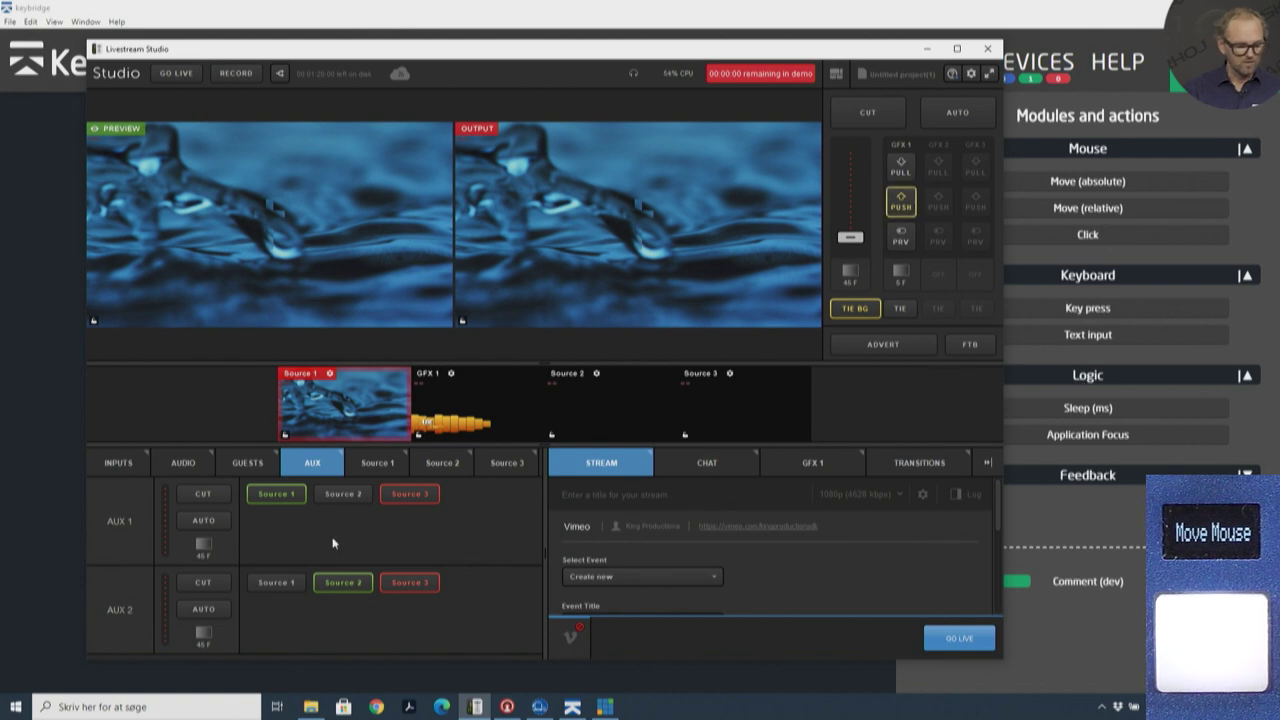
pyautogui.click(39, 476)
pyautogui.moveTo(489, 420)
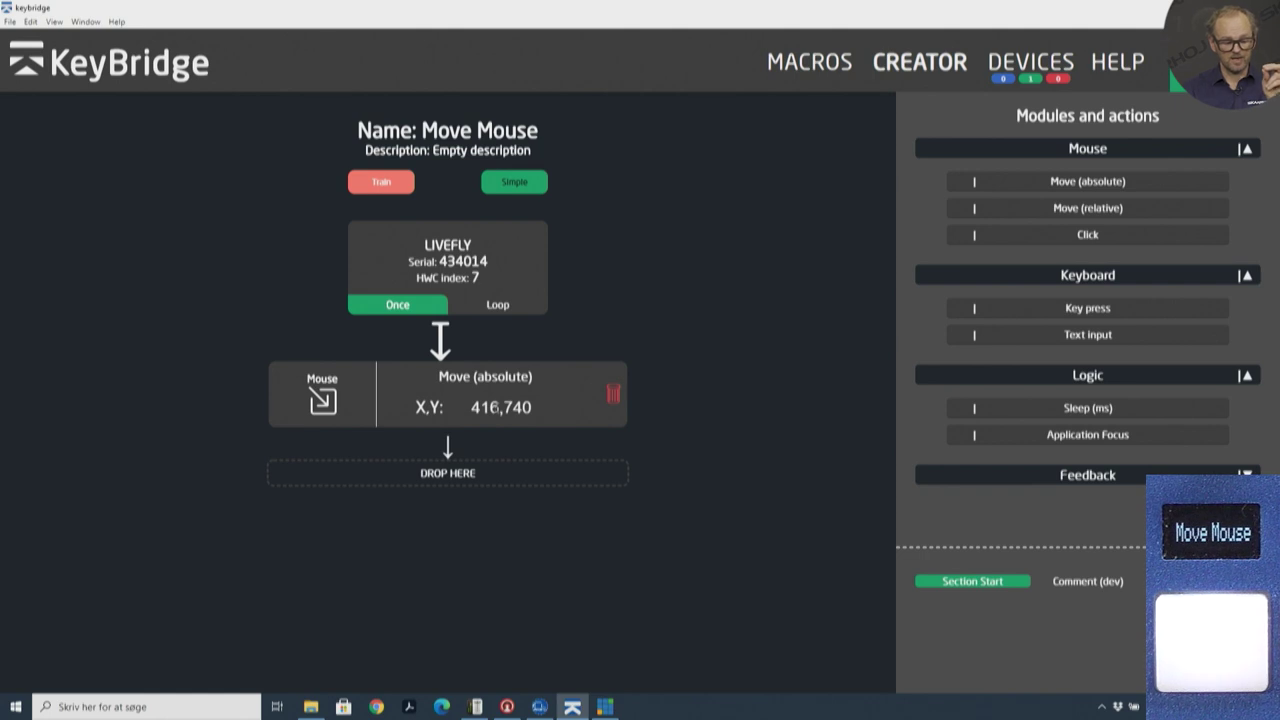
# Insert Application Focus before the move and a left Click after it, and start training the focus.
pyautogui.moveTo(1090, 444); pyautogui.dragTo(441, 347)
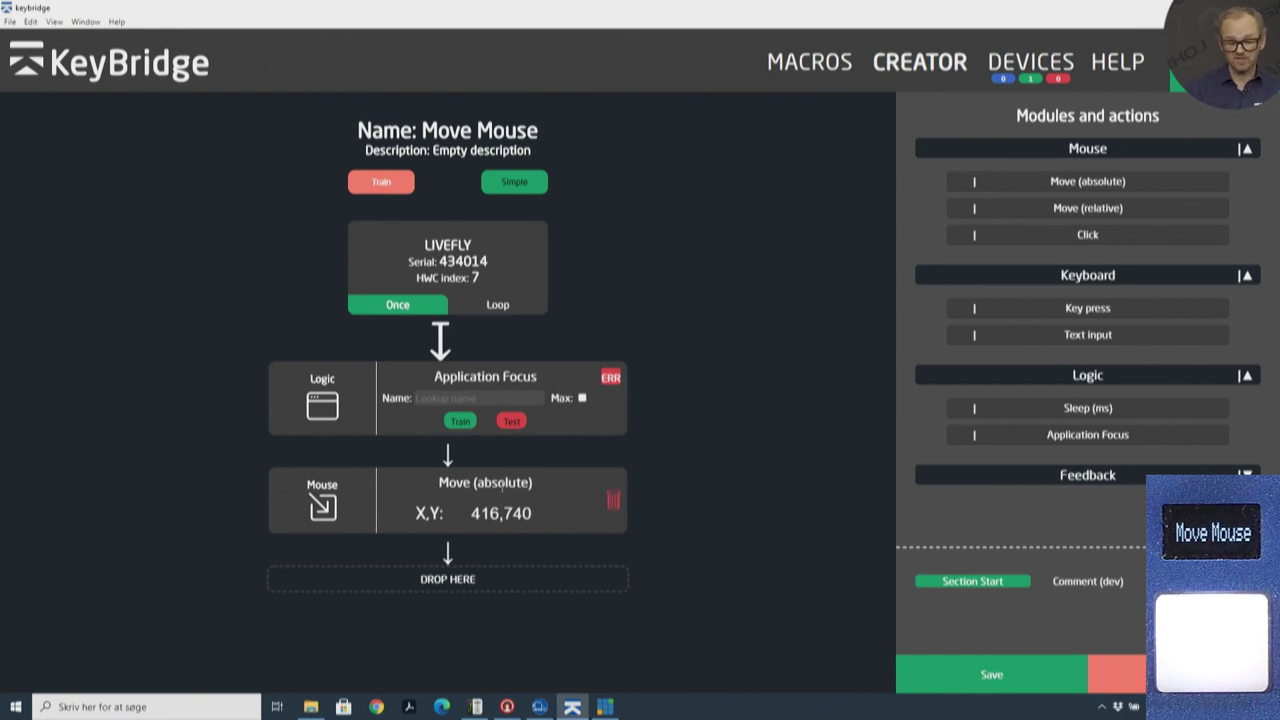
pyautogui.moveTo(1087, 236); pyautogui.dragTo(448, 565)
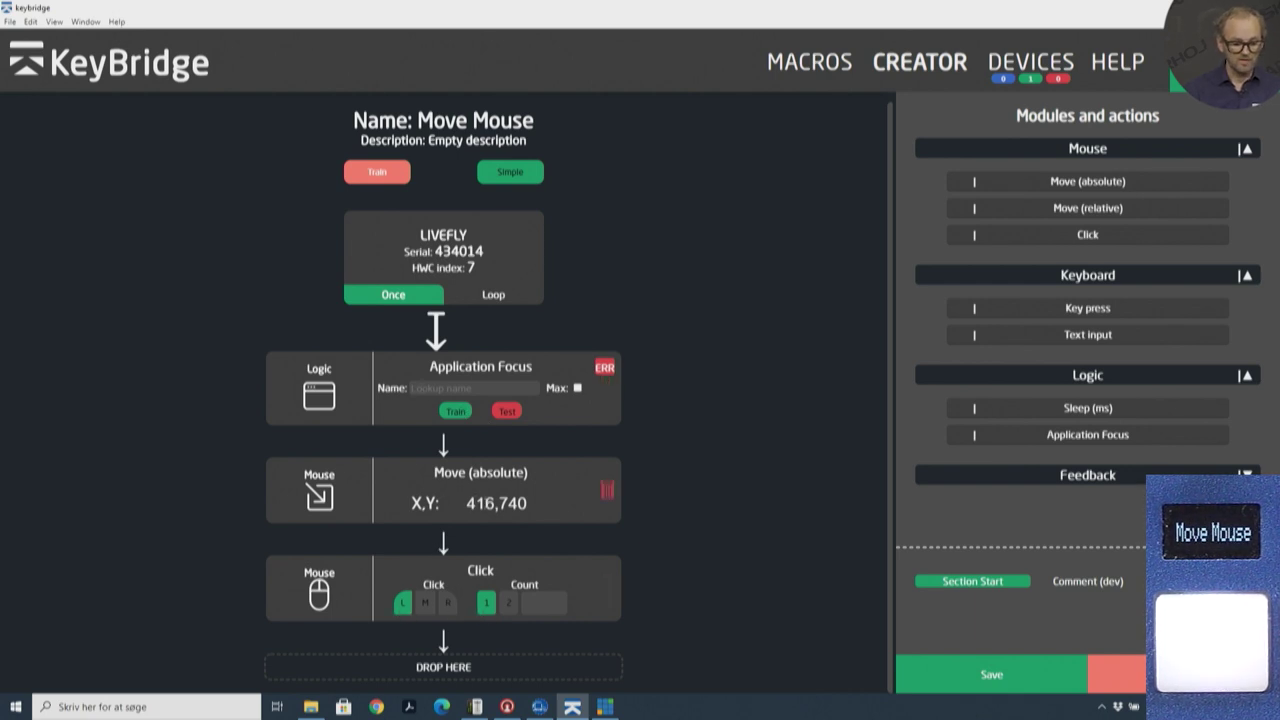
pyautogui.click(455, 412)
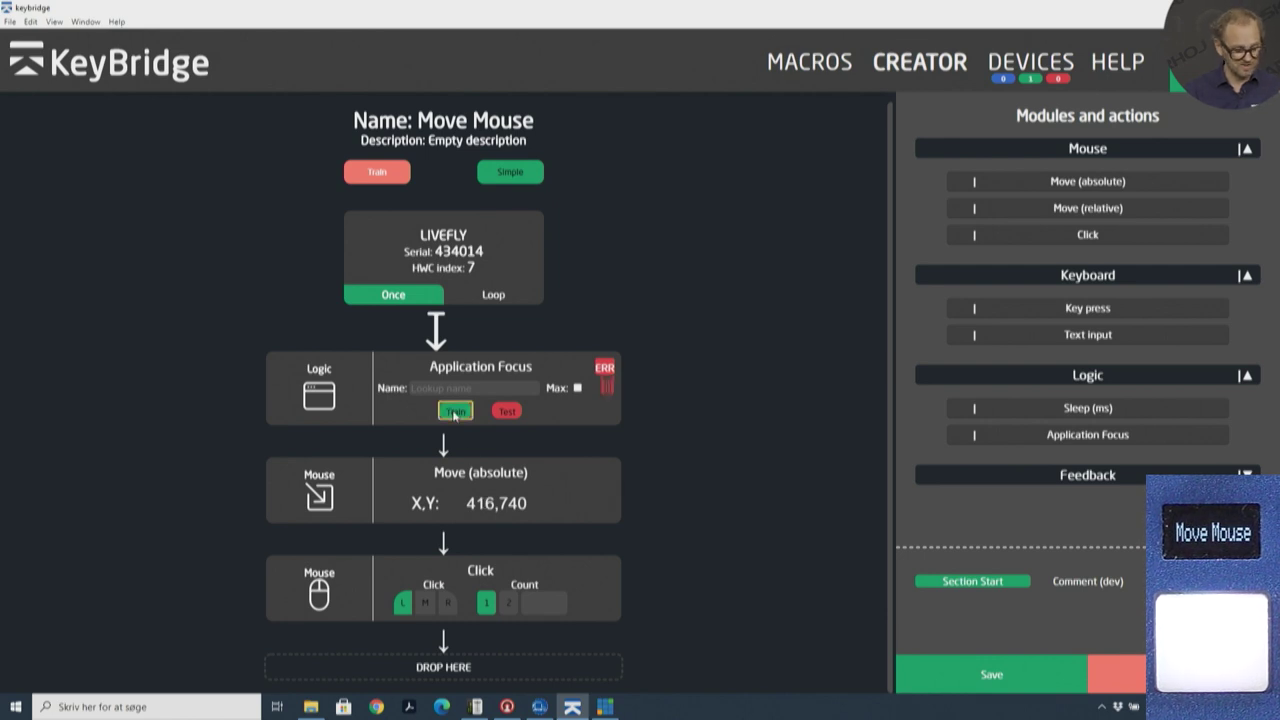
# Capture Livestream Studio as the Application Focus target, then return to the KeyBridge editor.
pyautogui.hotkey('alt', 'Tab')
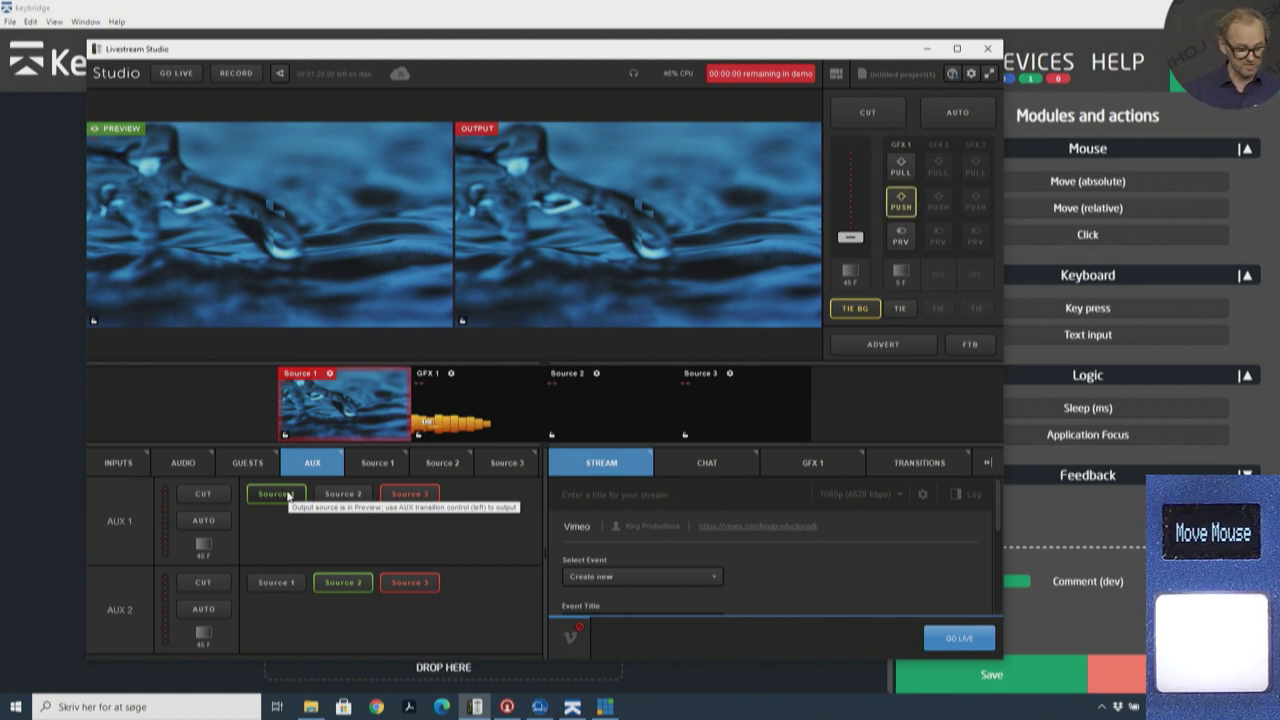
pyautogui.click(288, 496)
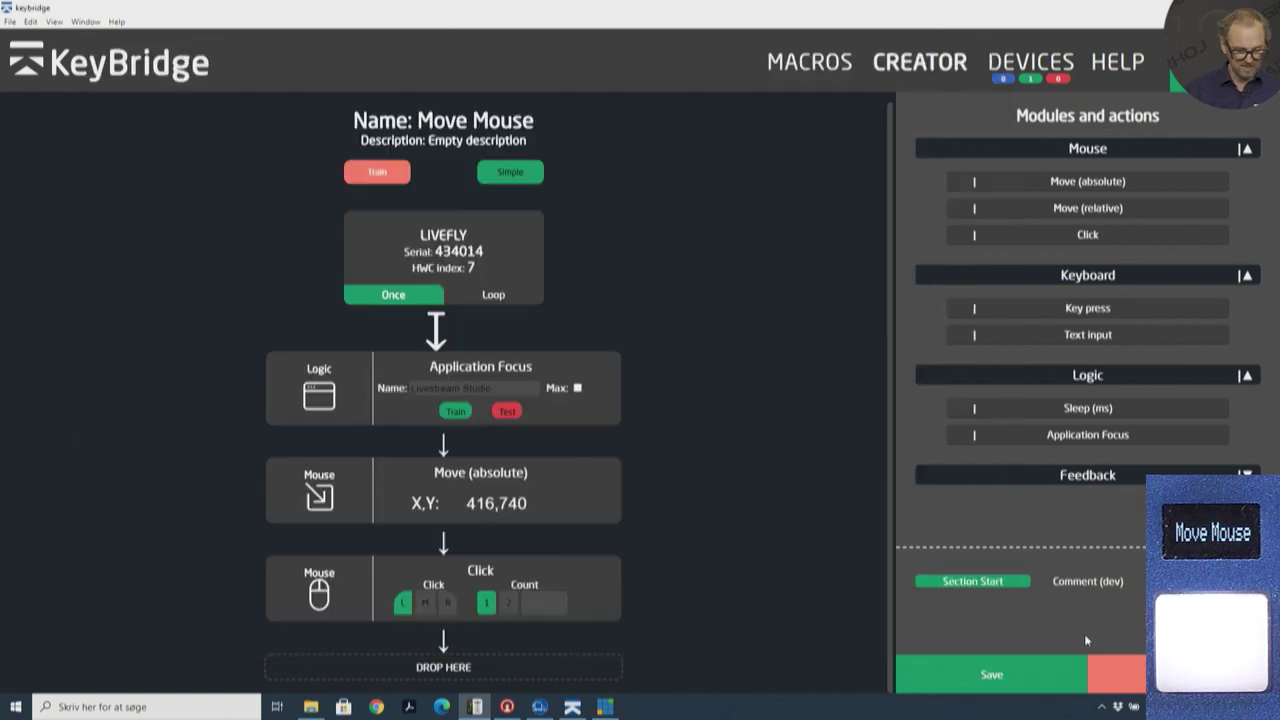
pyautogui.click(1084, 633)
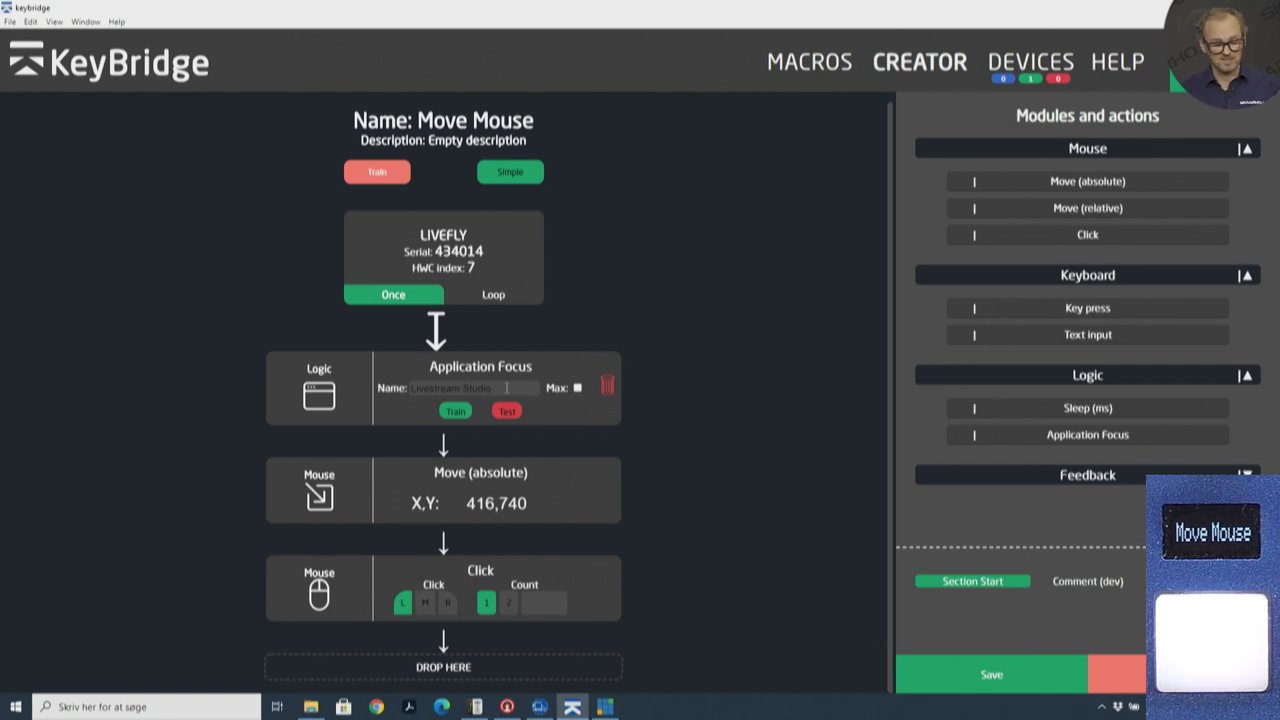
# Test that the focus step raises Livestream Studio, then save the macro.
pyautogui.click(507, 413)
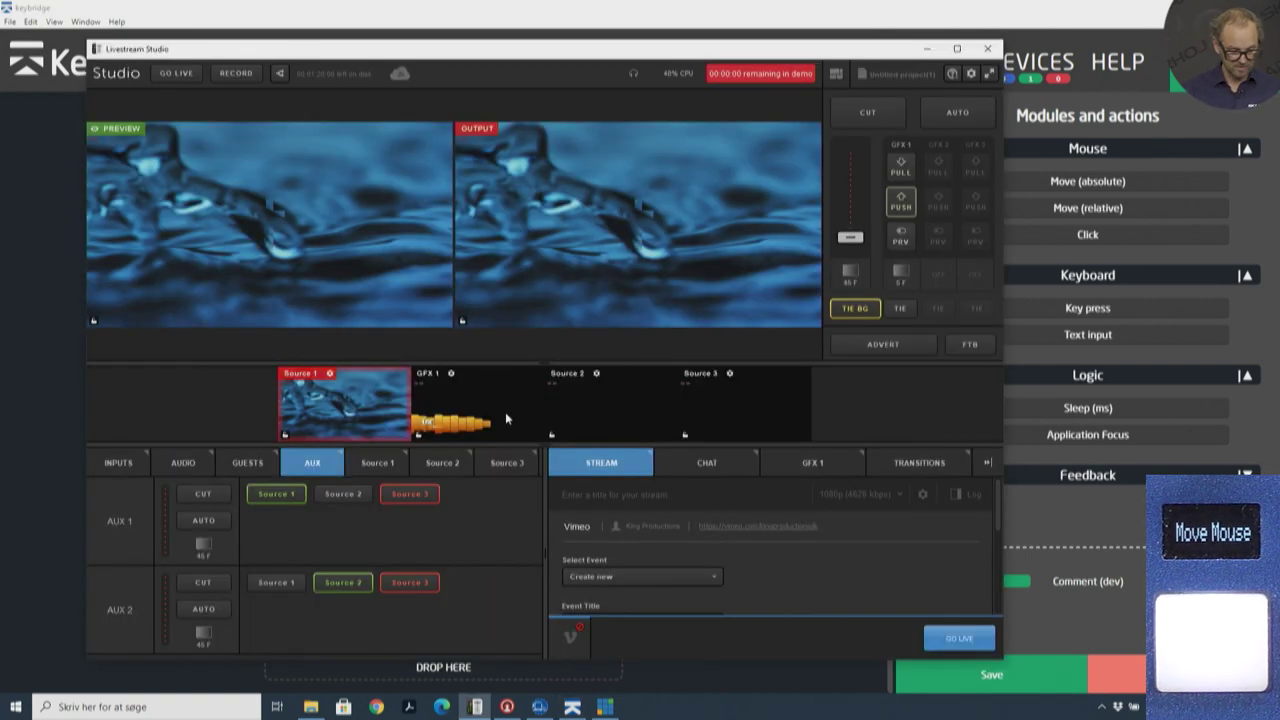
pyautogui.click(1058, 508)
pyautogui.click(993, 681)
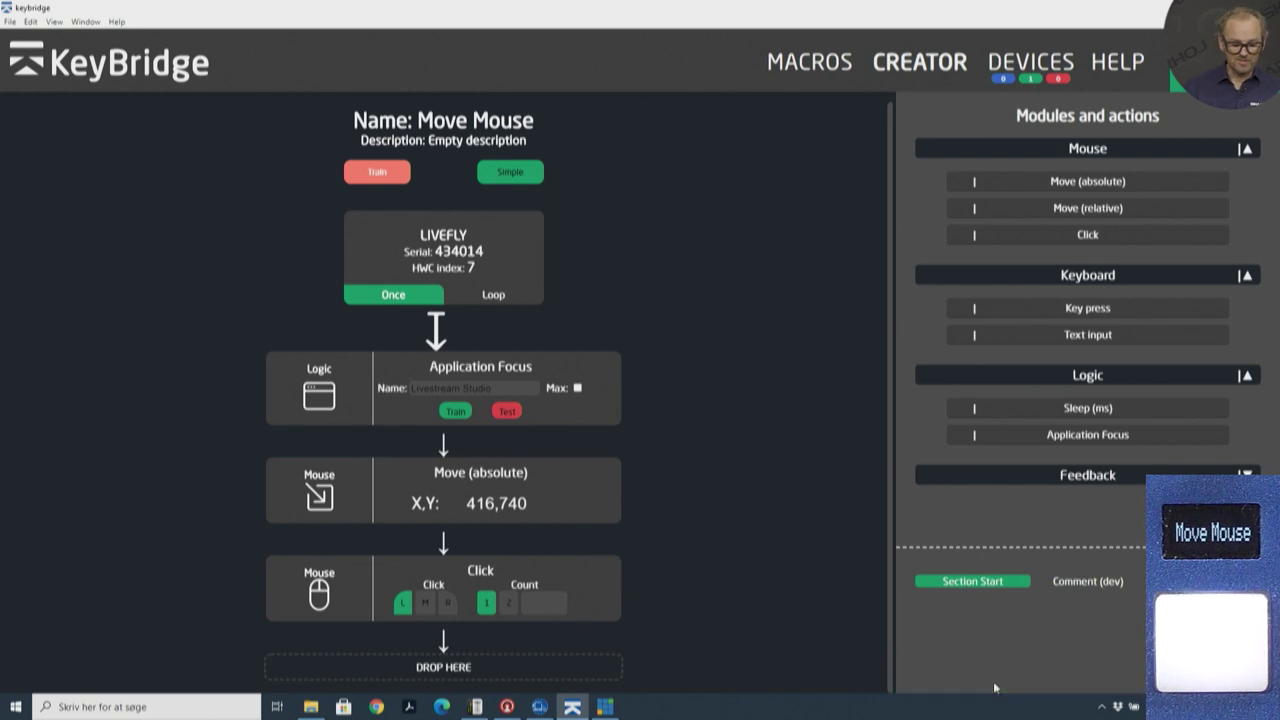
# Switch Livestream AUX 1 to Source 2, then check the macro reselects Source 1.
pyautogui.click(477, 708)
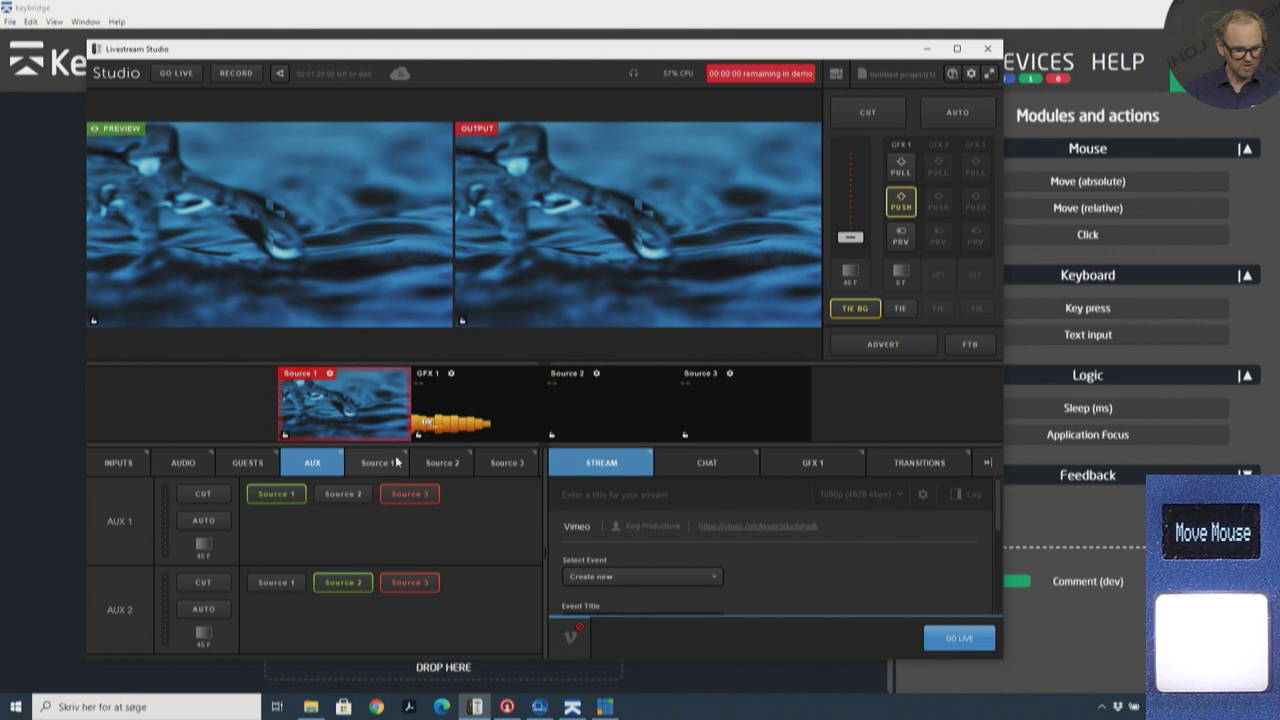
pyautogui.click(343, 493)
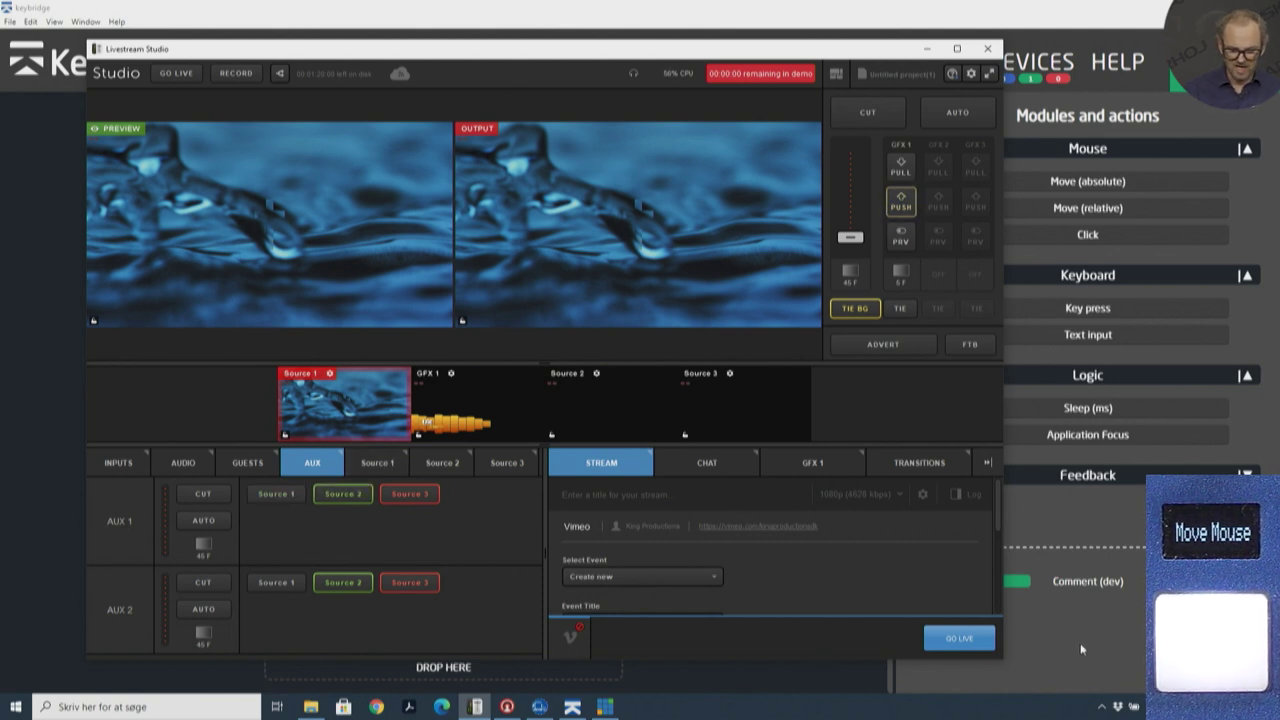
pyautogui.click(1005, 624)
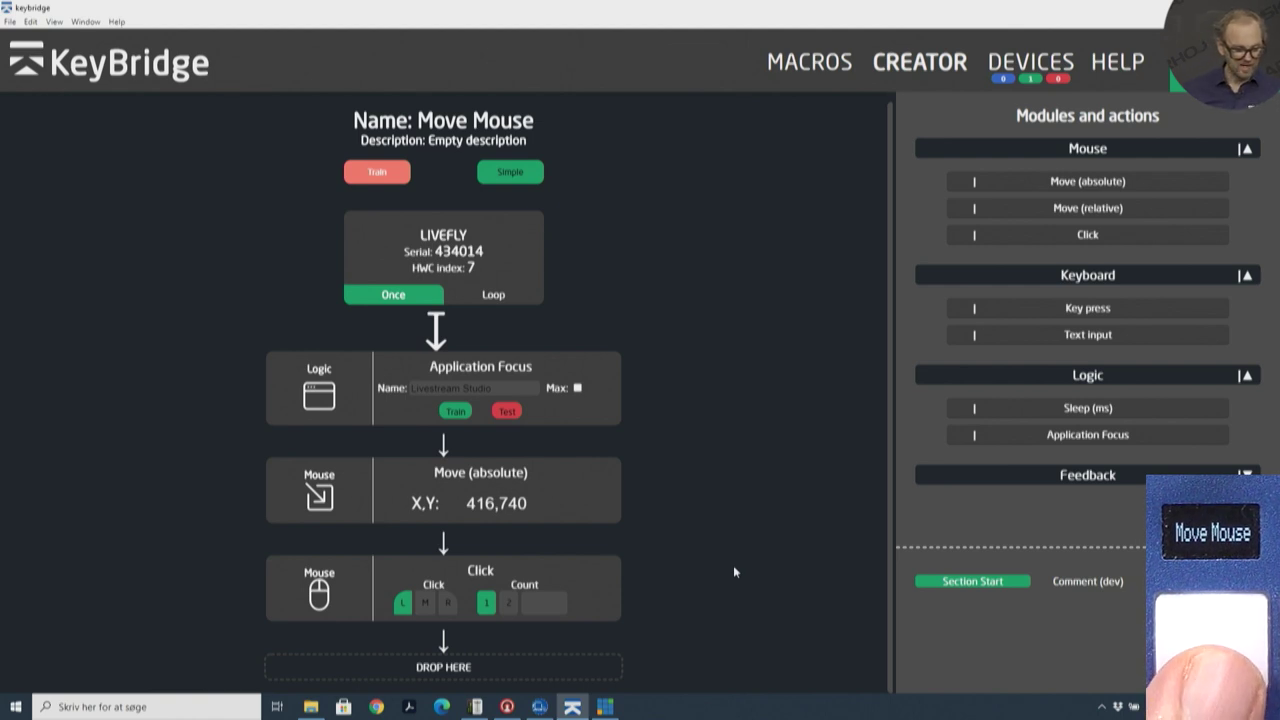
pyautogui.click(278, 494)
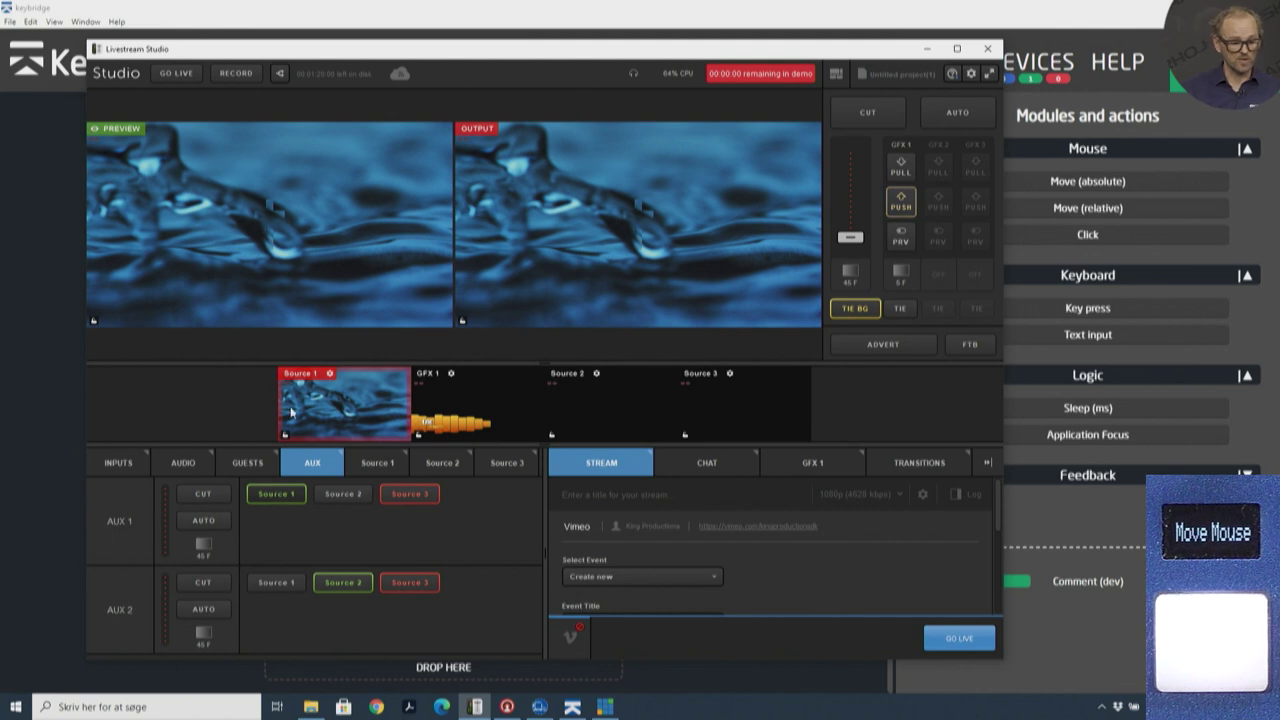
pyautogui.moveTo(438, 55); pyautogui.dragTo(658, 35)
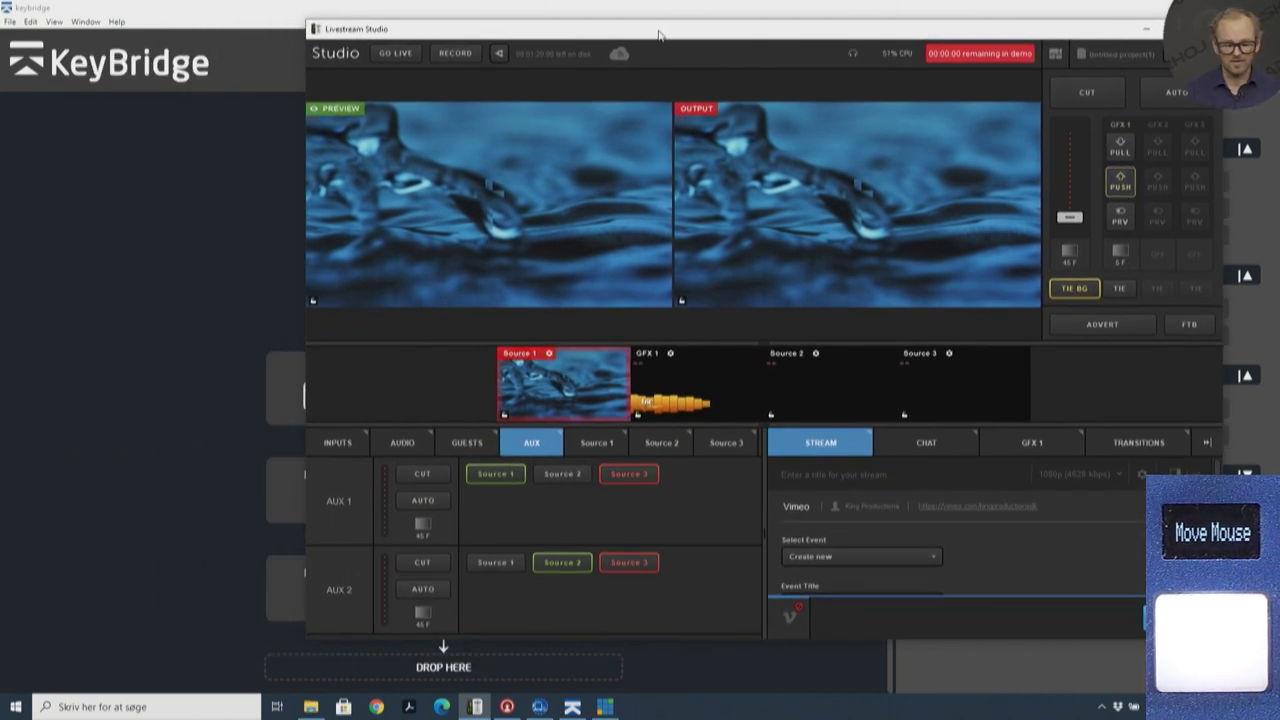
pyautogui.click(164, 228)
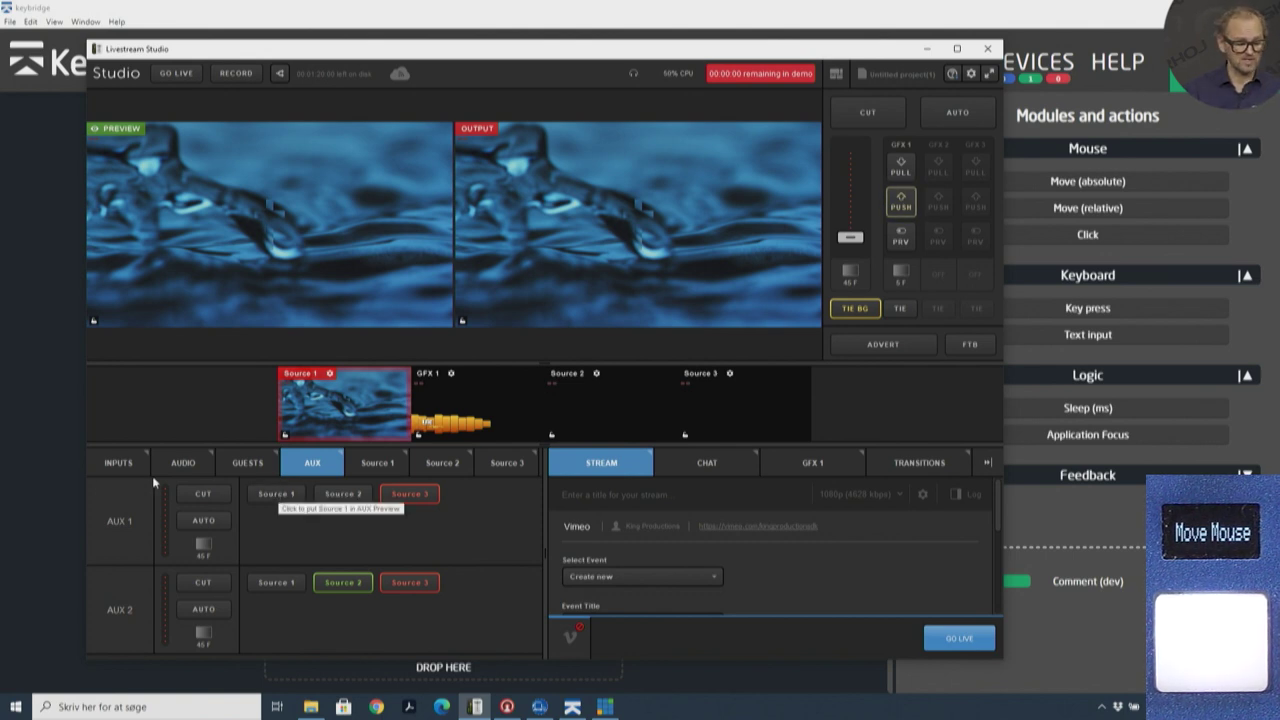
pyautogui.click(48, 465)
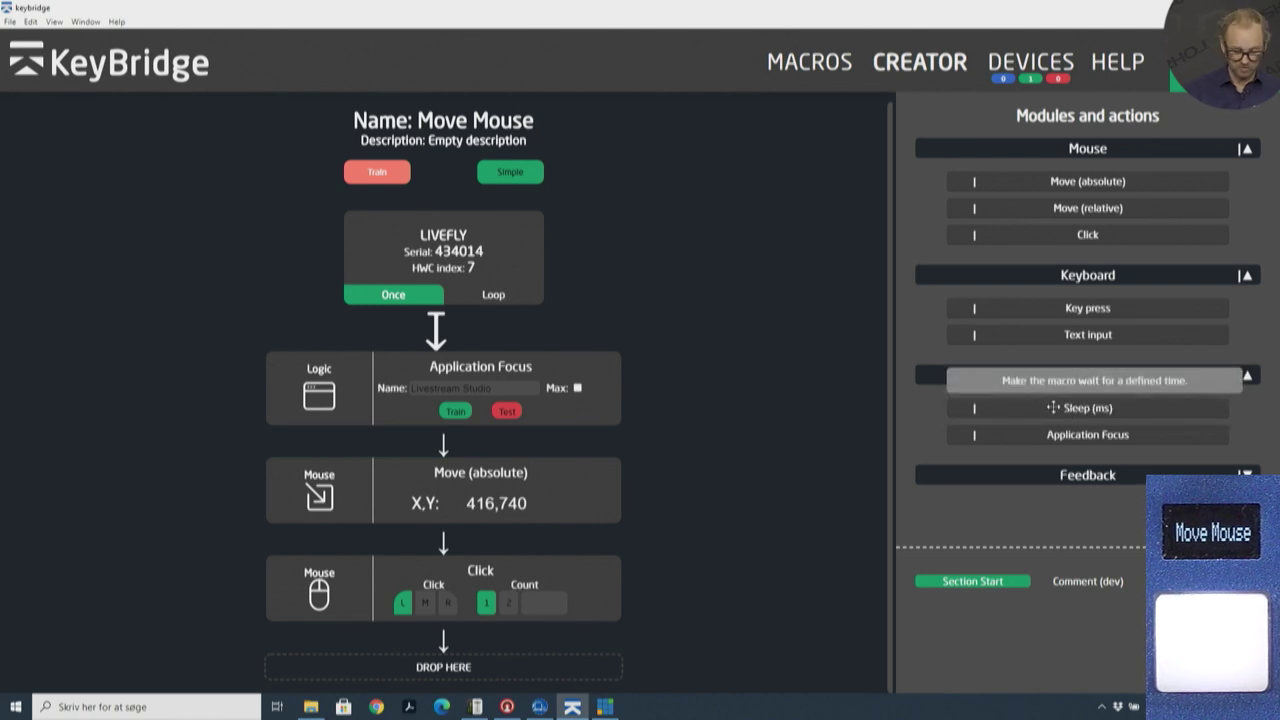
# Add a 500 ms Sleep after the Application Focus step.
pyautogui.moveTo(1053, 407); pyautogui.dragTo(445, 462)
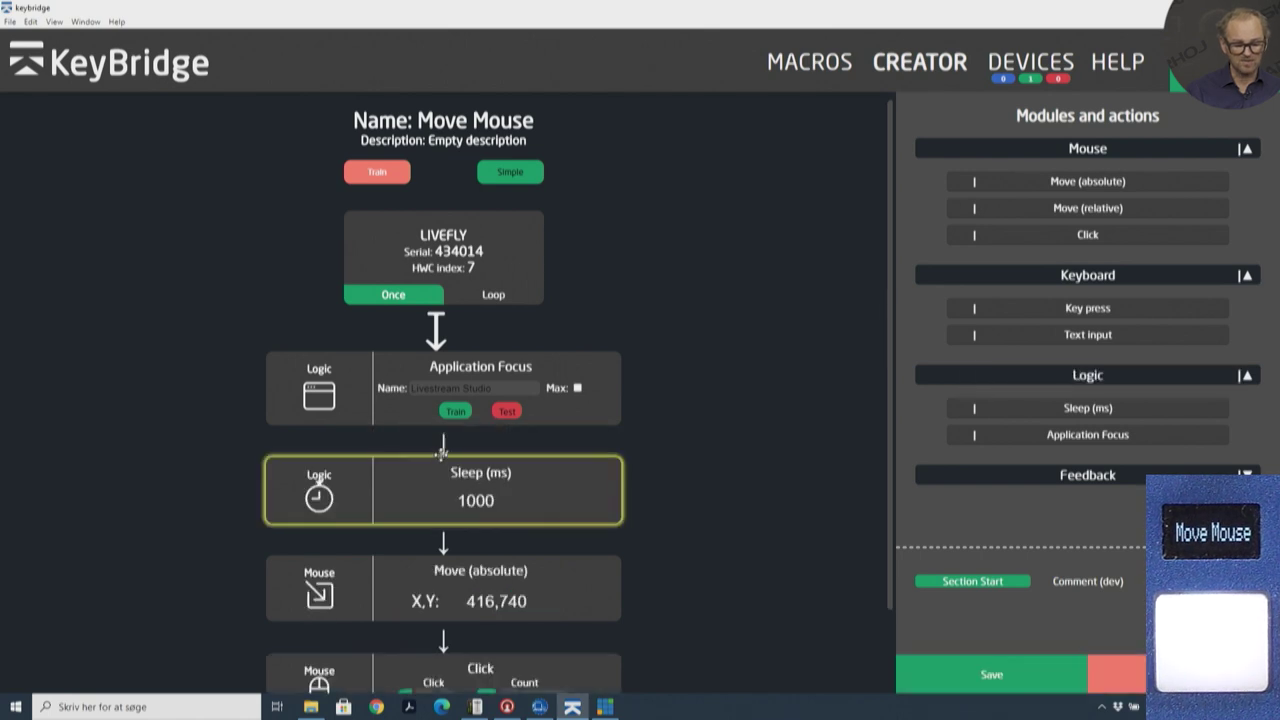
pyautogui.click(467, 501)
pyautogui.doubleClick(467, 501)
pyautogui.write('500')
pyautogui.click(659, 532)
pyautogui.scroll(-2, 654, 570)
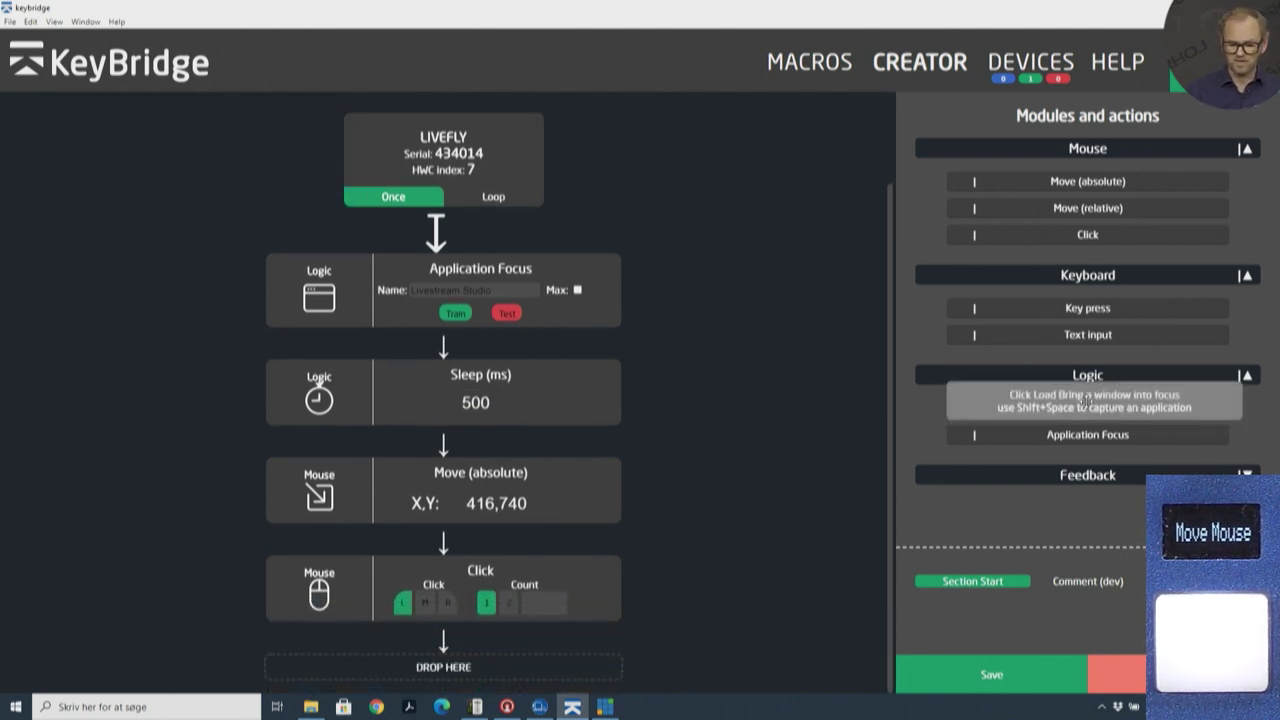
# Add a second 500 ms Sleep between Move and Click, and save the macro.
pyautogui.moveTo(1068, 407); pyautogui.dragTo(465, 570)
pyautogui.doubleClick(478, 598)
pyautogui.write('500')
pyautogui.click(693, 572)
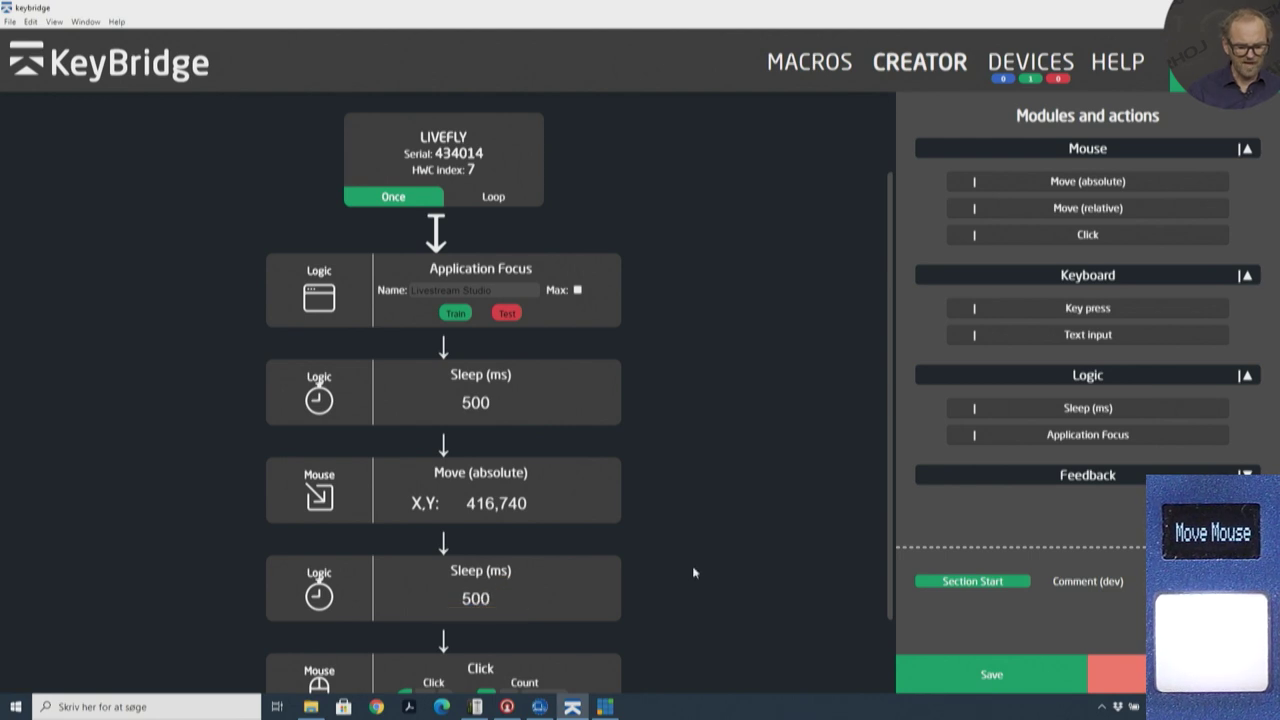
pyautogui.click(993, 676)
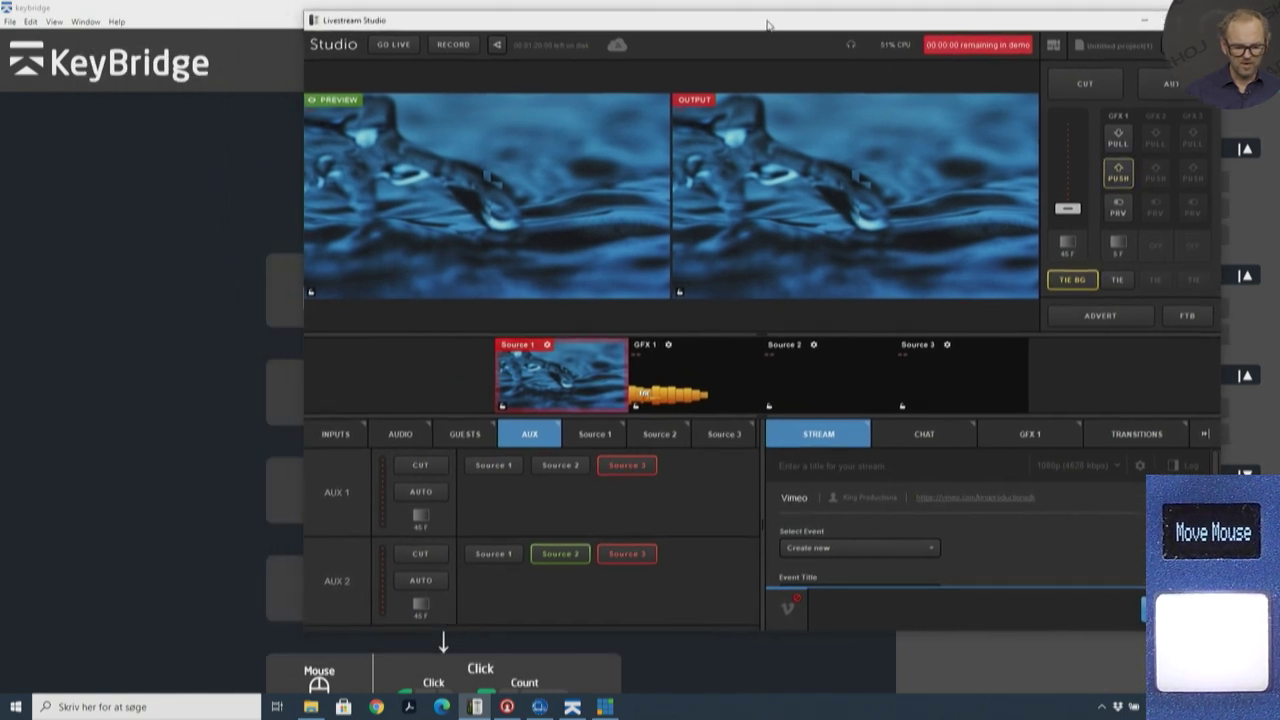
# Rerun the macro from the hardware button and check AUX 1 in Livestream Studio.
pyautogui.click(231, 398)
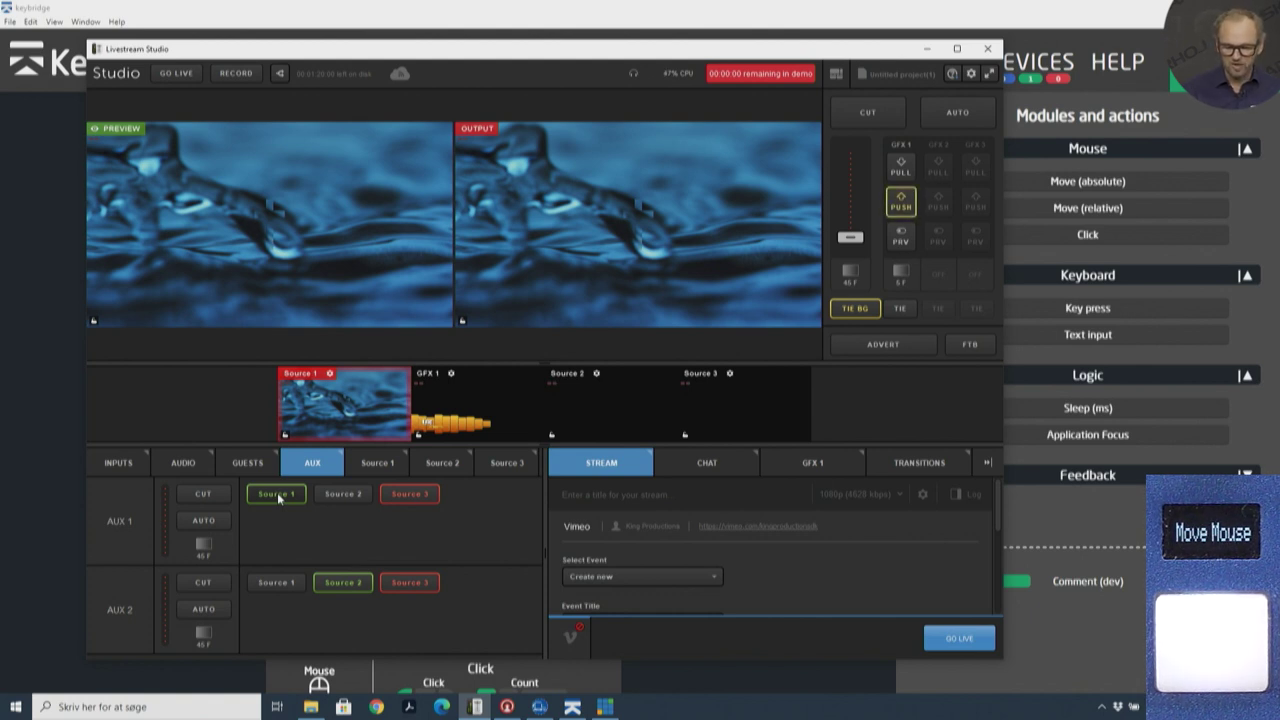
pyautogui.click(60, 432)
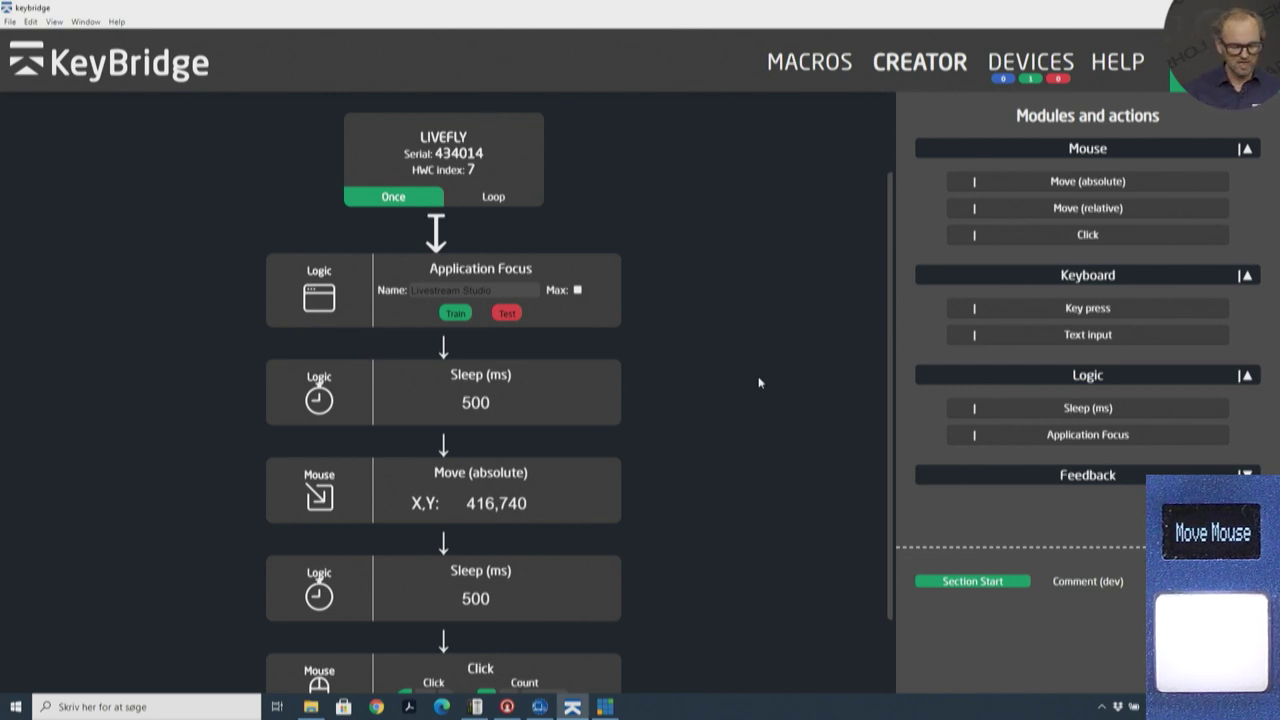
pyautogui.click(477, 706)
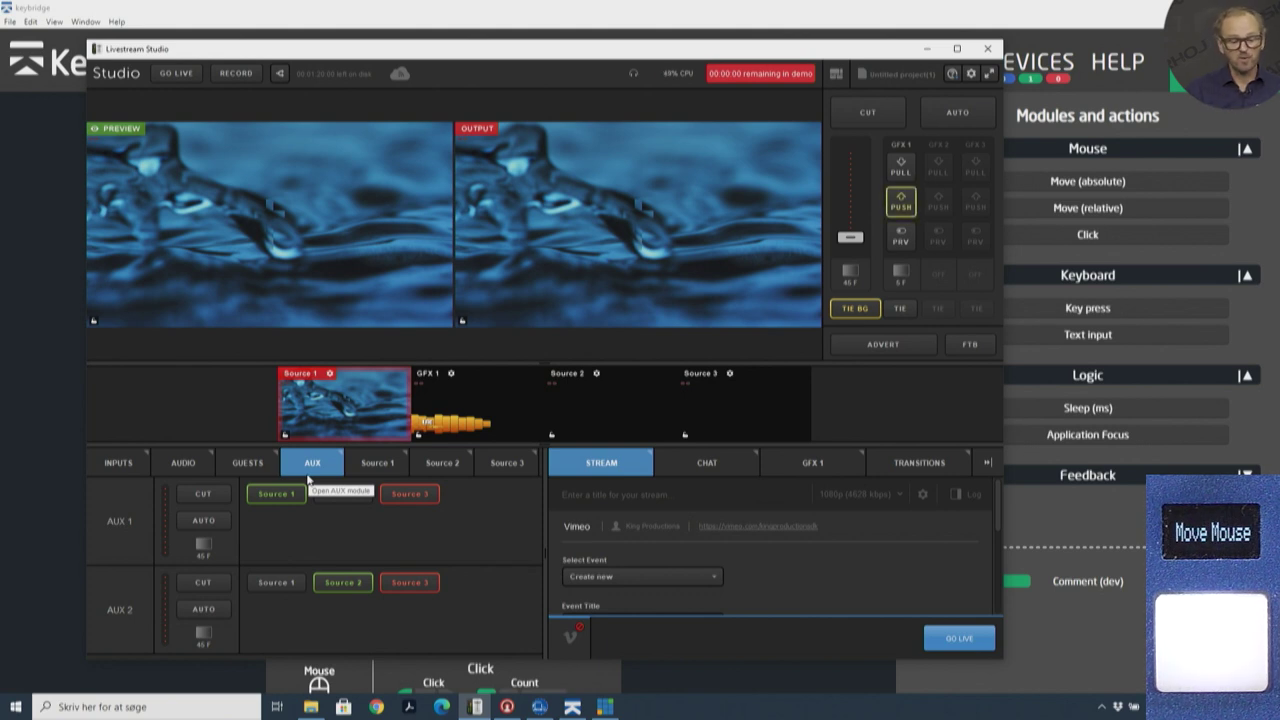
# Turn on Max for the Livestream Studio focus step and test that it raises the window.
pyautogui.click(956, 49)
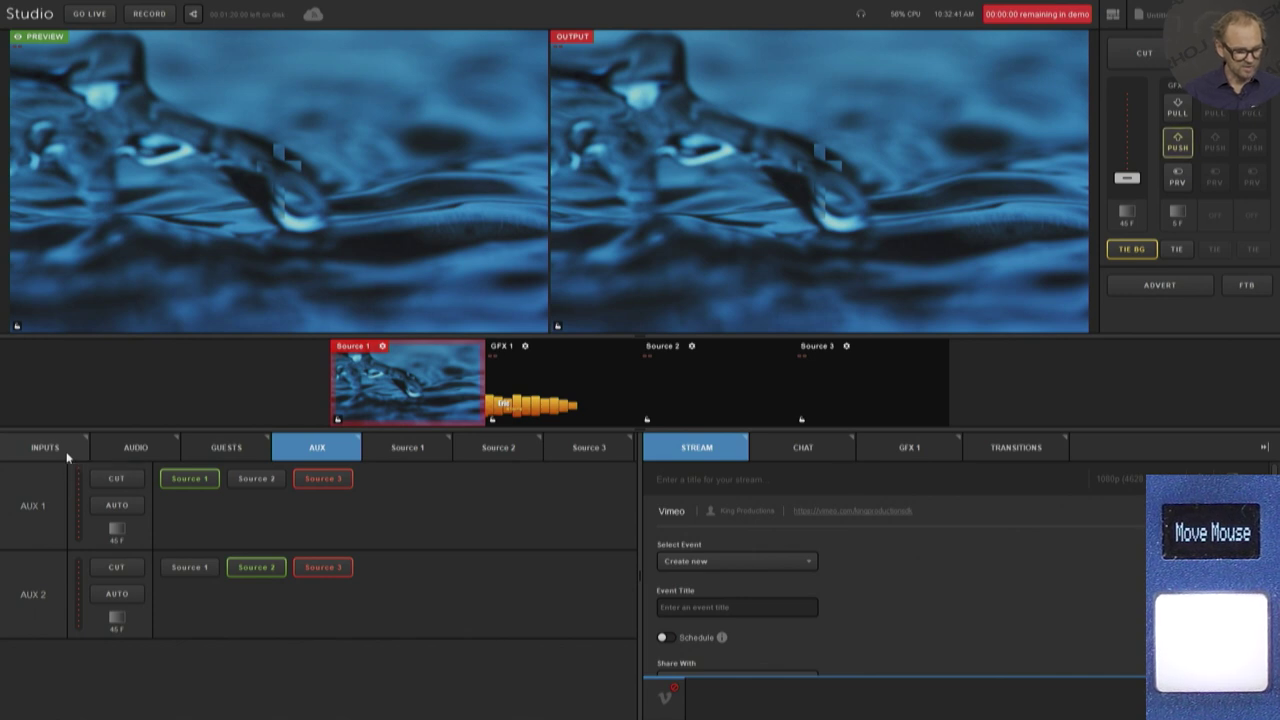
pyautogui.hotkey('alt', 'Tab')
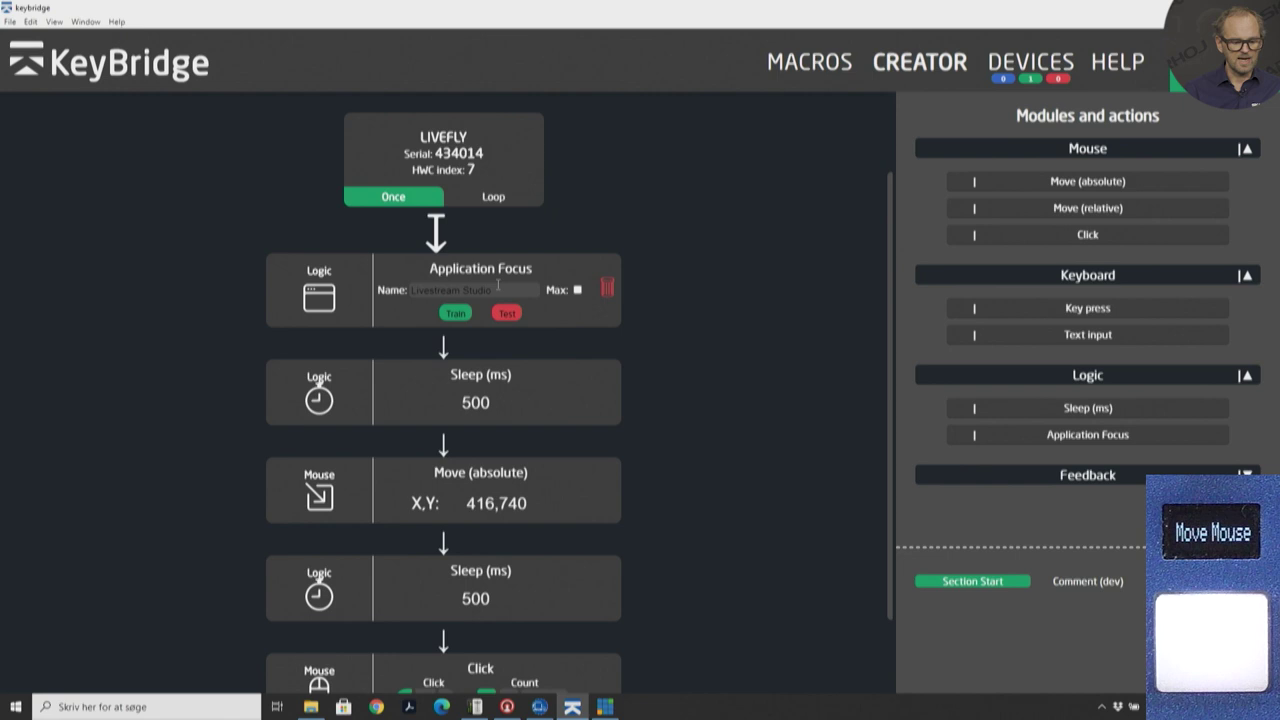
pyautogui.click(577, 290)
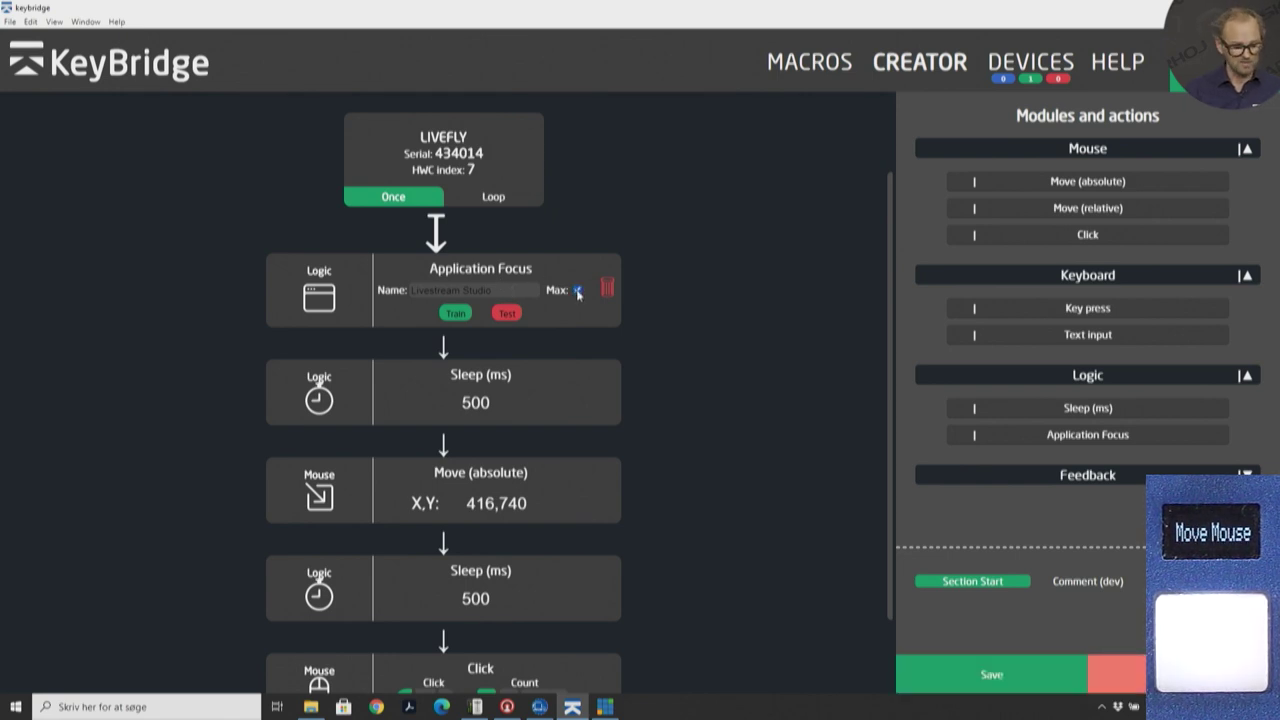
pyautogui.hotkey('alt', 'Tab')
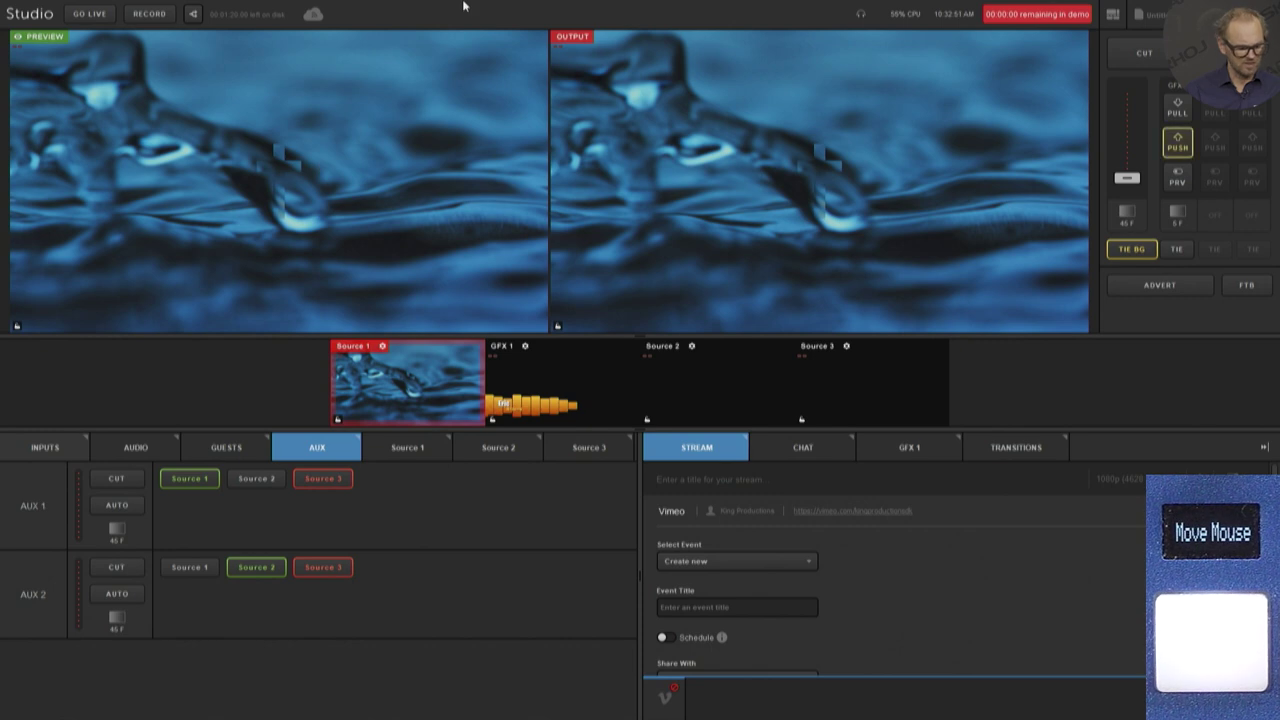
pyautogui.doubleClick(627, 6)
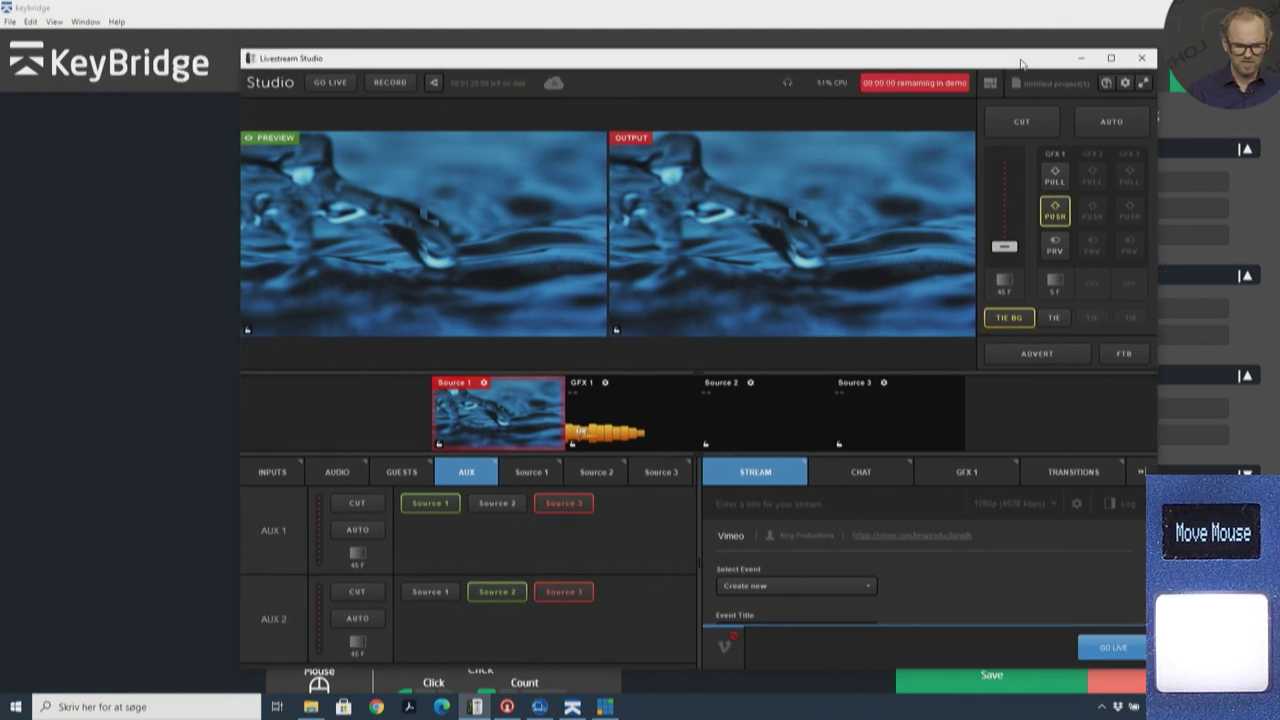
pyautogui.click(202, 255)
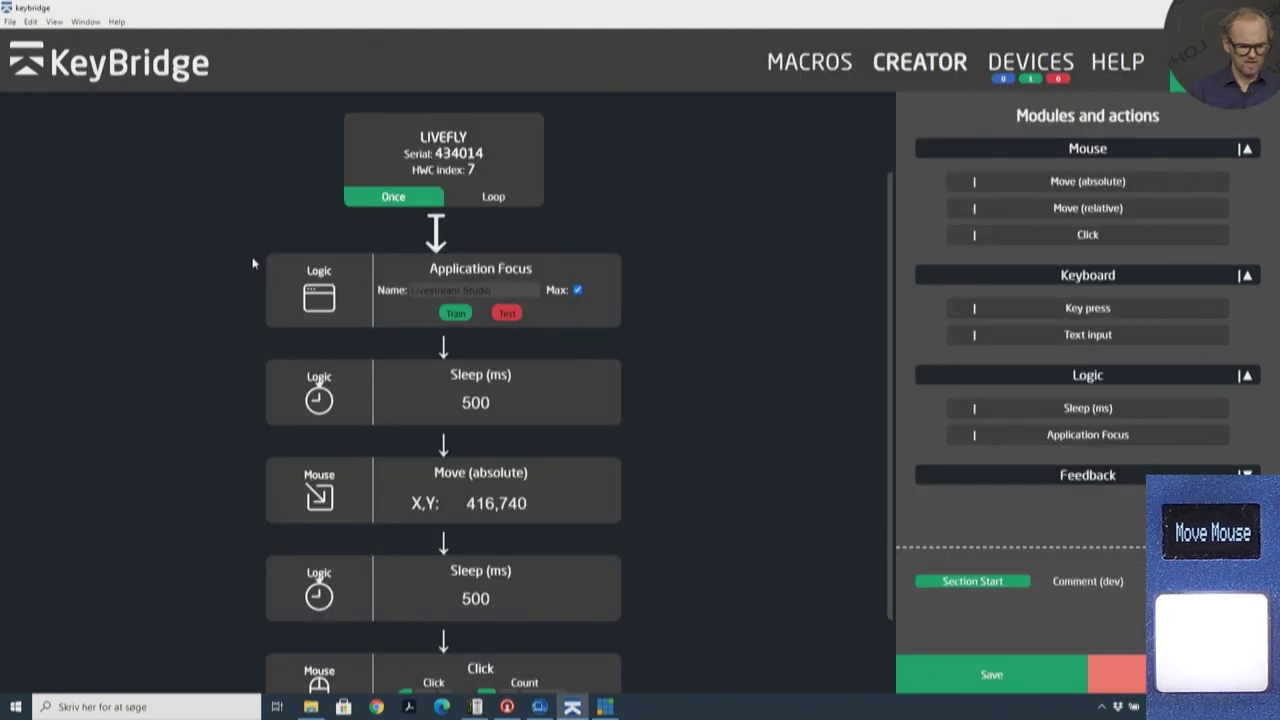
pyautogui.click(511, 315)
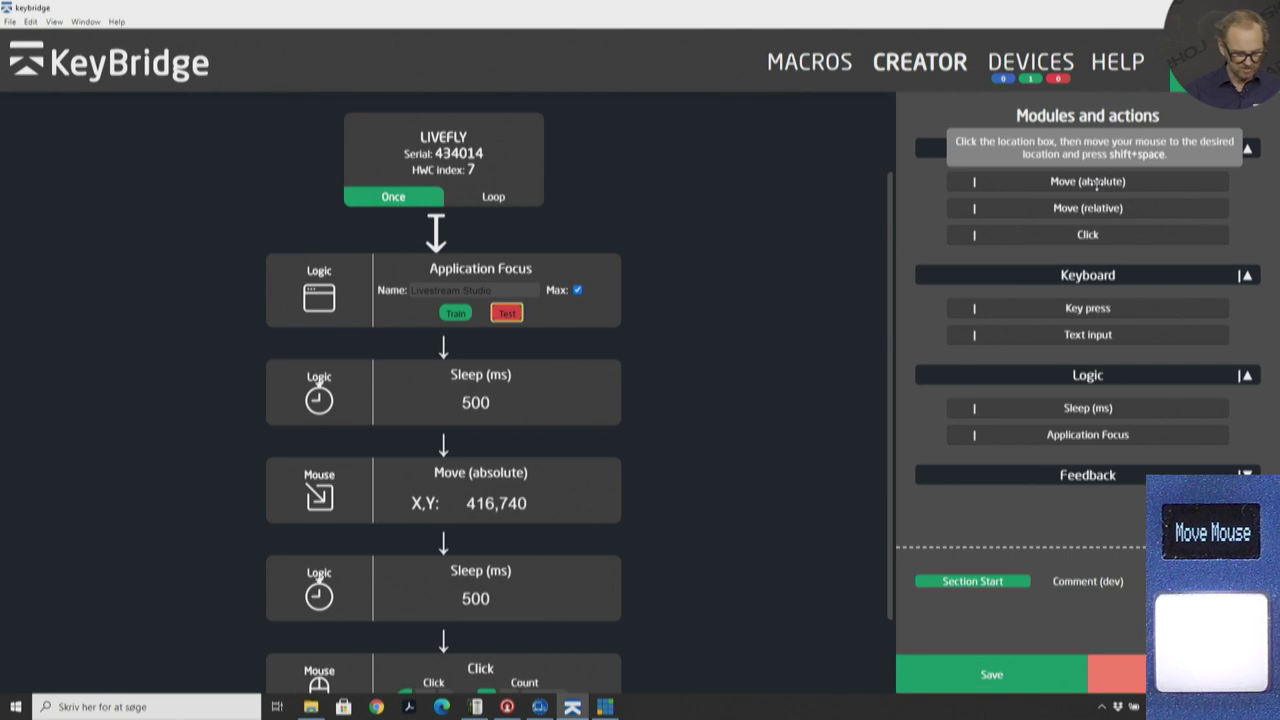
# Add a Move (absolute), a Click and a 500 ms Sleep after the first pause.
pyautogui.moveTo(1097, 183); pyautogui.dragTo(447, 460)
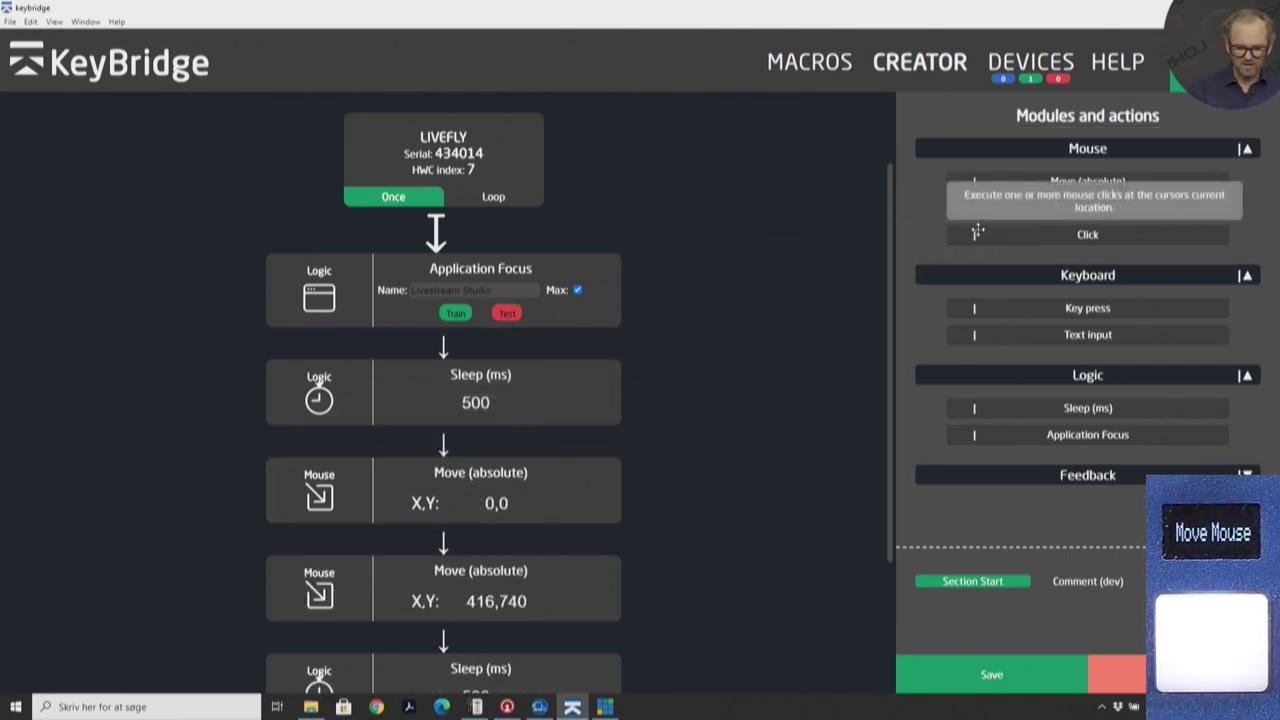
pyautogui.moveTo(1042, 238); pyautogui.dragTo(412, 545)
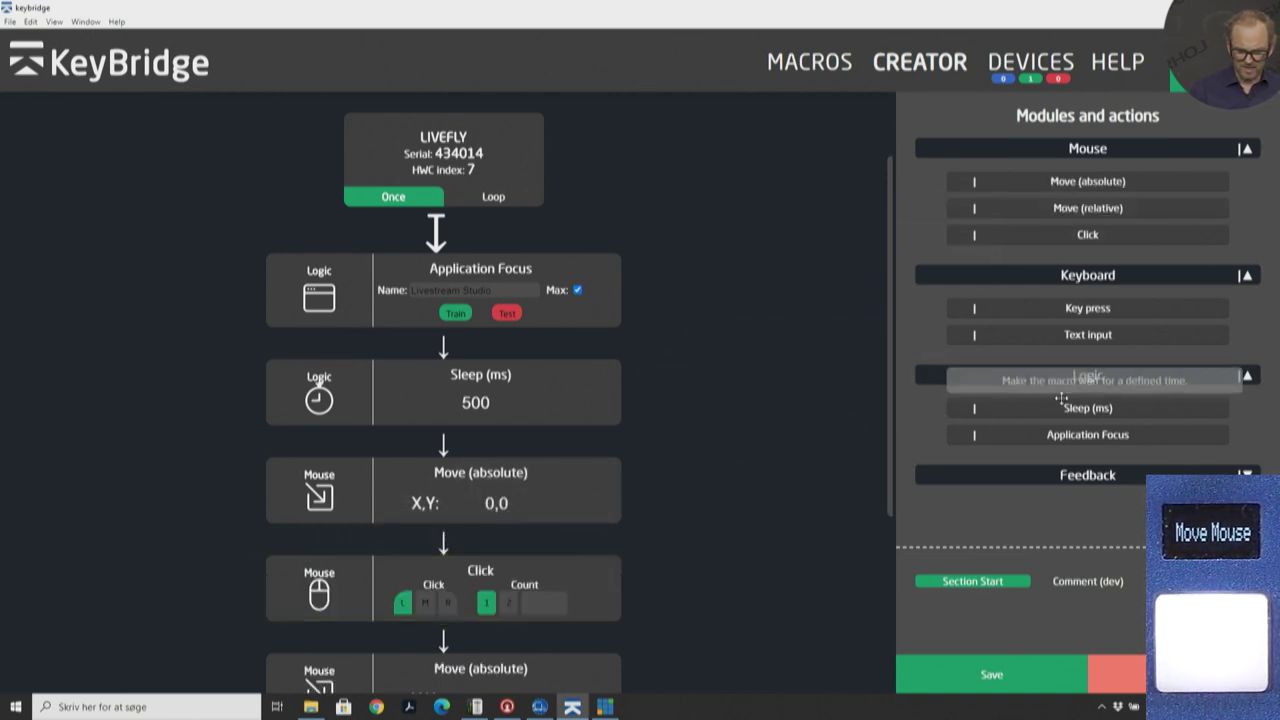
pyautogui.moveTo(1058, 407); pyautogui.dragTo(441, 645)
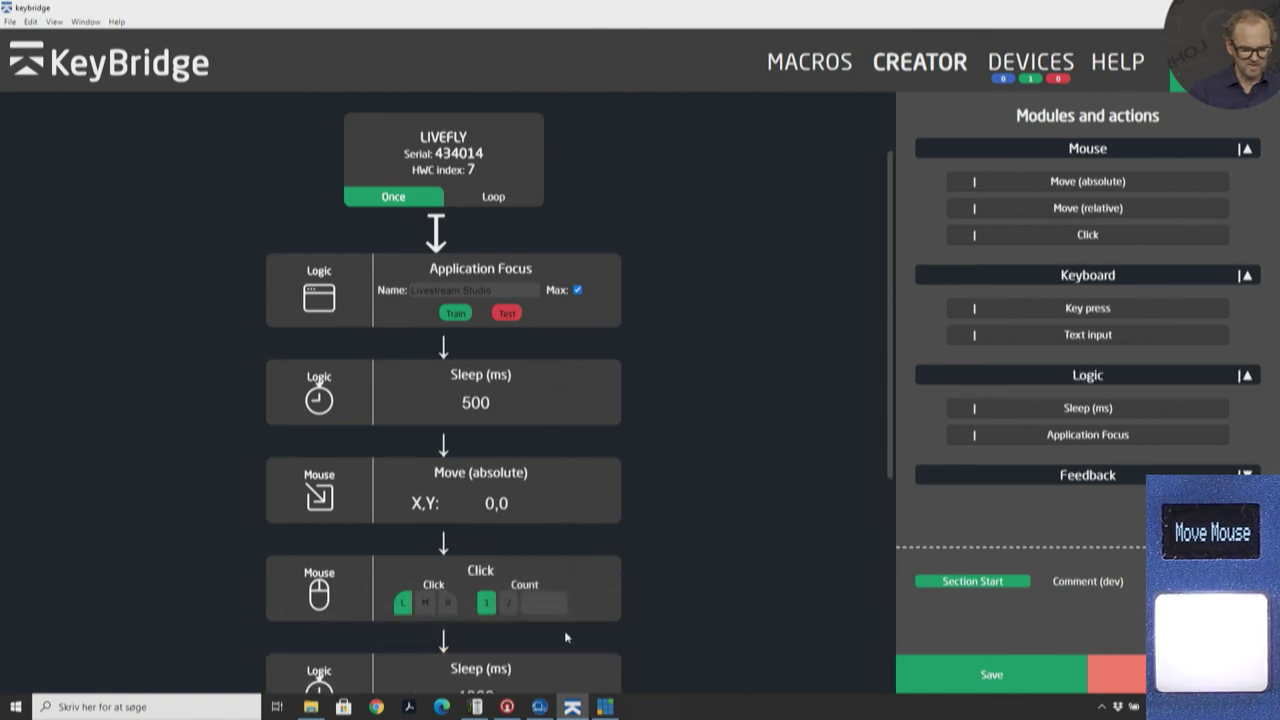
pyautogui.scroll(-3, 564, 630)
pyautogui.doubleClick(476, 421)
pyautogui.write('500')
pyautogui.click(687, 414)
# Capture the move targets 474,668 and 283,717 from Livestream Studio.
pyautogui.doubleClick(496, 228)
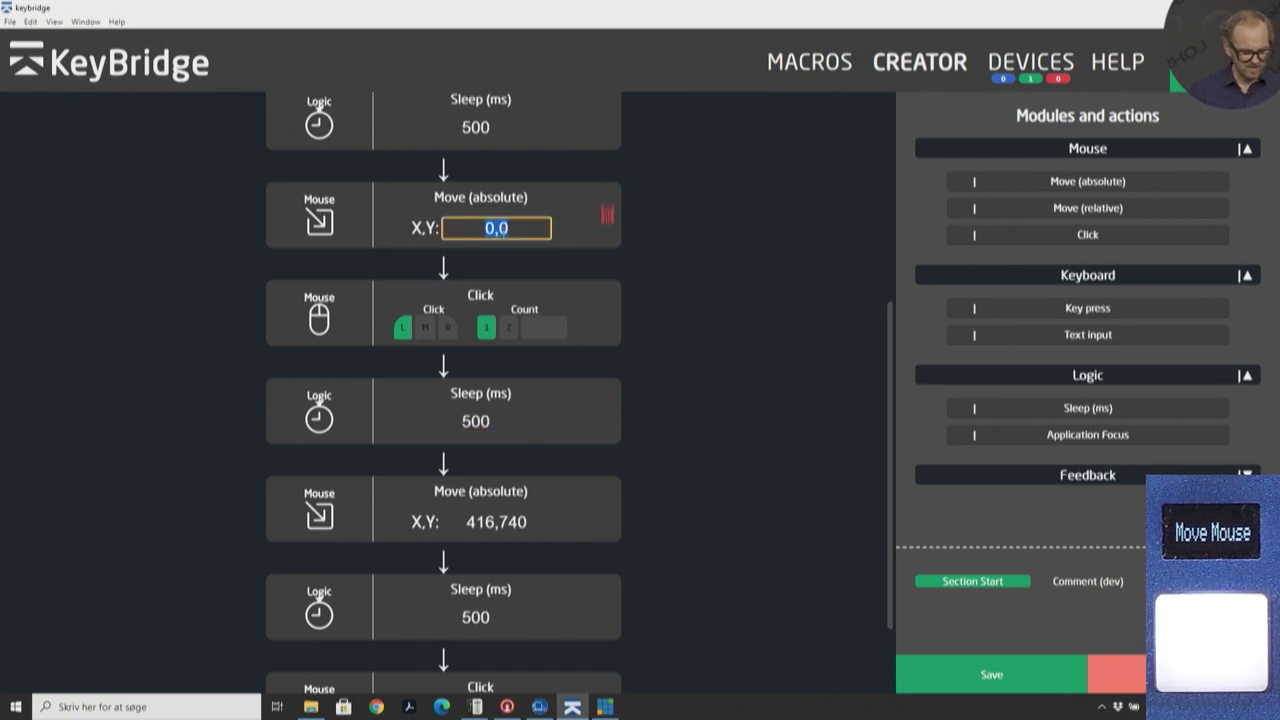
pyautogui.hotkey('alt', 'Tab')
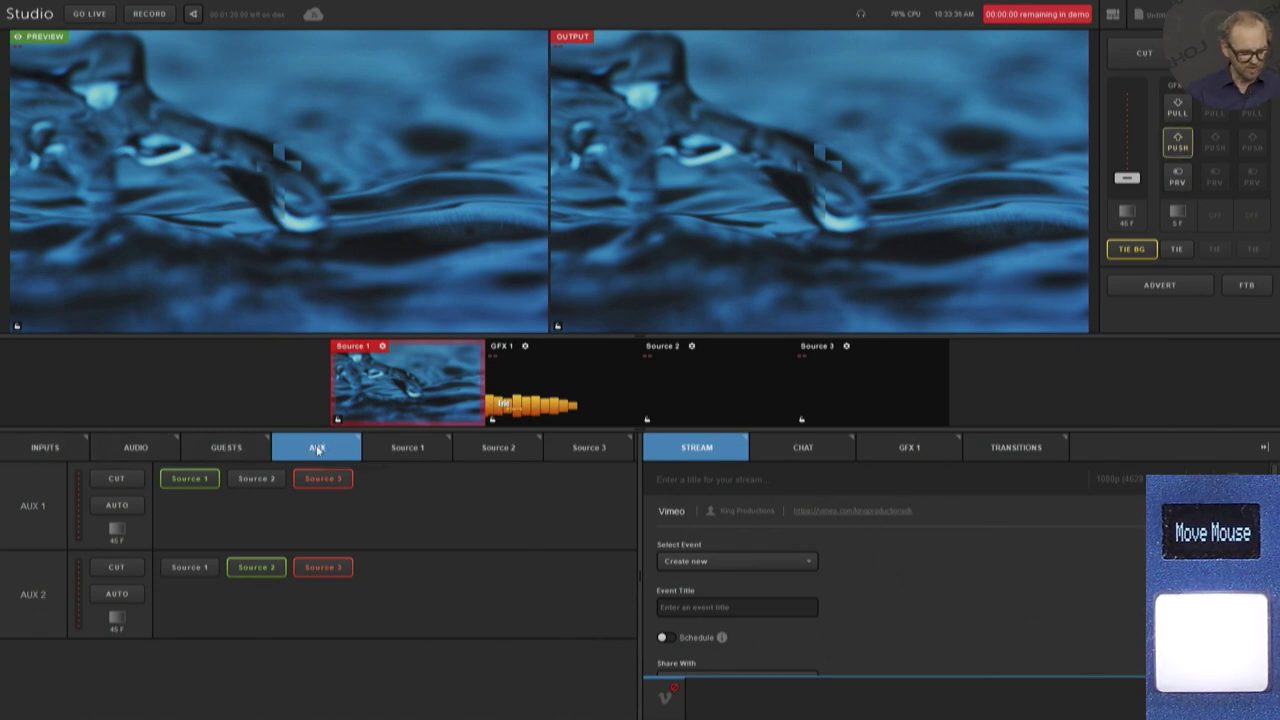
pyautogui.hotkey('alt', 'Tab')
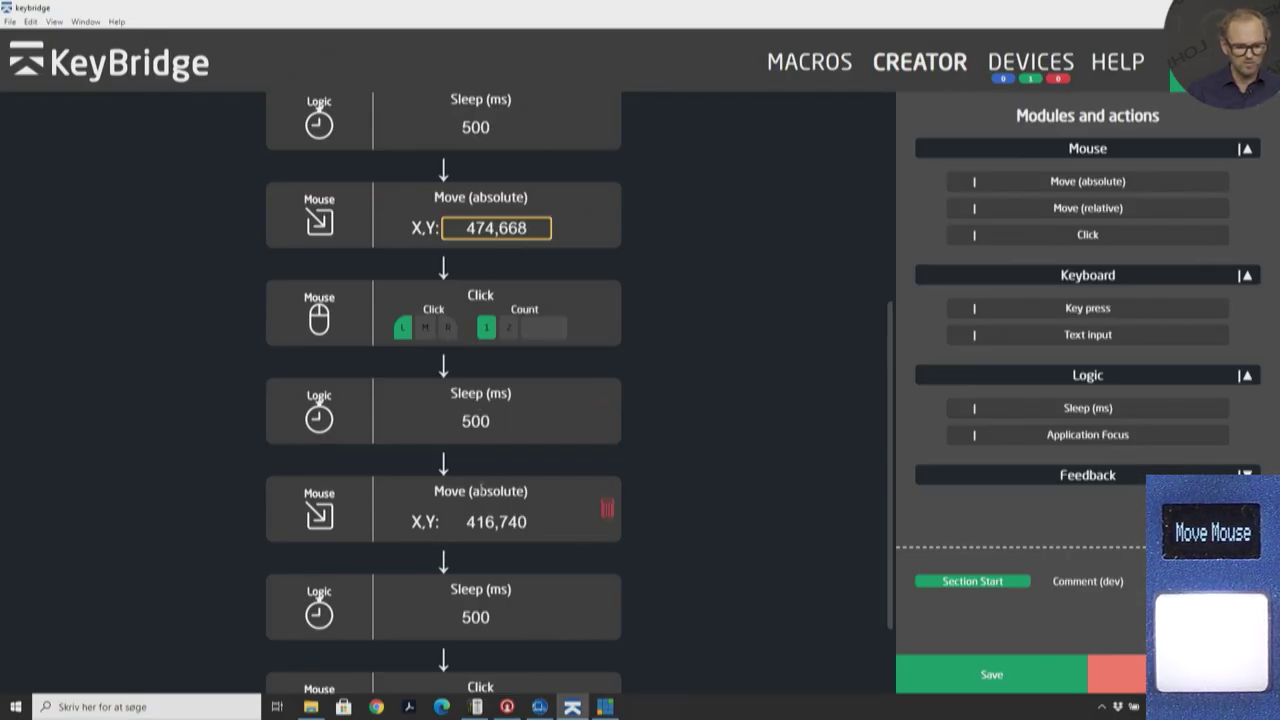
pyautogui.click(481, 519)
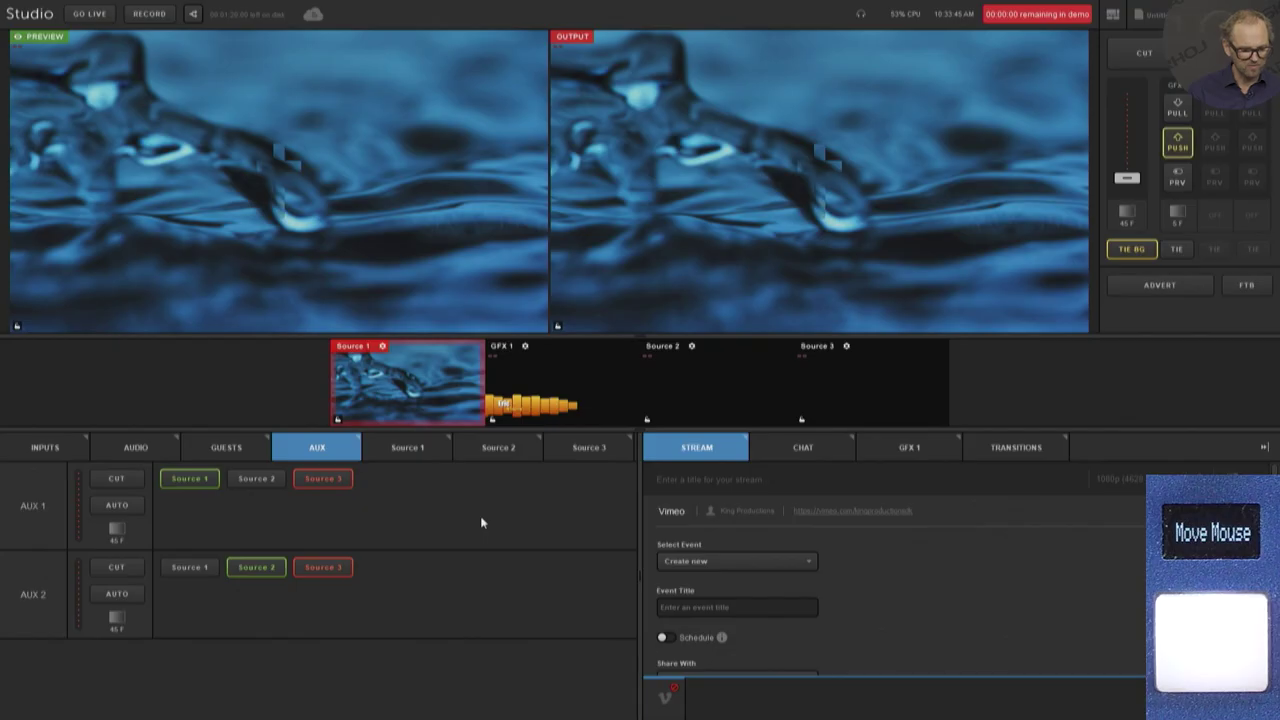
pyautogui.click(190, 480)
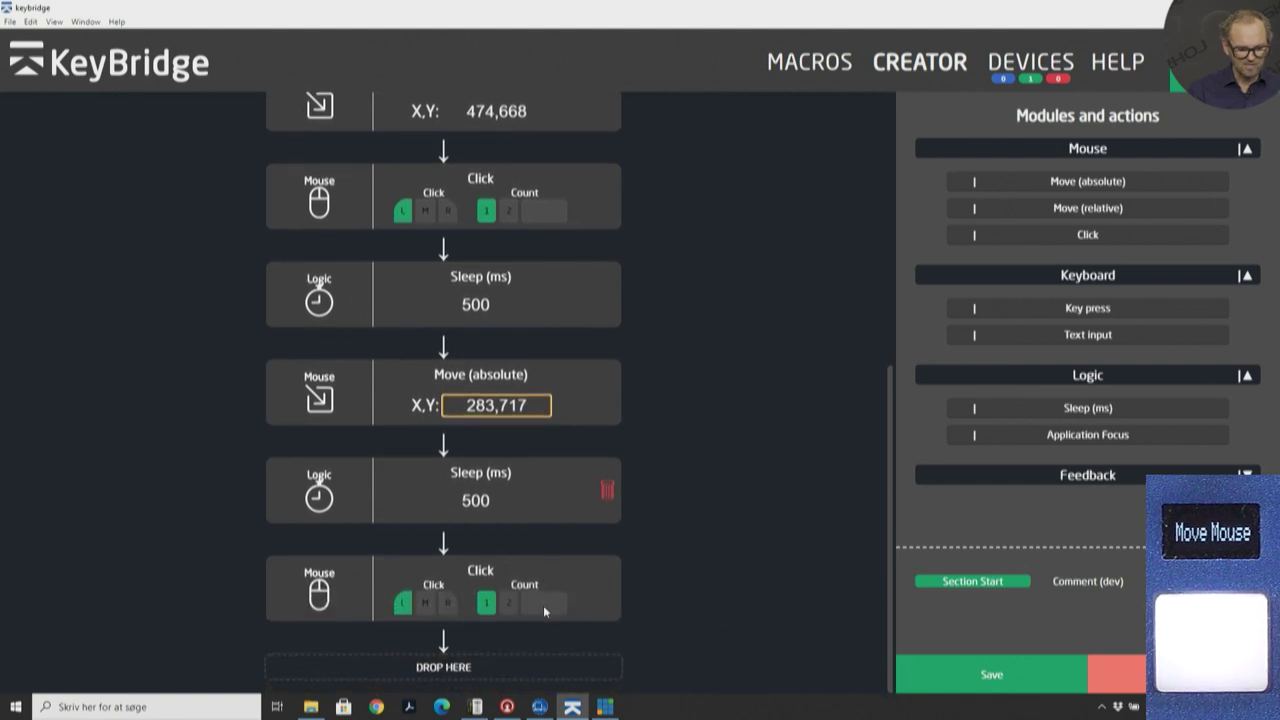
# Save the macro, then set Livestream AUX 1 to Source 2 and open the inputs view.
pyautogui.click(1015, 678)
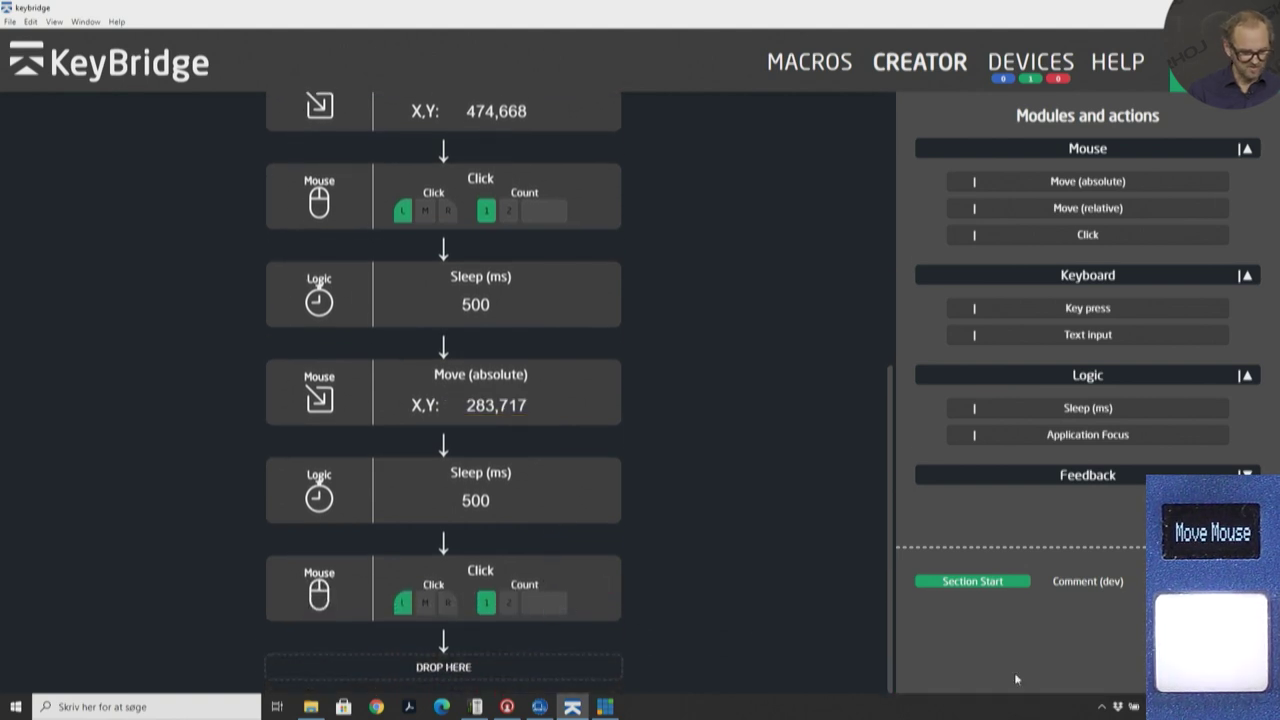
pyautogui.hotkey('alt', 'Tab')
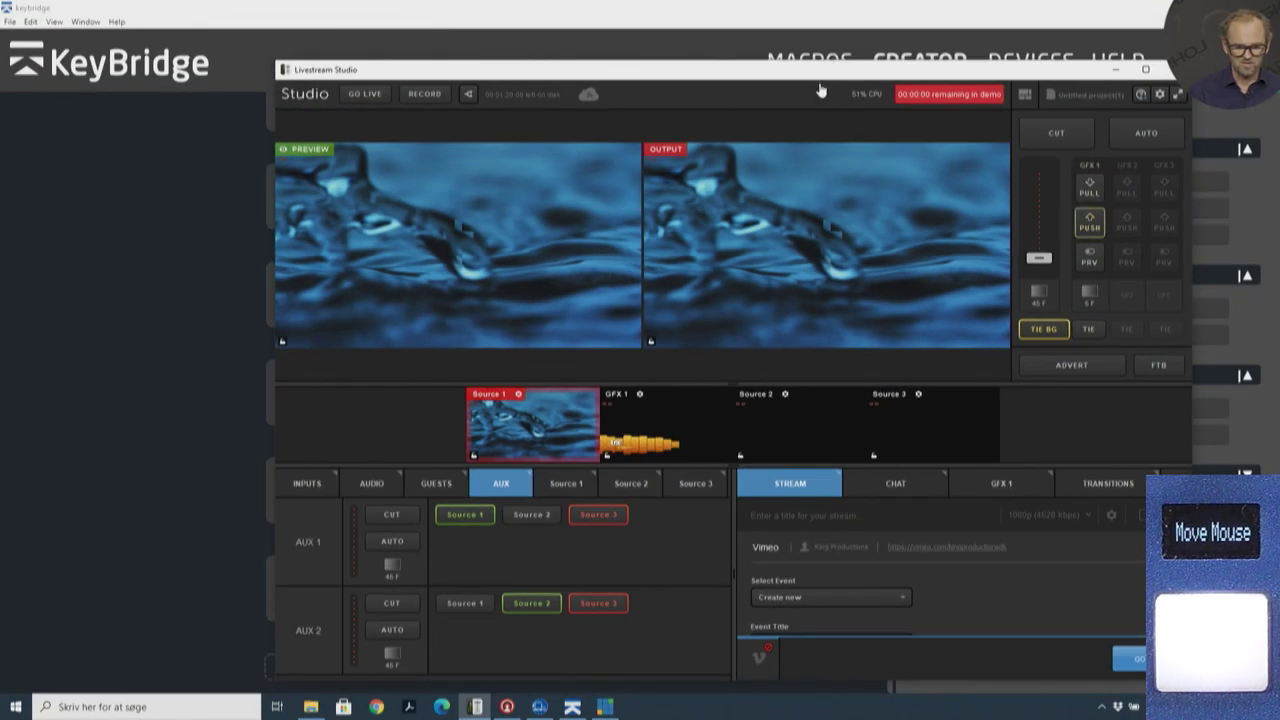
pyautogui.moveTo(821, 78); pyautogui.dragTo(884, 30)
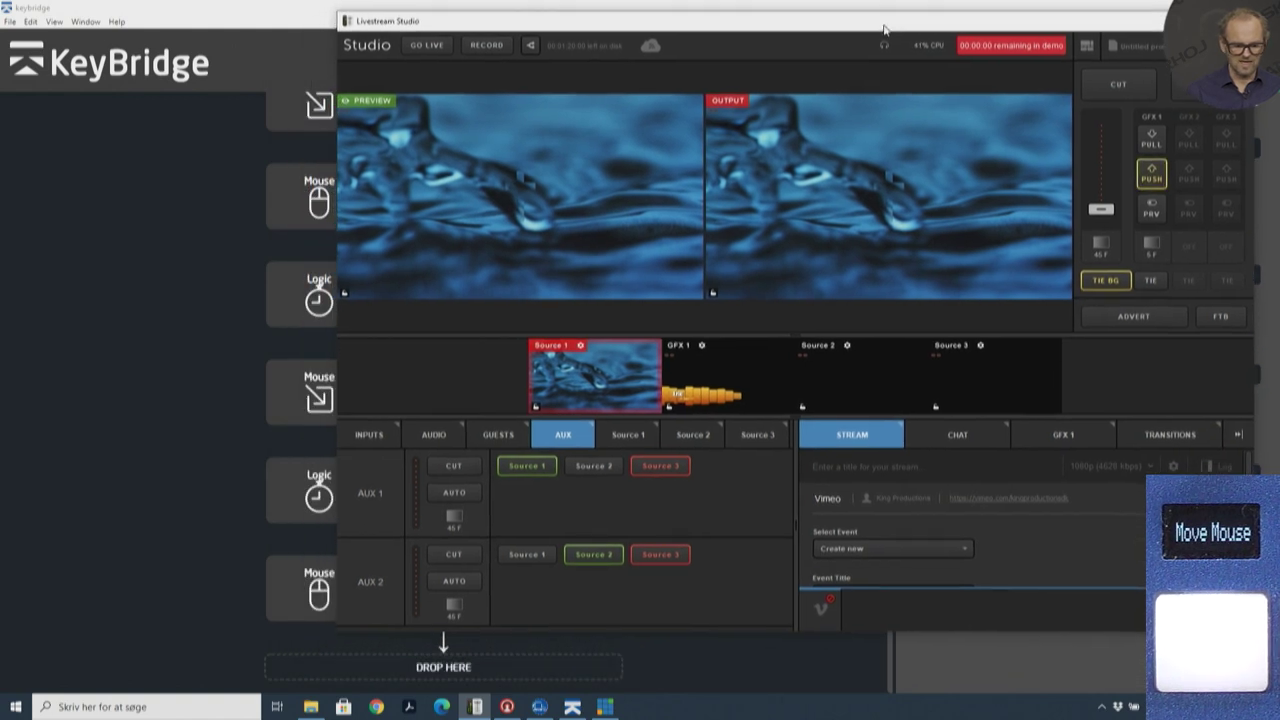
pyautogui.click(591, 468)
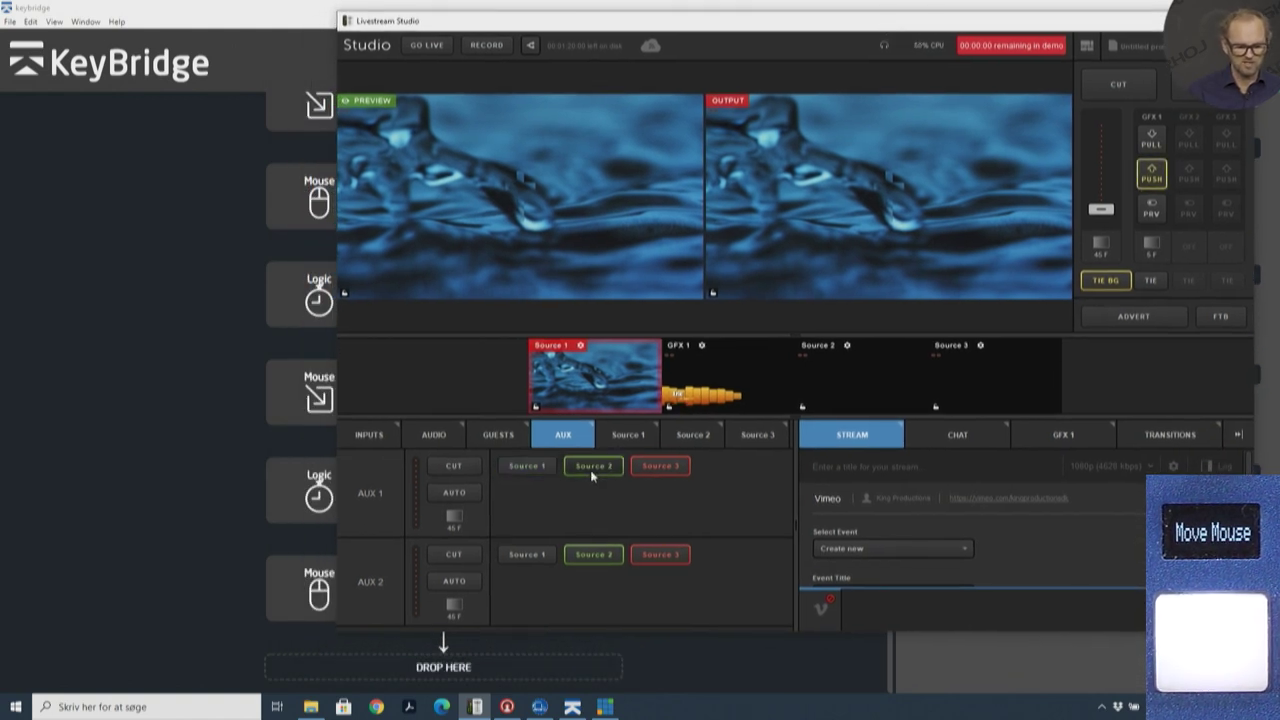
pyautogui.click(366, 436)
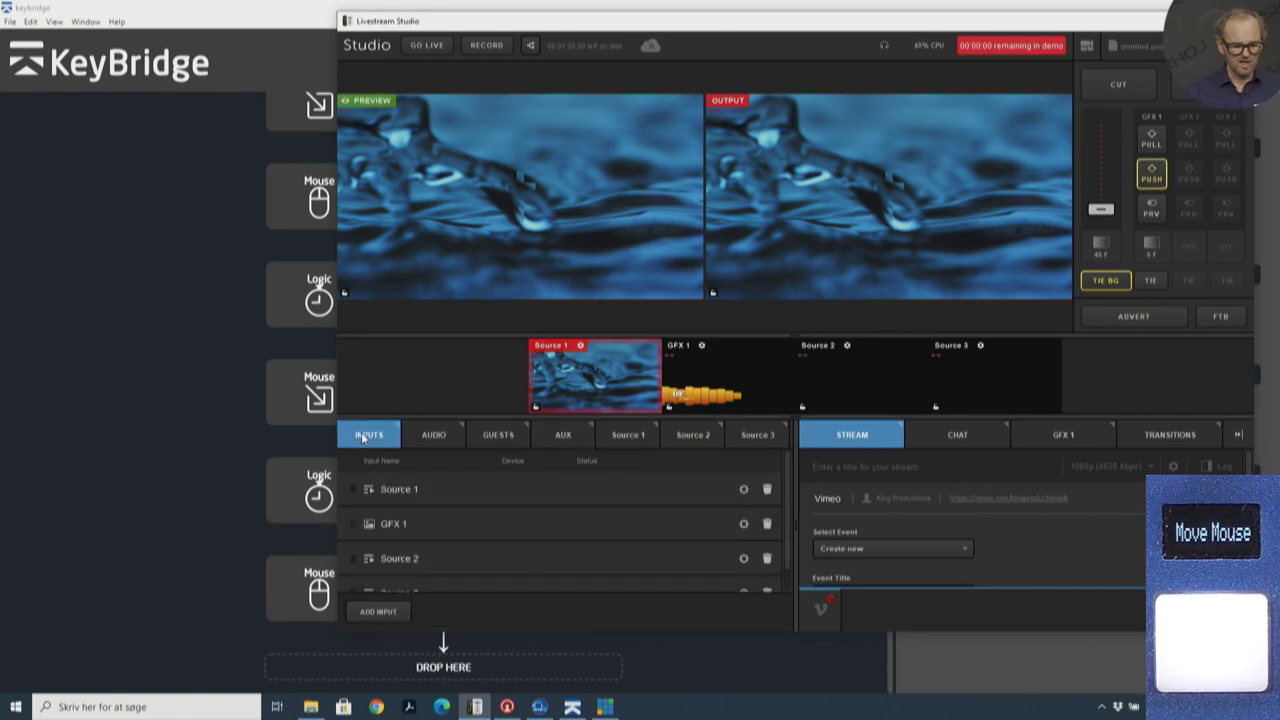
# Run the Move Mouse macro and confirm it selects Source 1 for AUX 1.
pyautogui.click(153, 457)
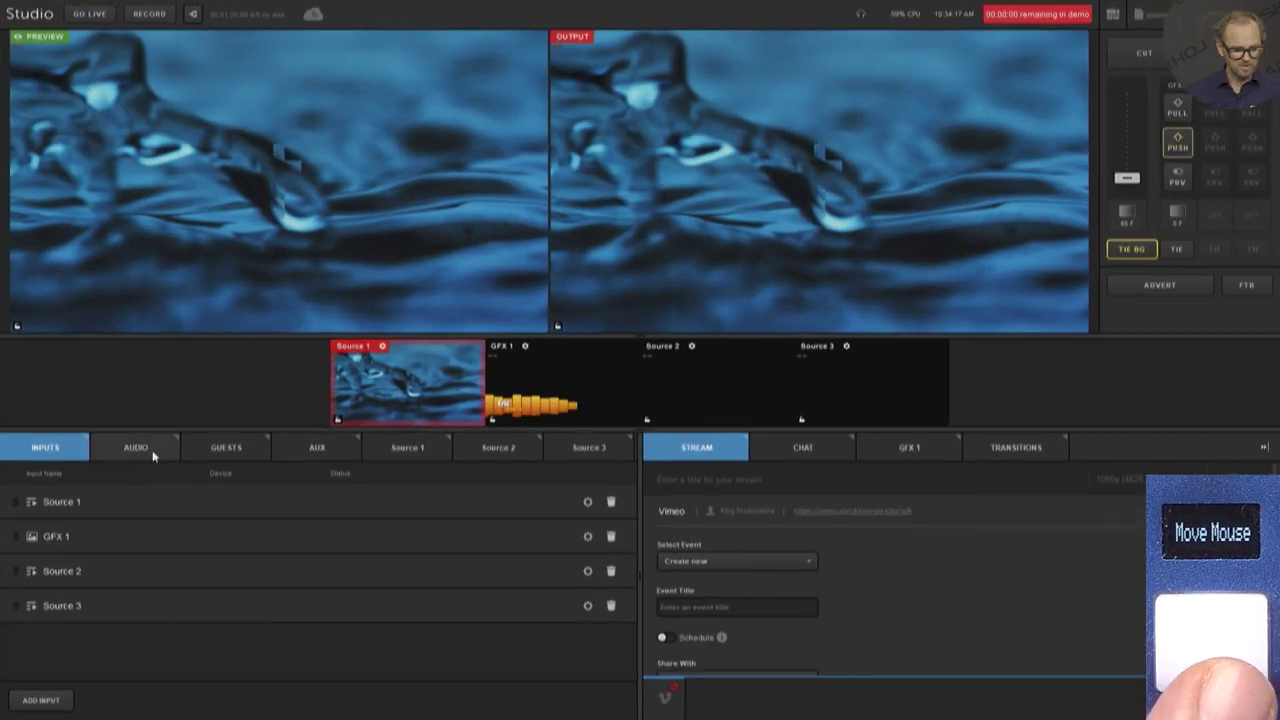
pyautogui.click(316, 447)
pyautogui.click(190, 479)
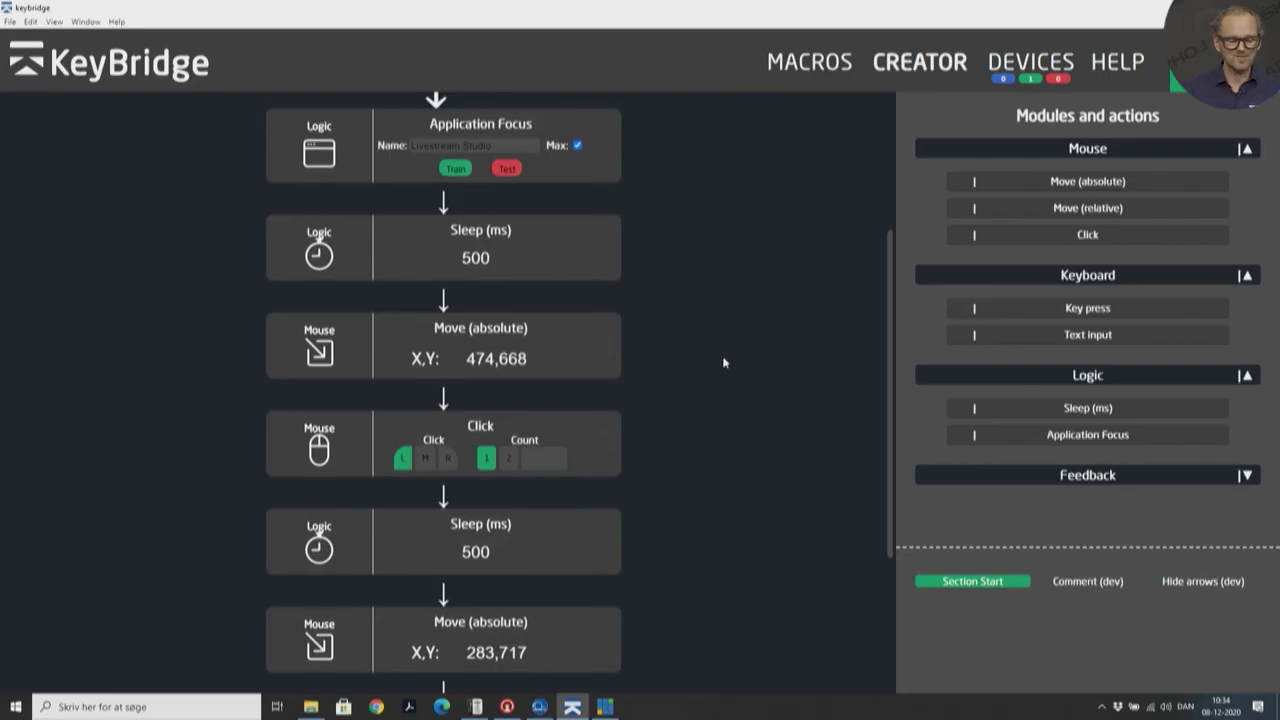
# Wrap the 474,668 move, its click and the 500 ms pause in a section named Select Aux Tab.
pyautogui.scroll(3, 724, 362)
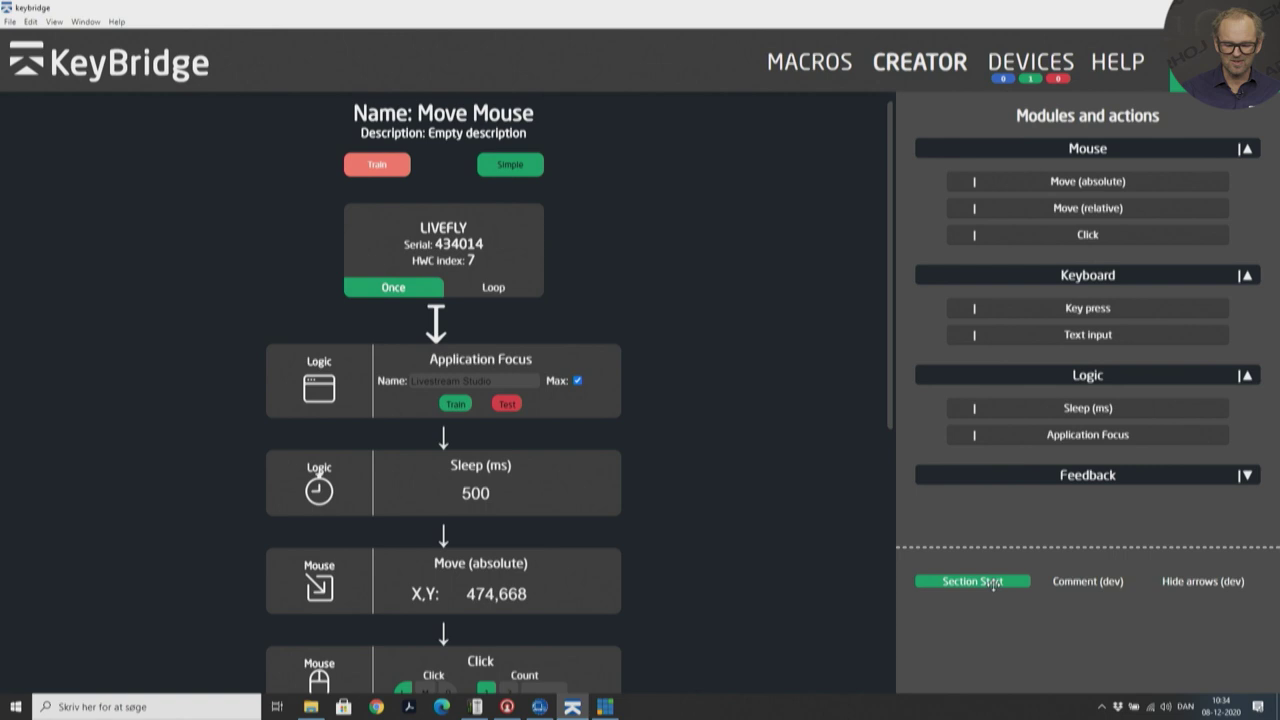
pyautogui.moveTo(980, 587); pyautogui.dragTo(451, 537)
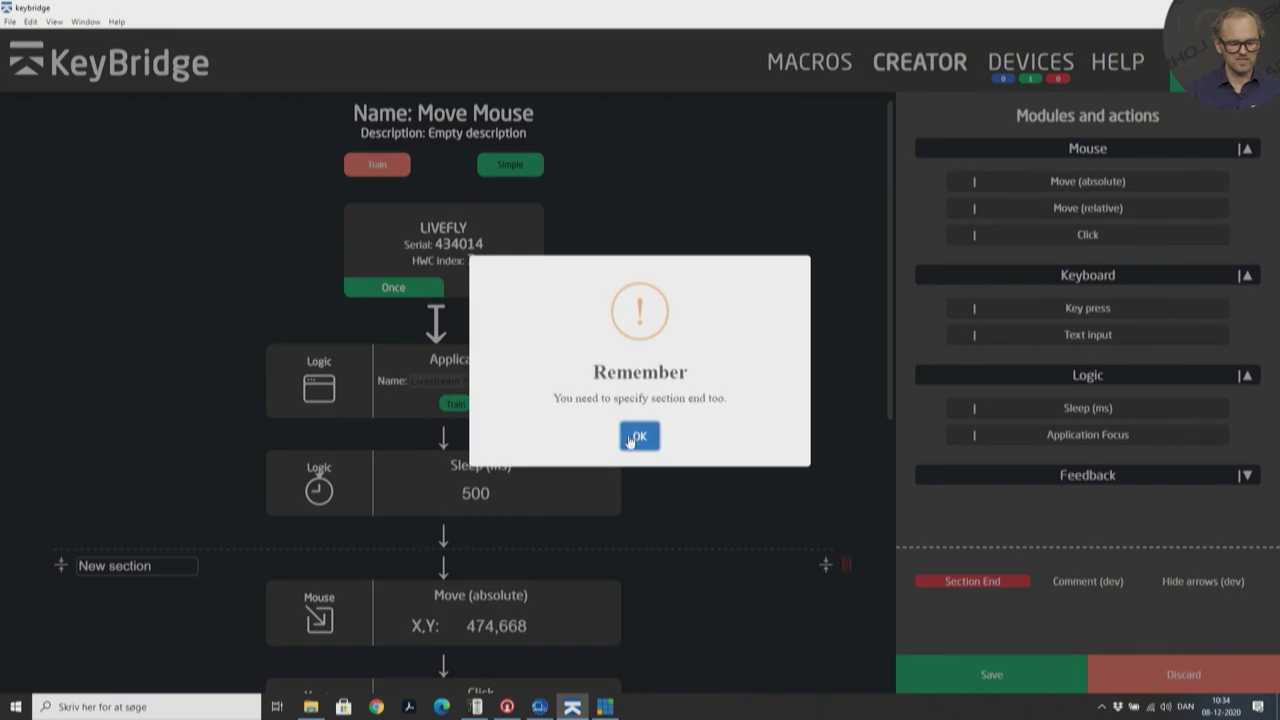
pyautogui.click(640, 437)
pyautogui.scroll(-4, 701, 538)
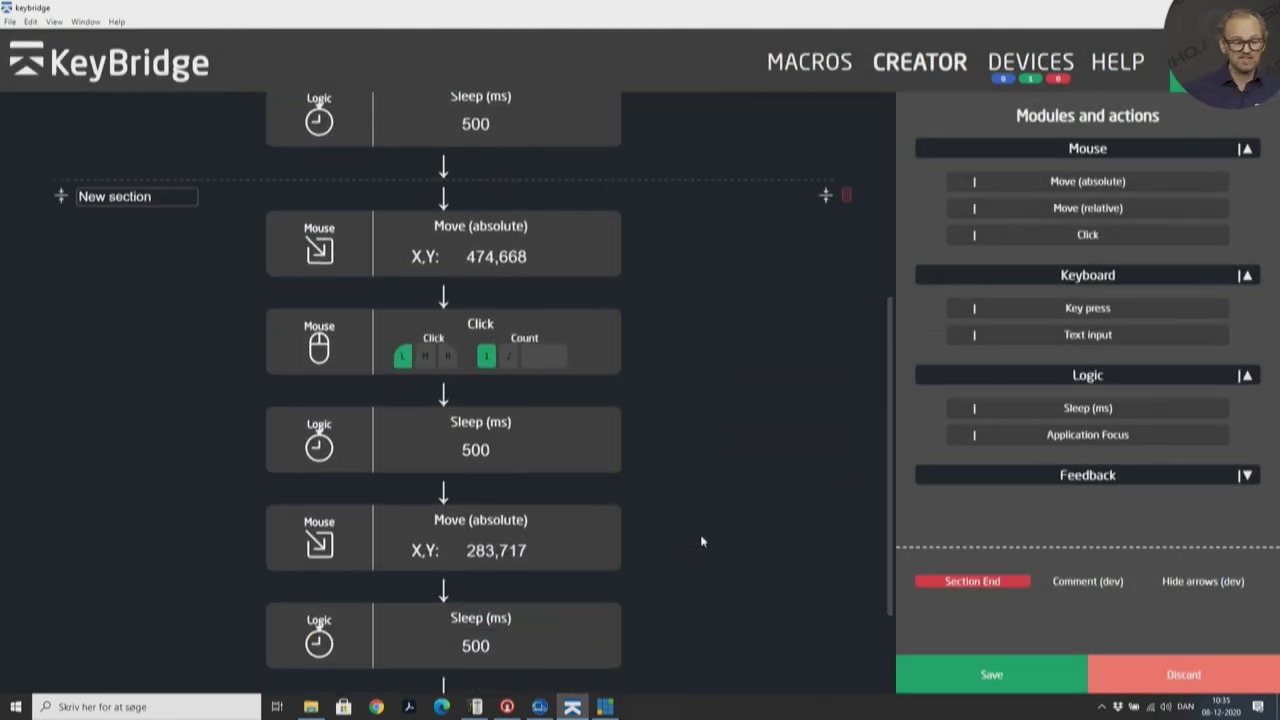
pyautogui.click(165, 194)
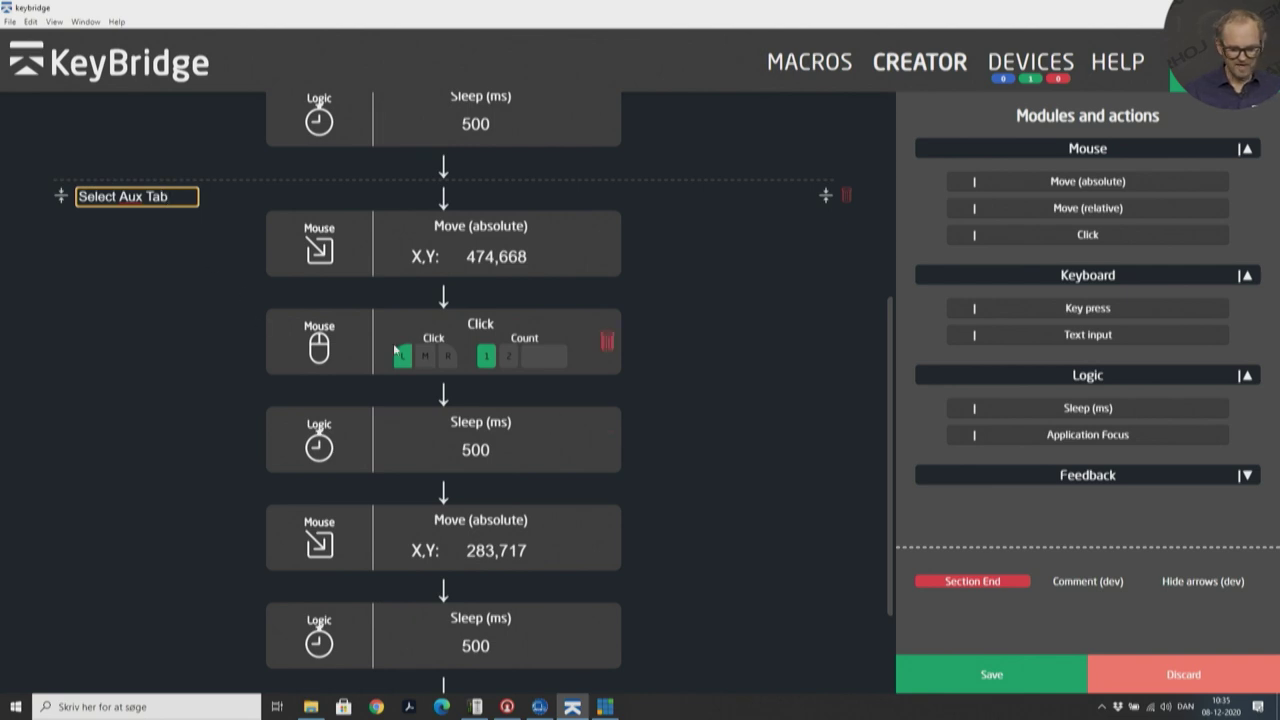
pyautogui.moveTo(972, 581); pyautogui.dragTo(422, 484)
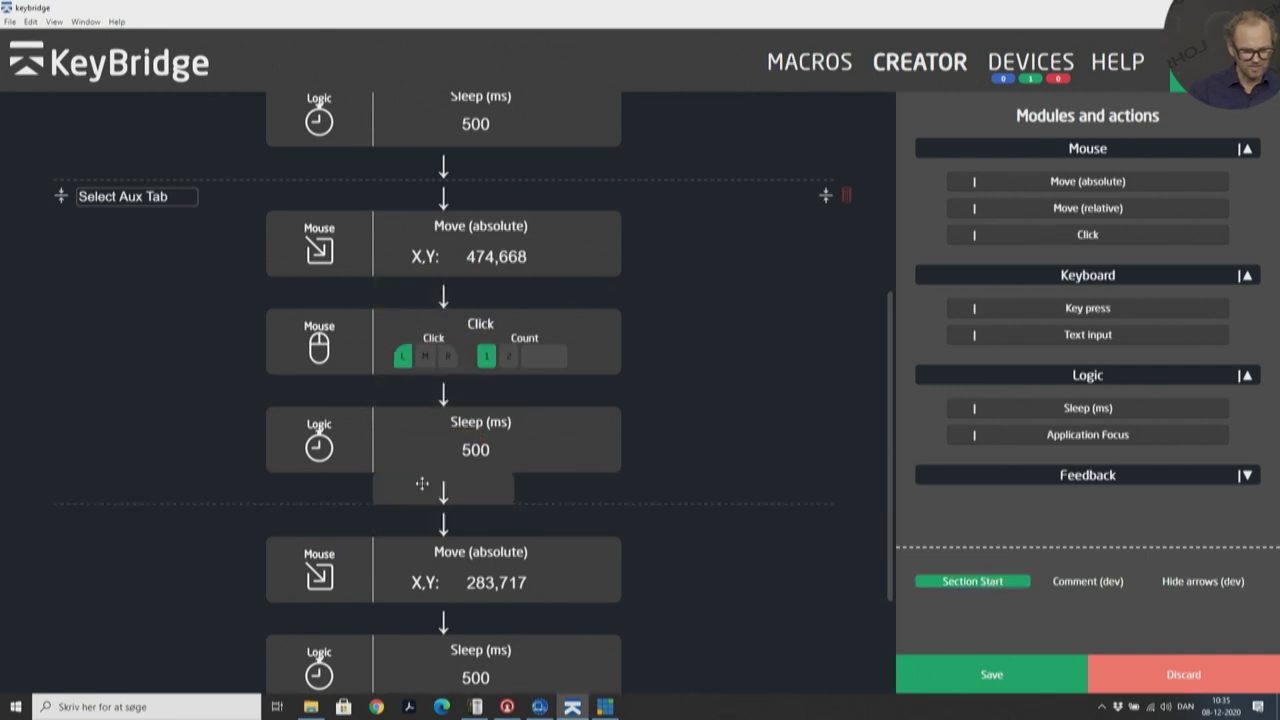
pyautogui.scroll(-3, 205, 586)
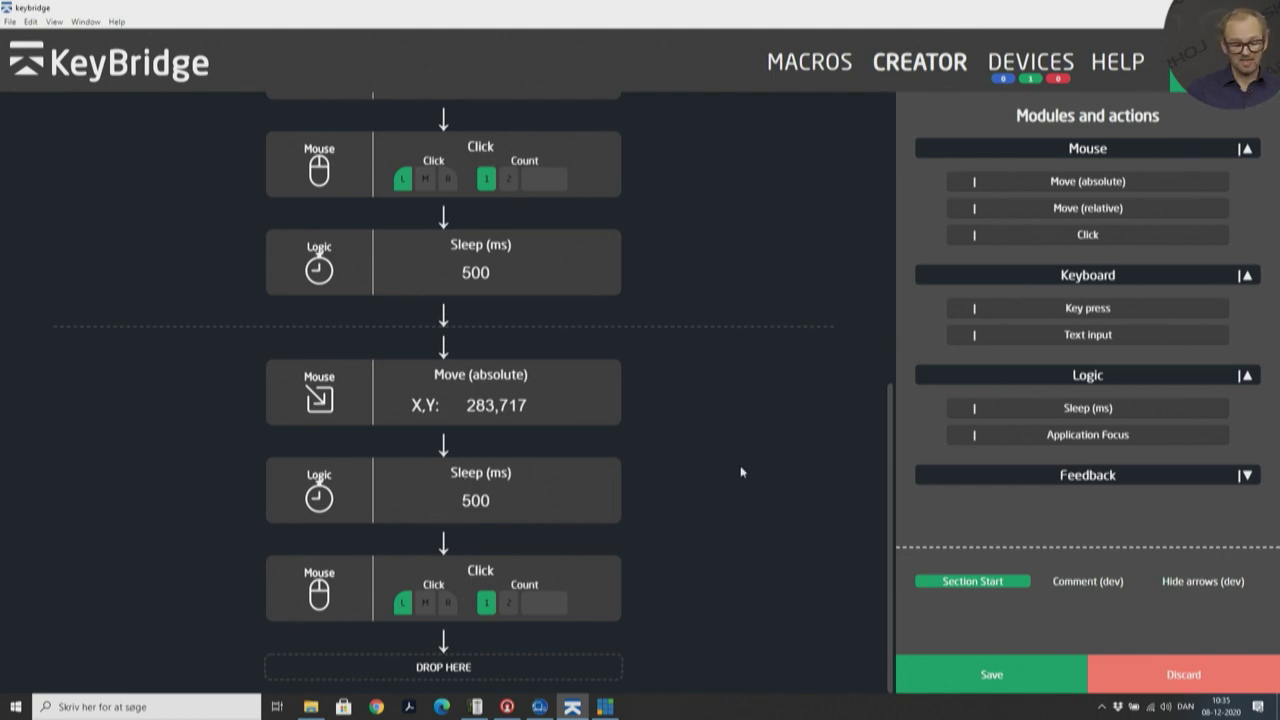
pyautogui.scroll(3, 741, 471)
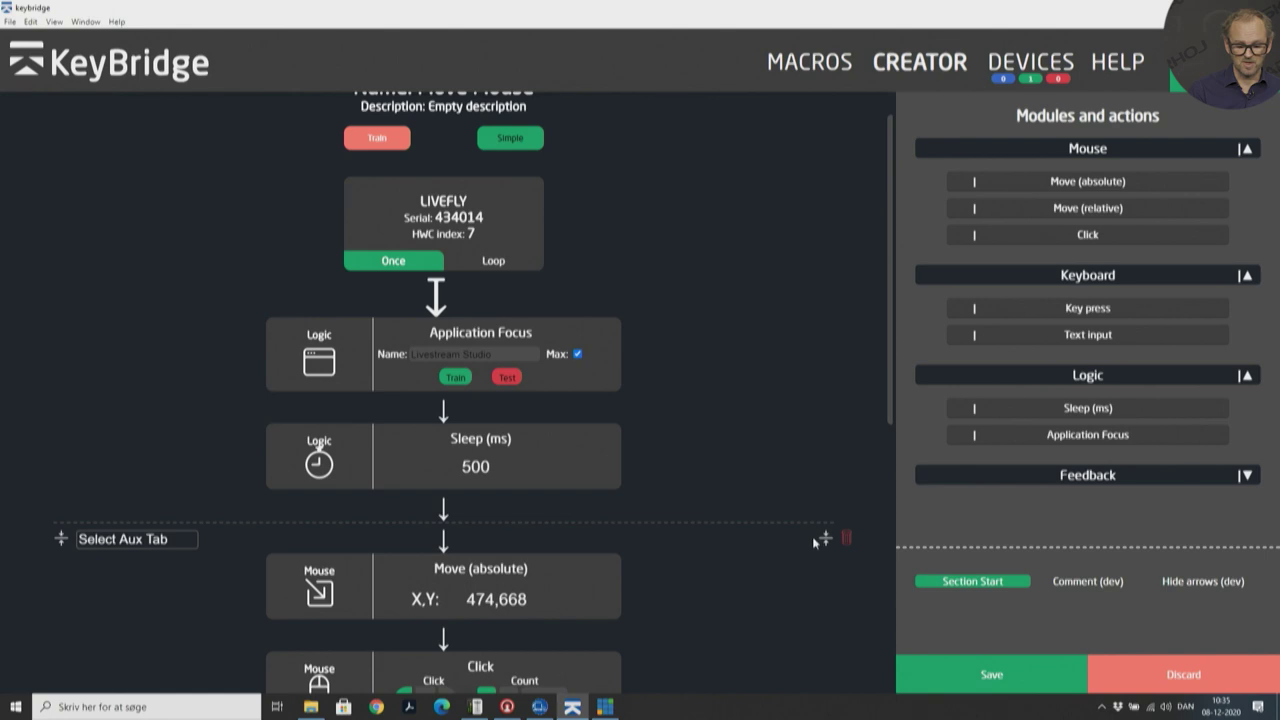
# Collapse Select Aux Tab, group the remaining steps into a Click Source 1 section, and collapse it.
pyautogui.click(824, 539)
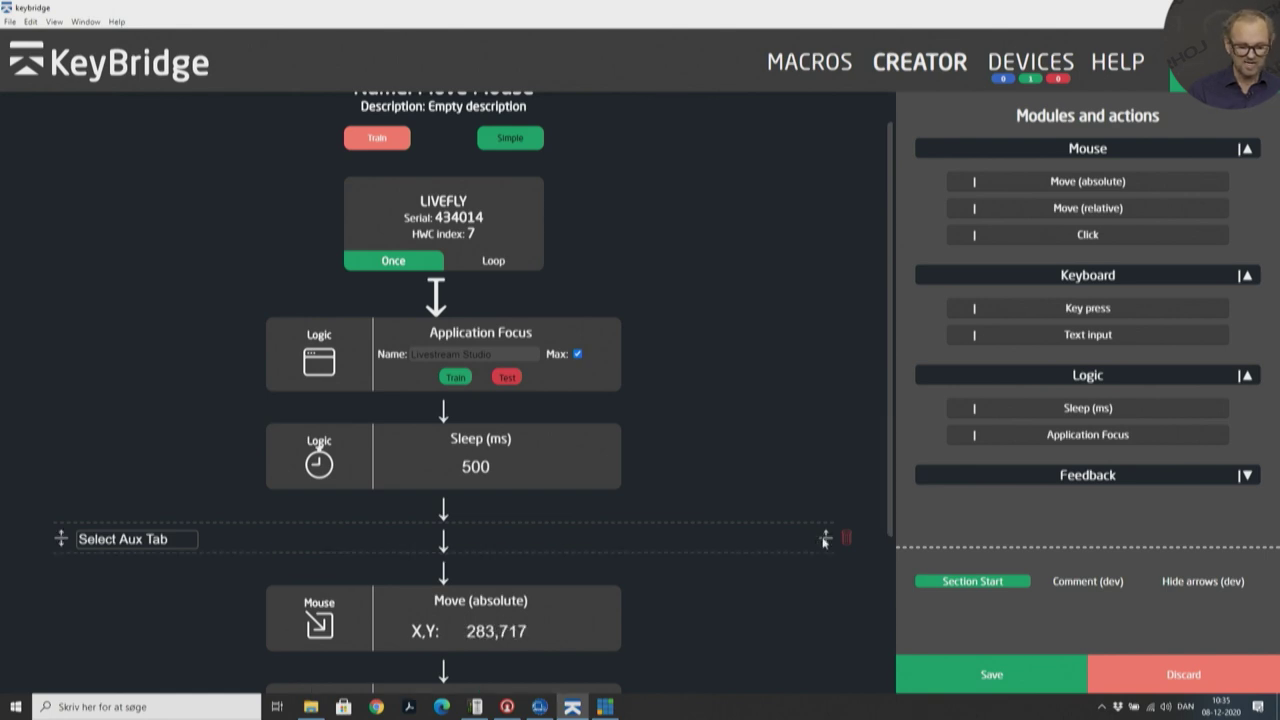
pyautogui.scroll(-3, 824, 541)
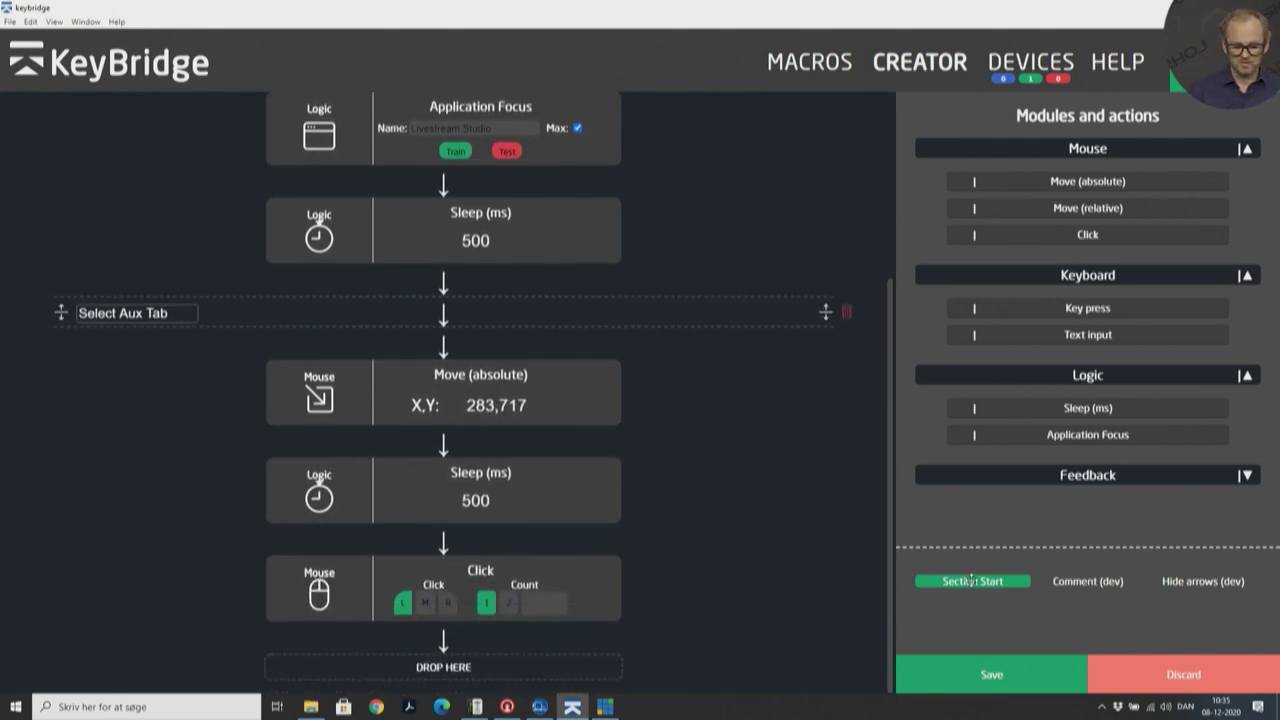
pyautogui.moveTo(972, 581); pyautogui.dragTo(450, 348)
pyautogui.click(640, 437)
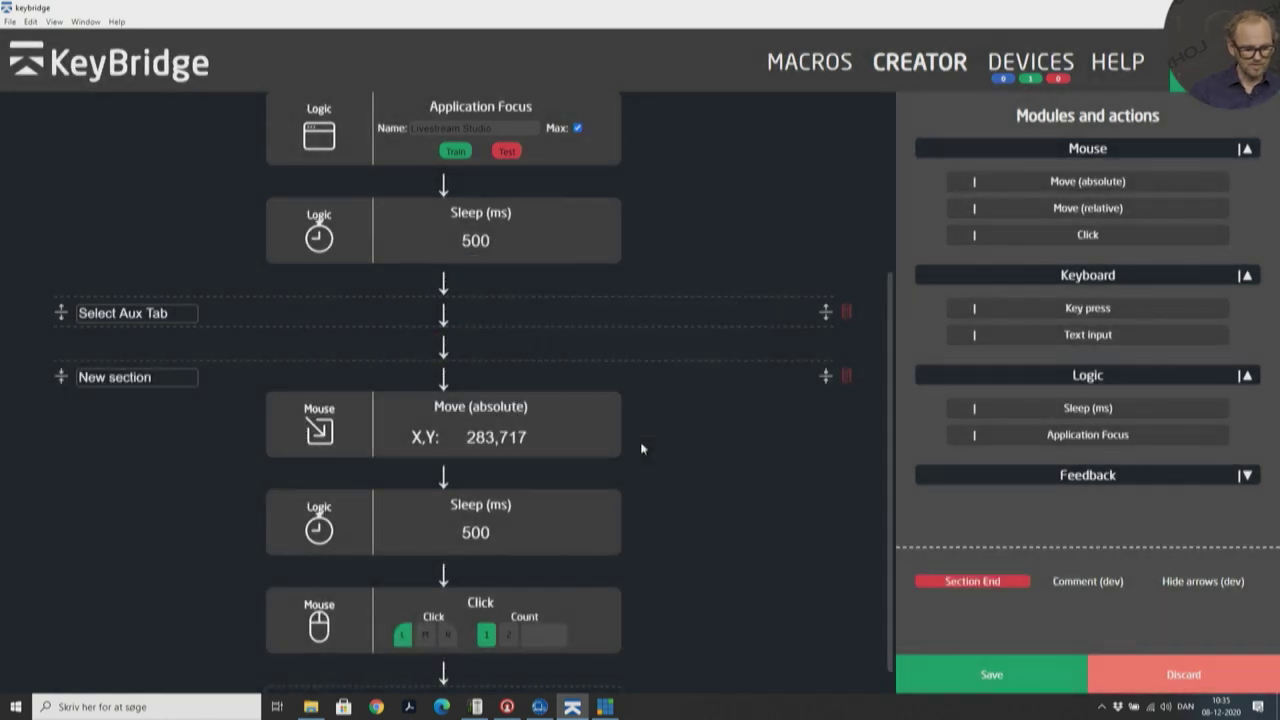
pyautogui.doubleClick(175, 377)
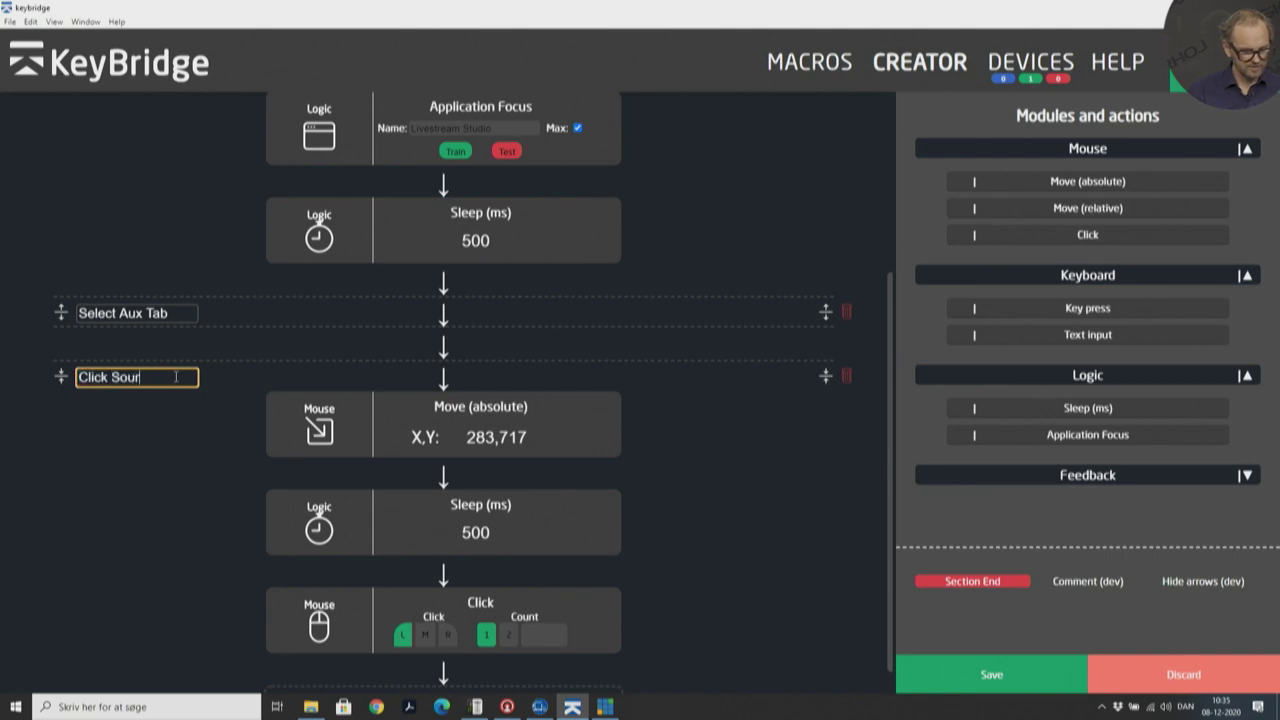
pyautogui.click(697, 549)
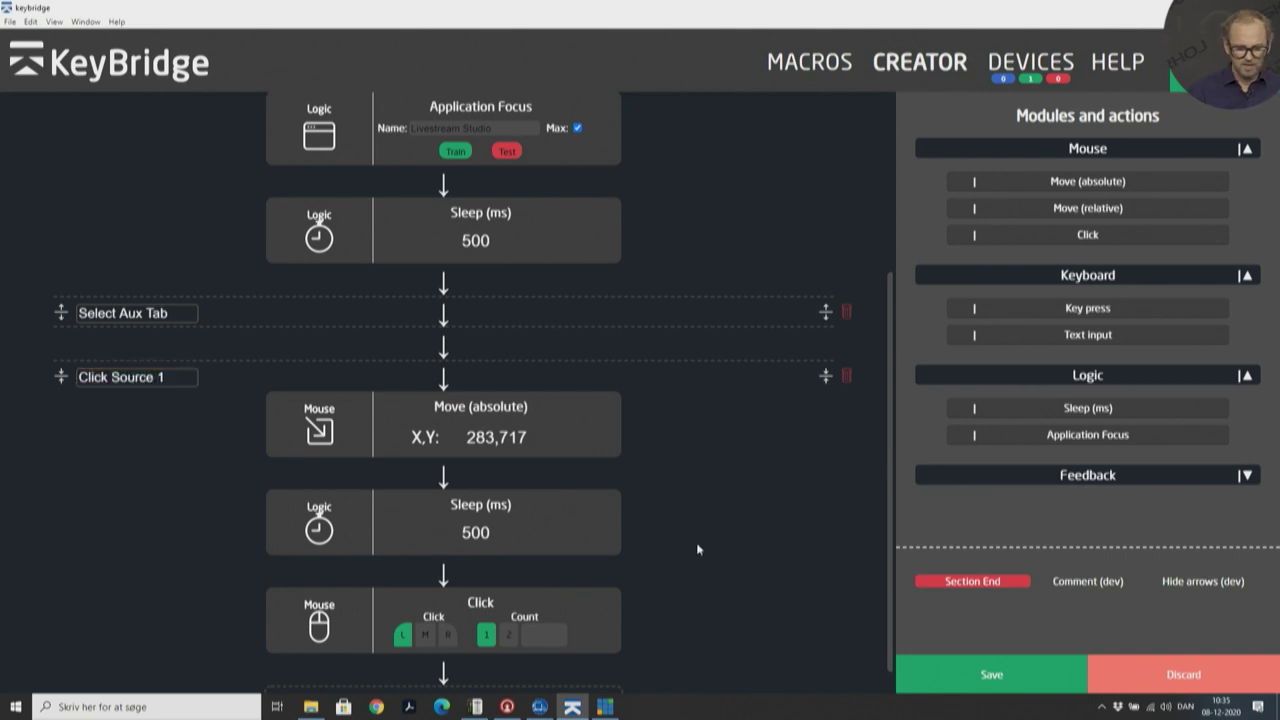
pyautogui.moveTo(993, 581); pyautogui.dragTo(460, 636)
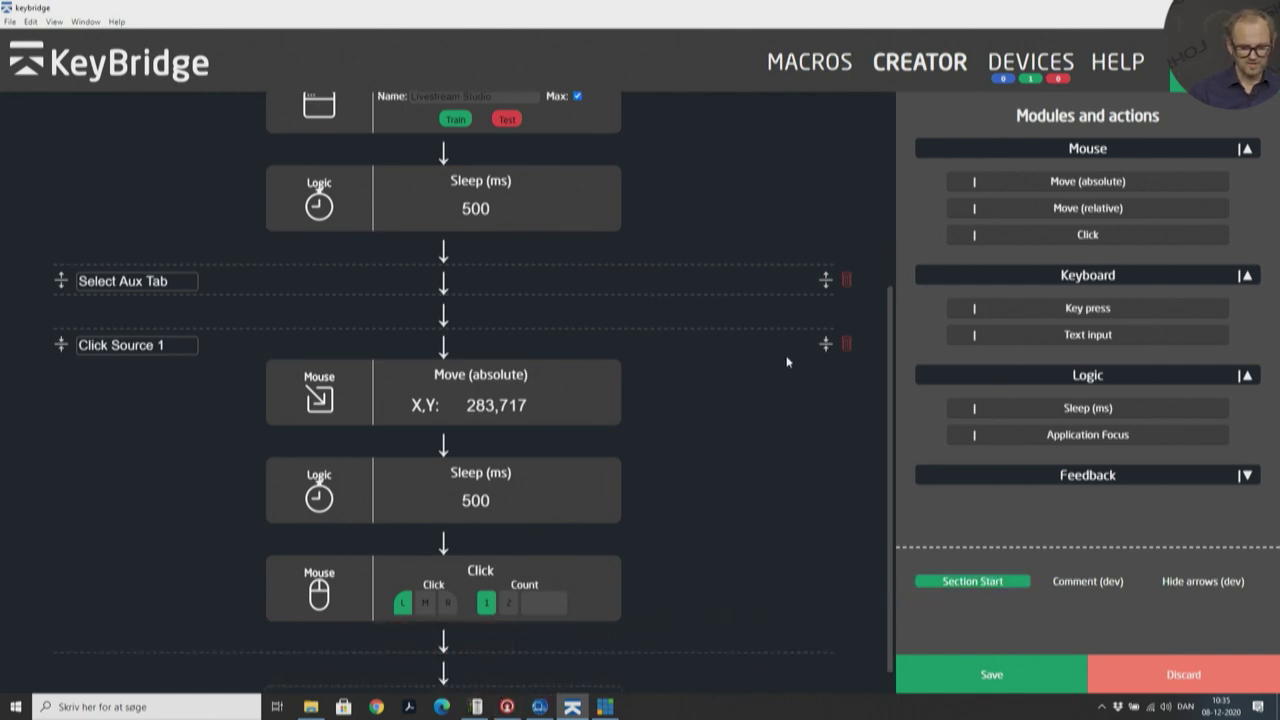
pyautogui.click(826, 344)
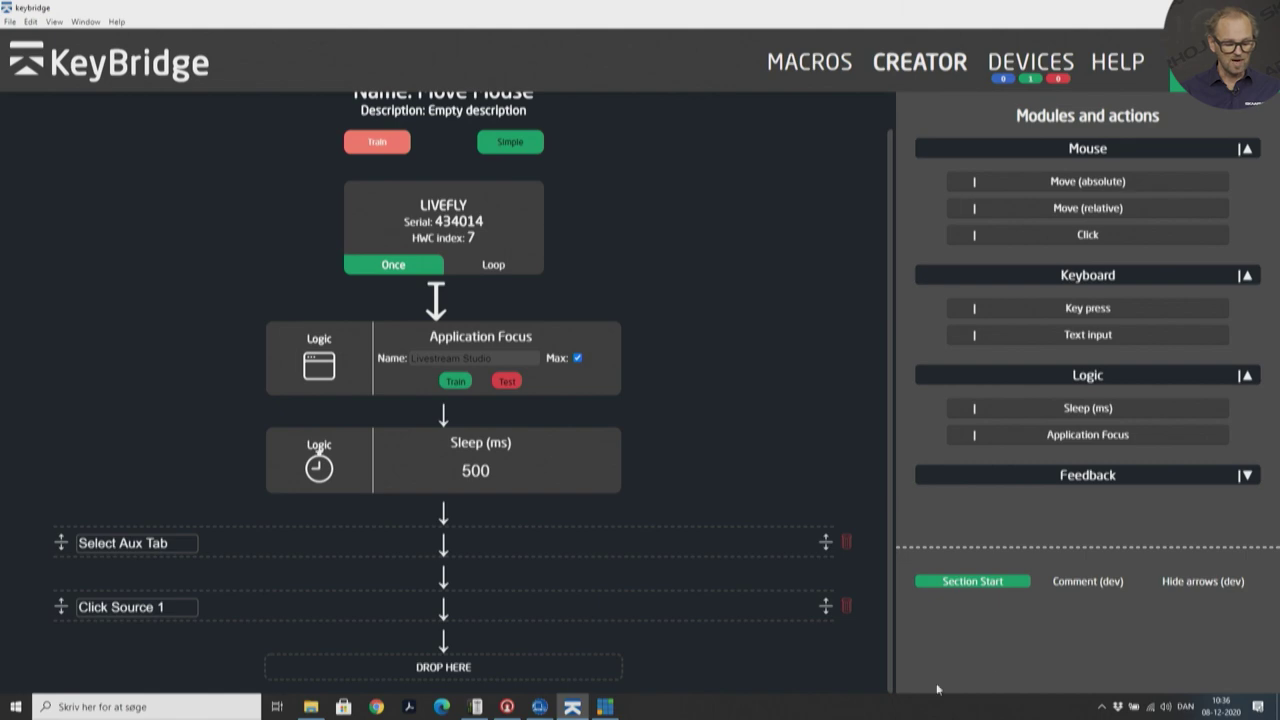
pyautogui.click(605, 708)
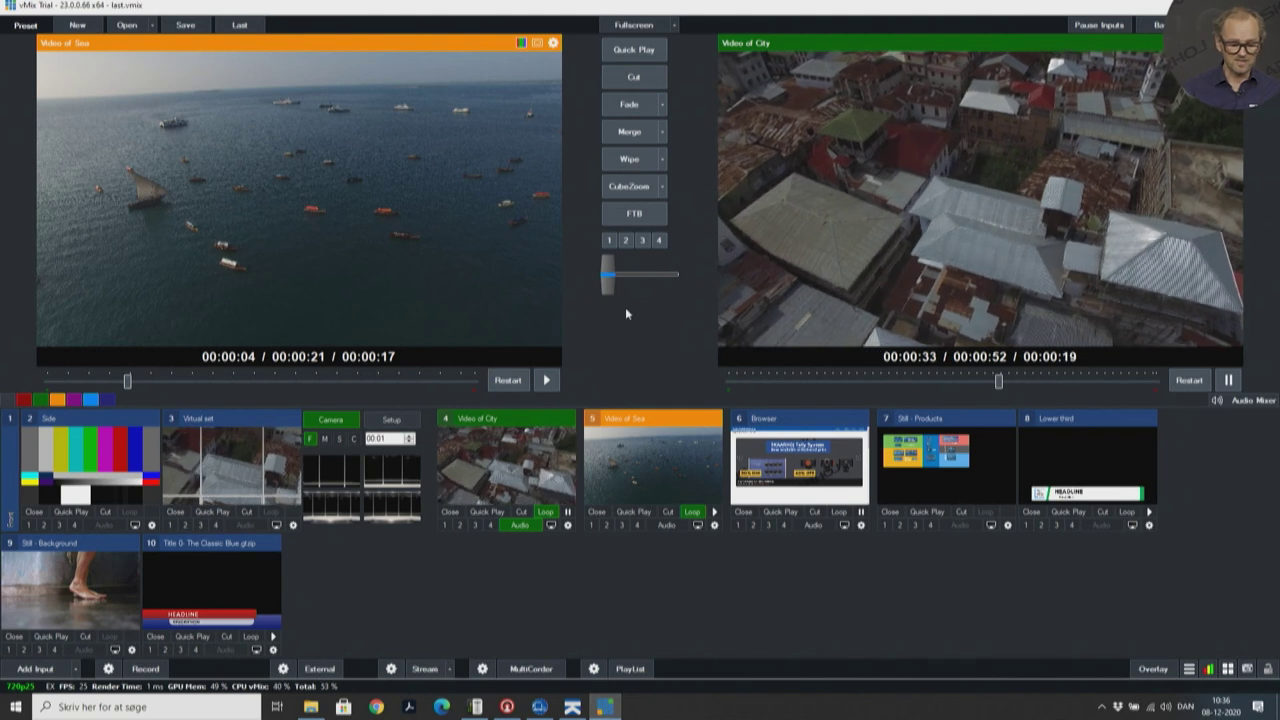
pyautogui.click(609, 241)
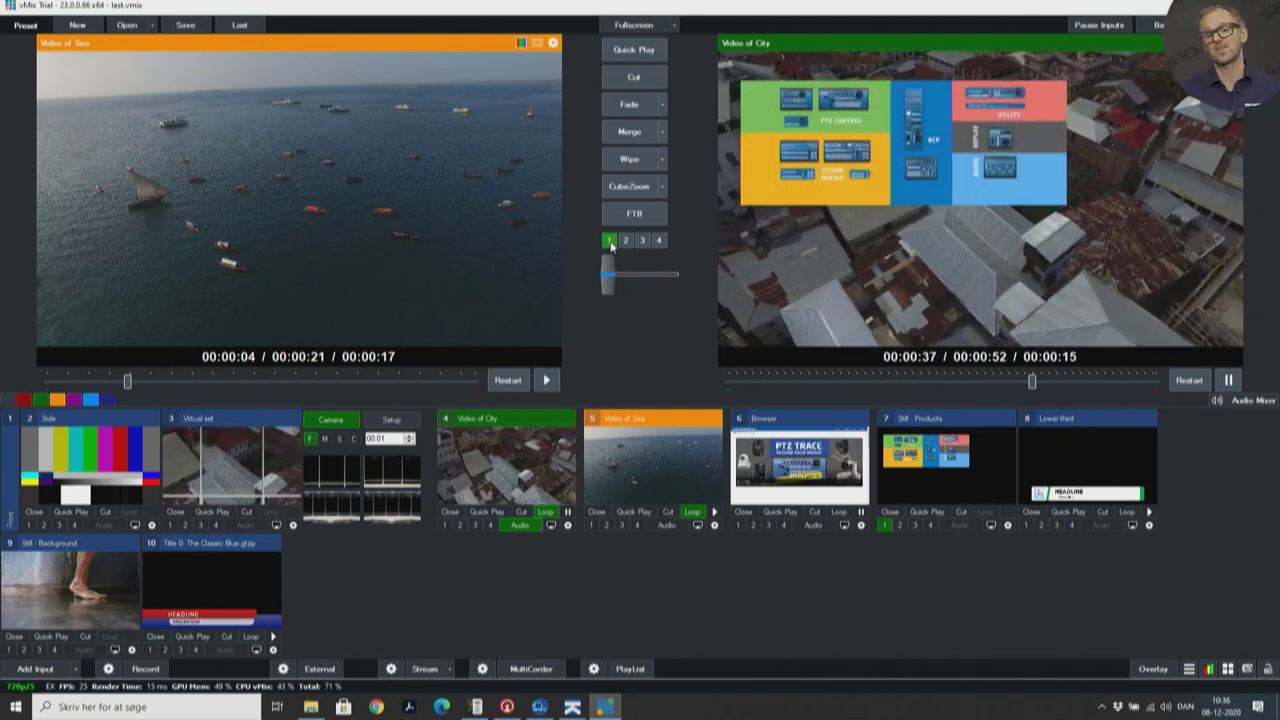
pyautogui.click(609, 241)
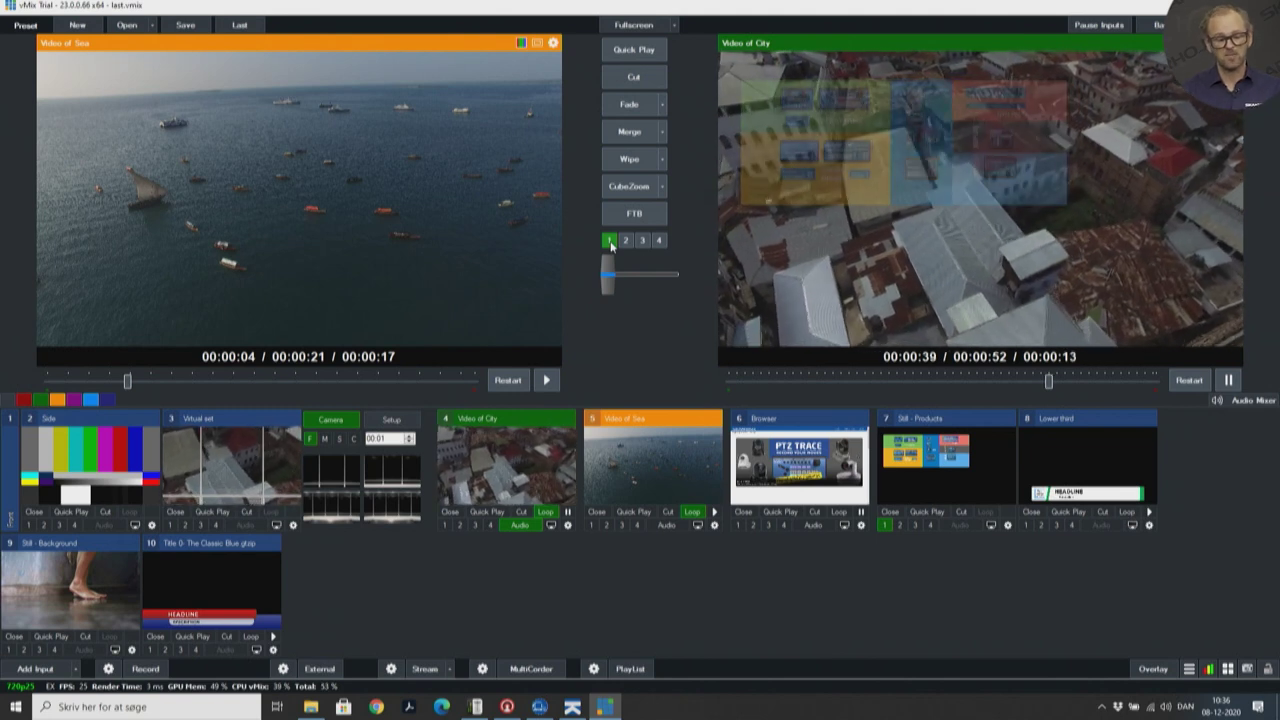
pyautogui.click(623, 241)
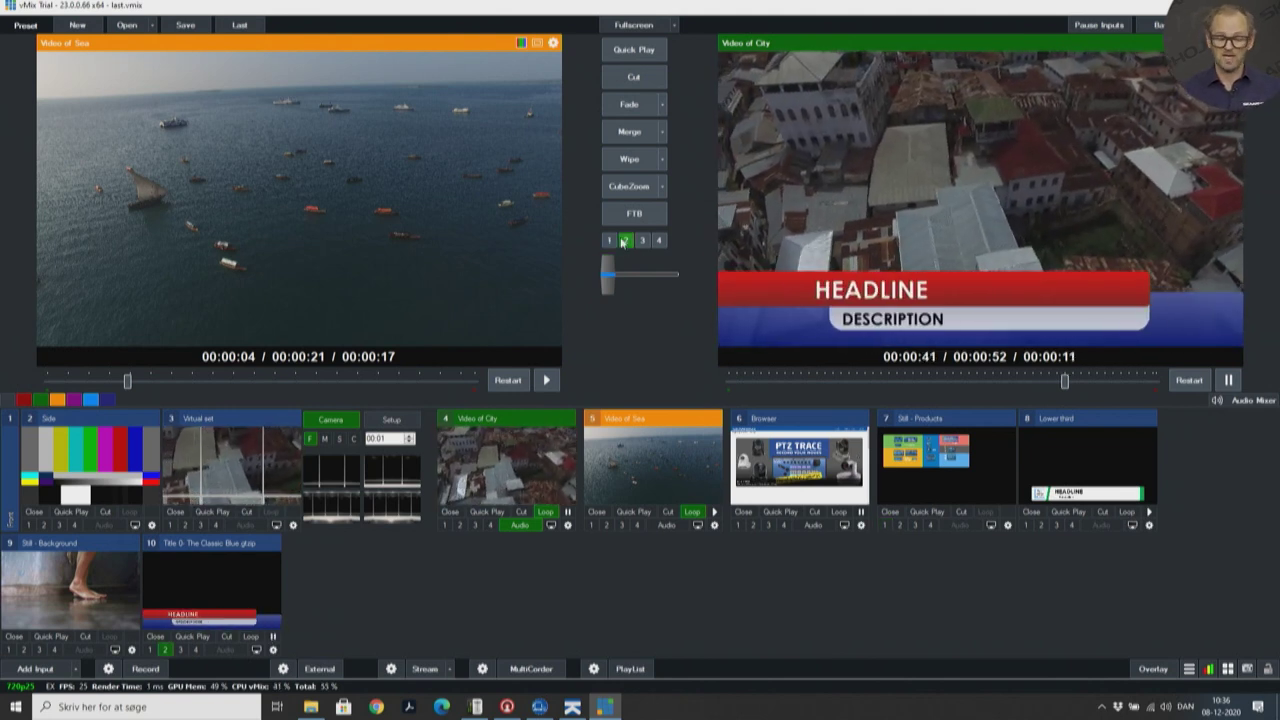
pyautogui.click(623, 241)
pyautogui.hotkey('alt', 'Tab')
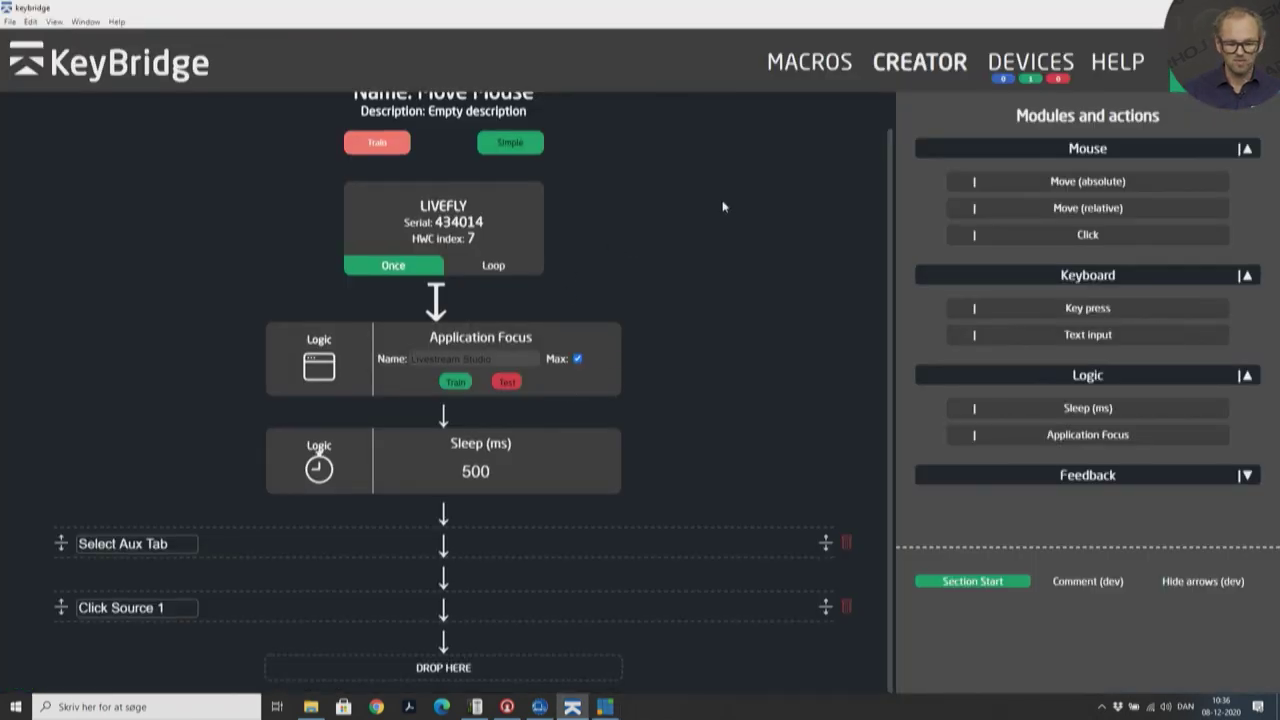
pyautogui.scroll(1, 725, 208)
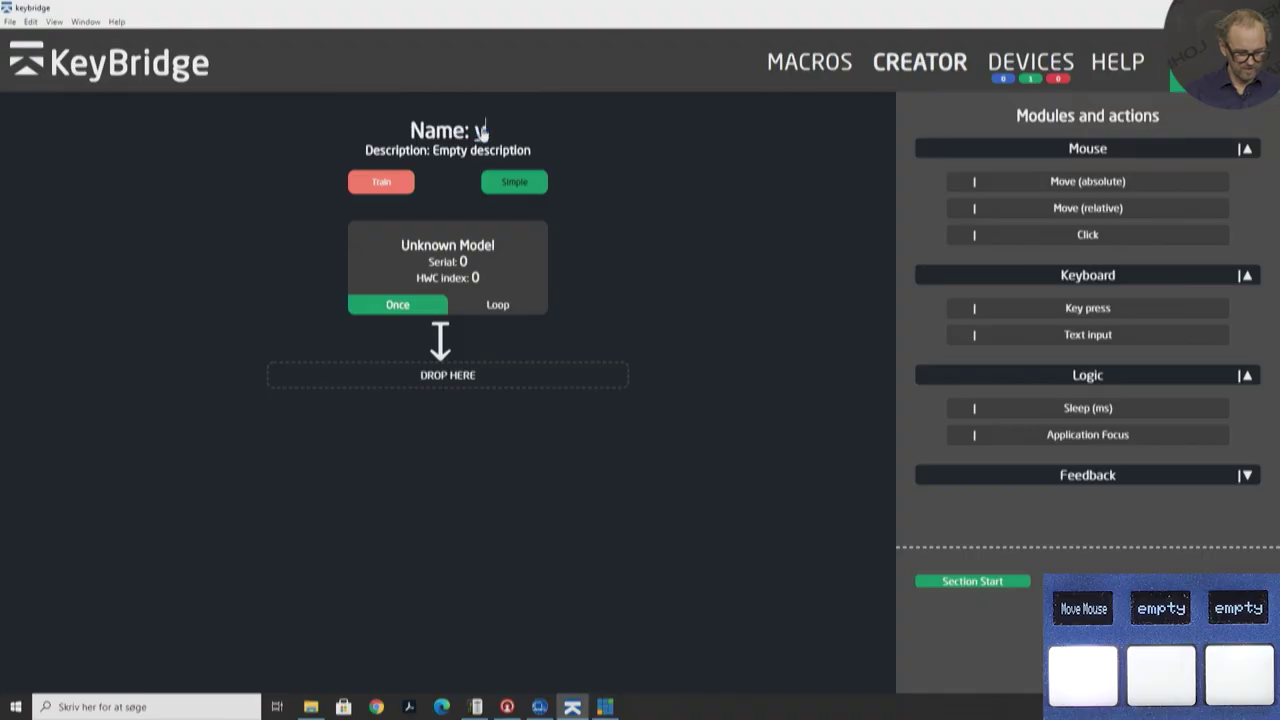
# Name the macro vMix OL1 and start training its controller button trigger.
pyautogui.write('vMix')
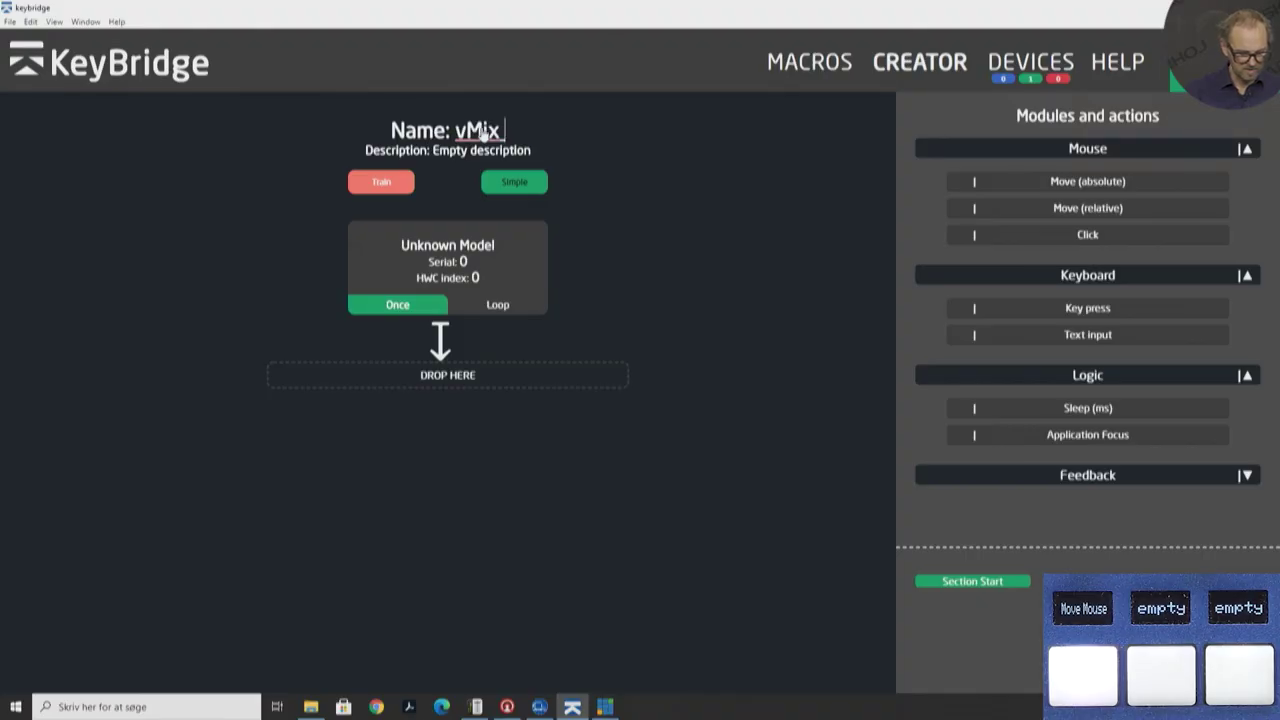
pyautogui.write(' OL1')
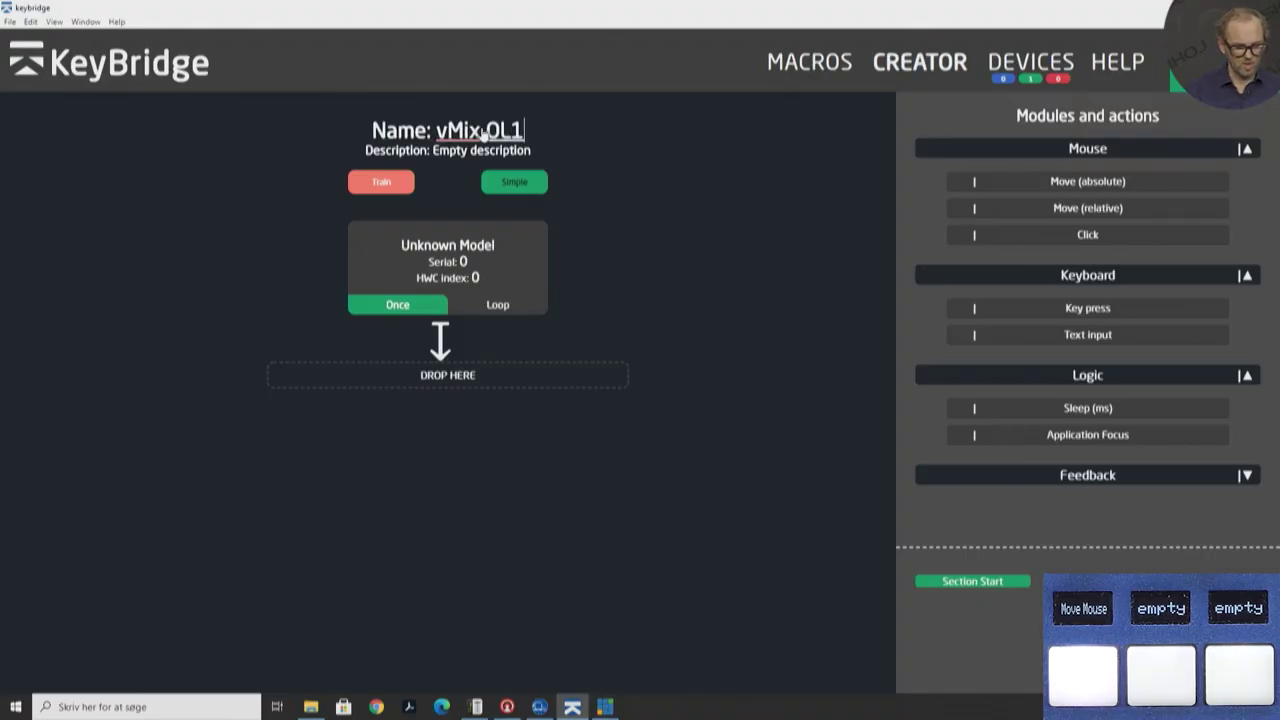
pyautogui.click(383, 186)
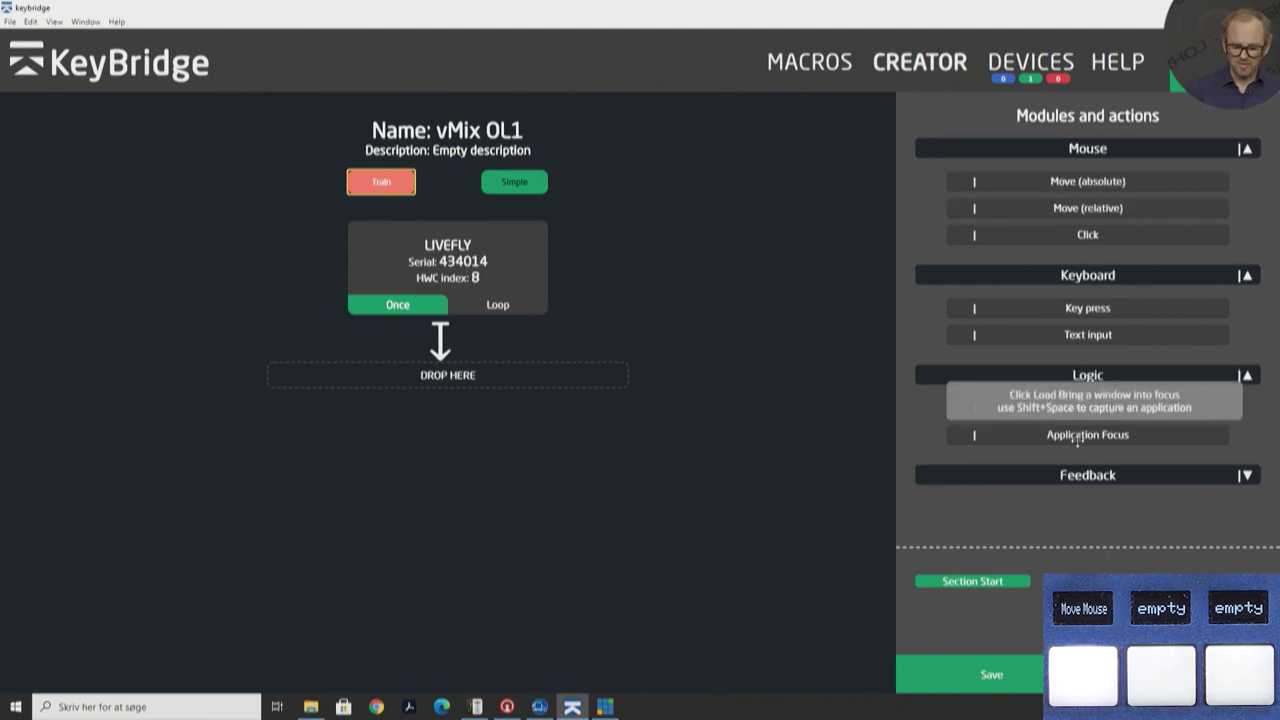
# Add Application Focus, Move (absolute) and Click steps to the vMix OL1 flow.
pyautogui.moveTo(1069, 435); pyautogui.dragTo(551, 379)
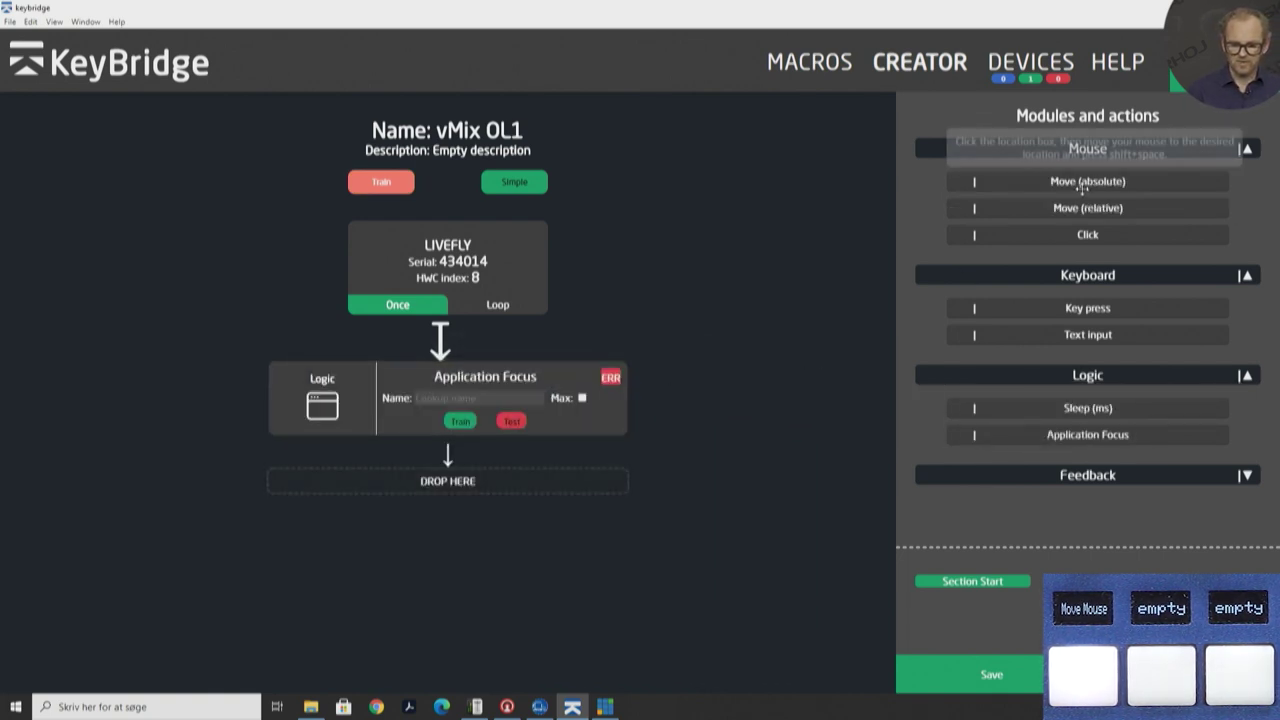
pyautogui.moveTo(1086, 182); pyautogui.dragTo(488, 488)
pyautogui.moveTo(1062, 234); pyautogui.dragTo(443, 583)
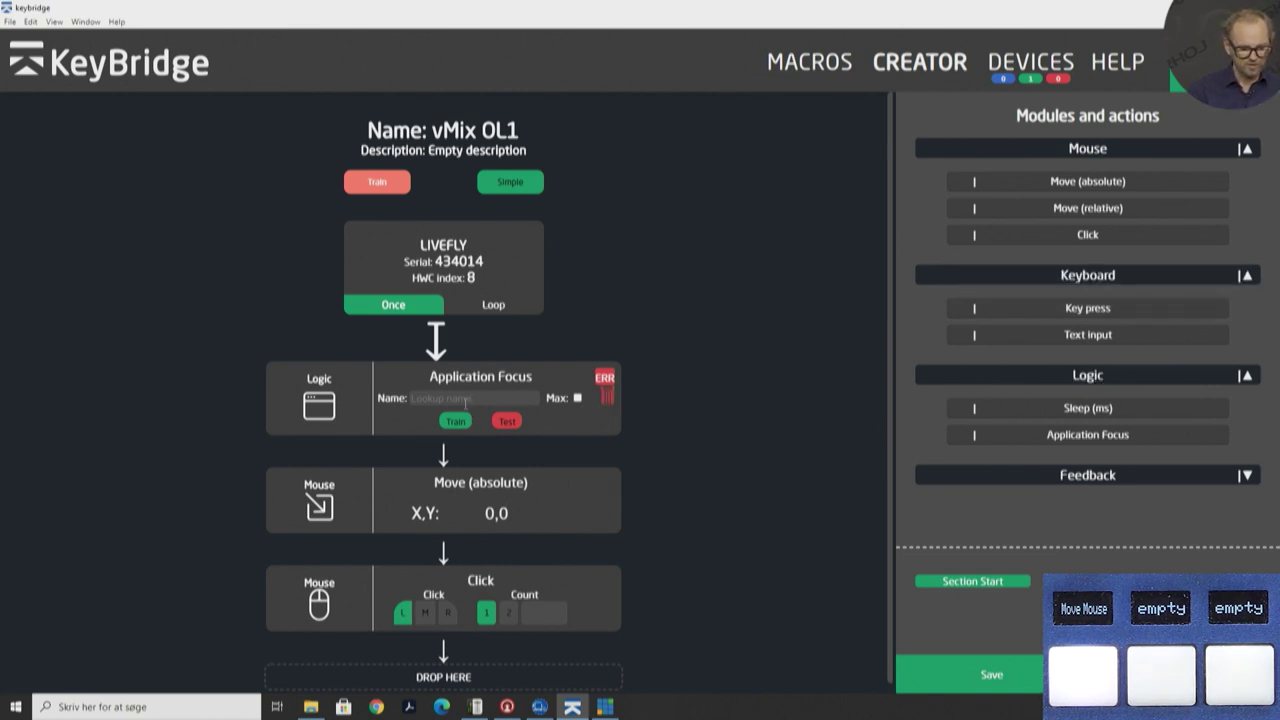
# Target the vMix window and position 911,362, then save the macro.
pyautogui.hotkey('alt', 'Tab')
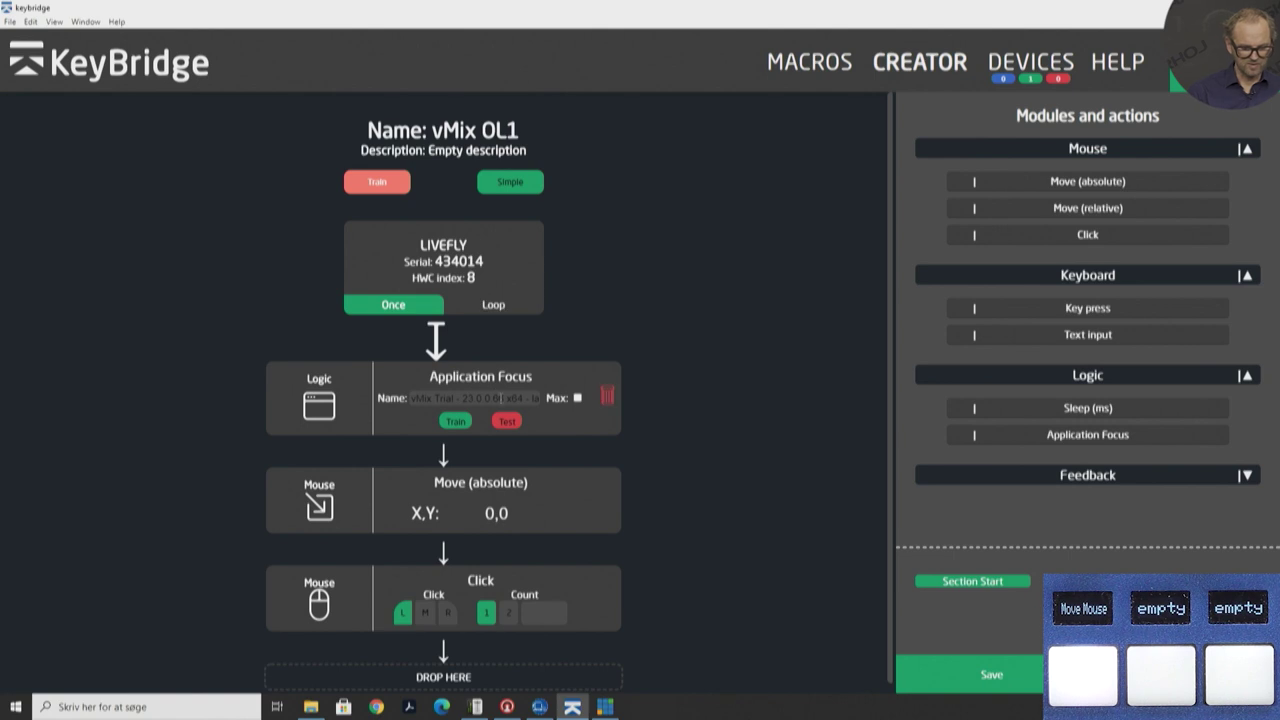
pyautogui.click(508, 421)
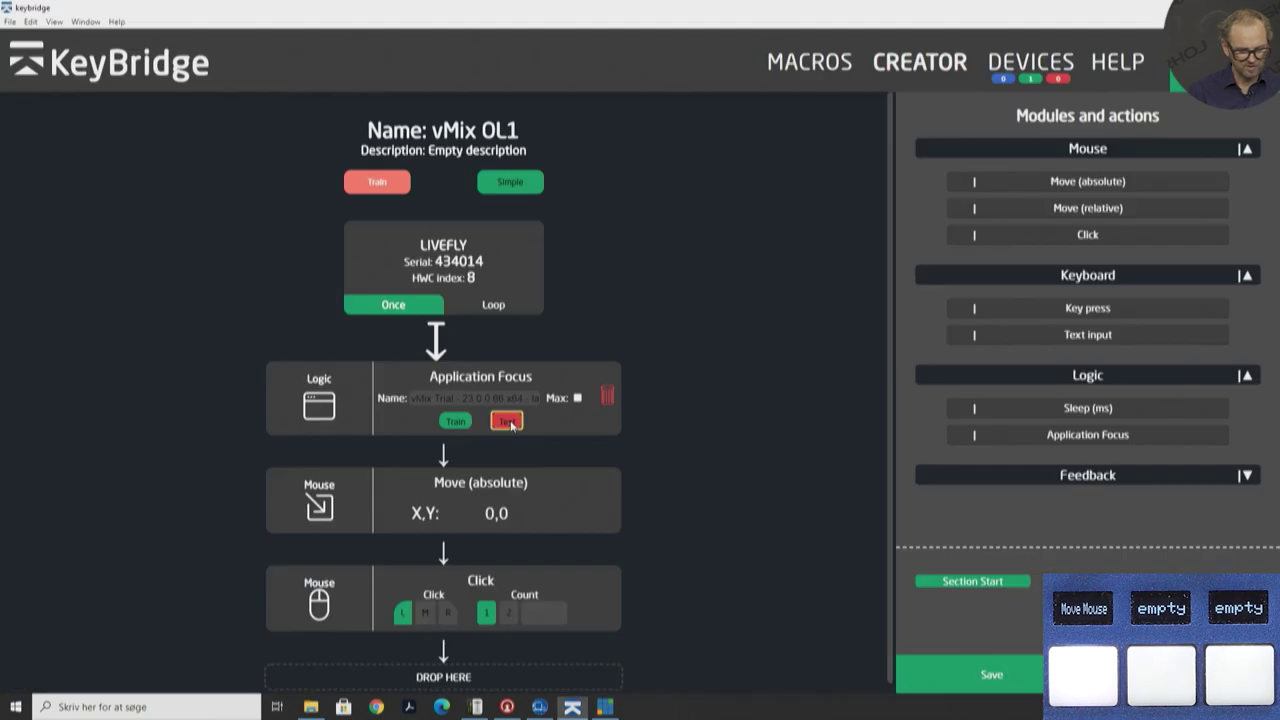
pyautogui.click(497, 513)
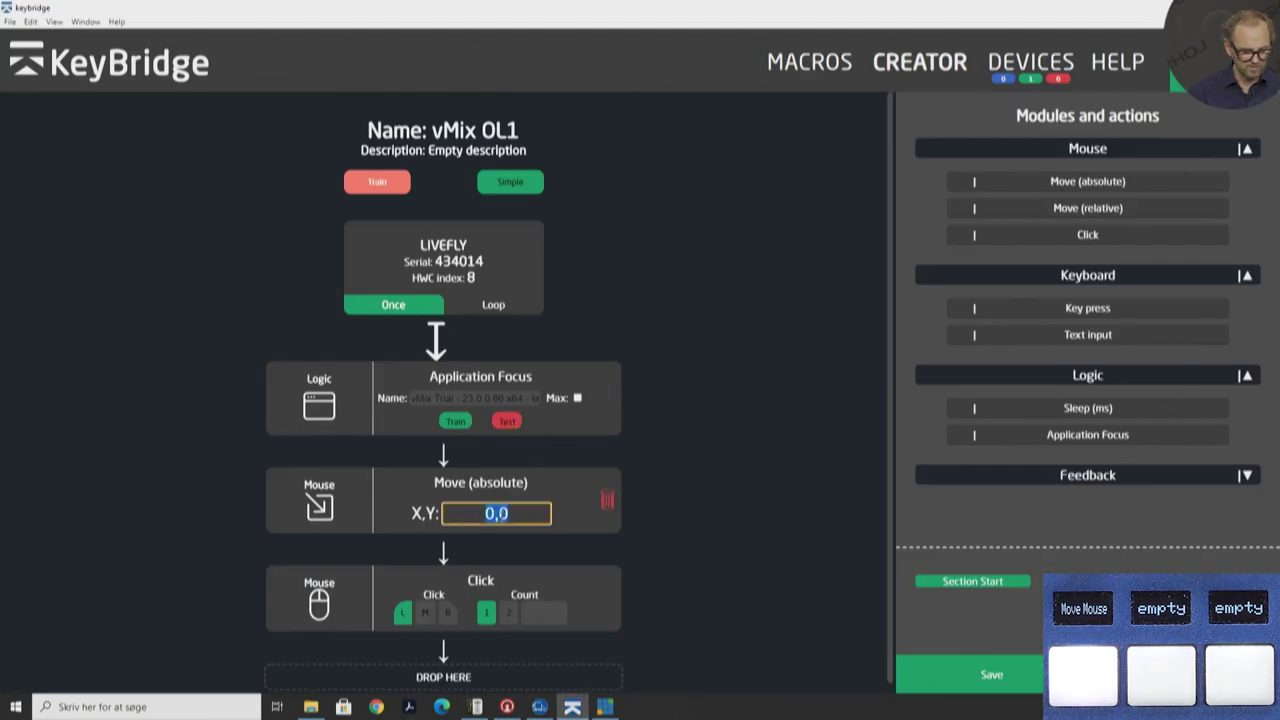
pyautogui.hotkey('alt', 'Tab')
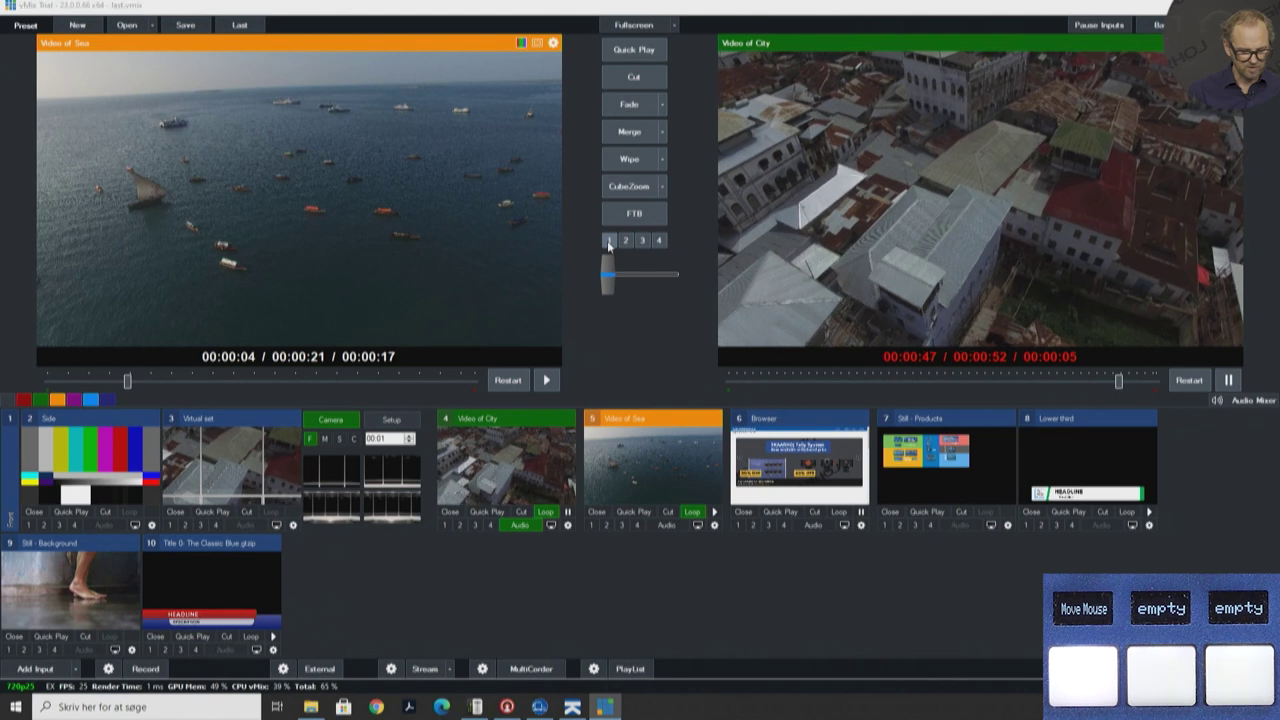
pyautogui.hotkey('alt', 'Tab')
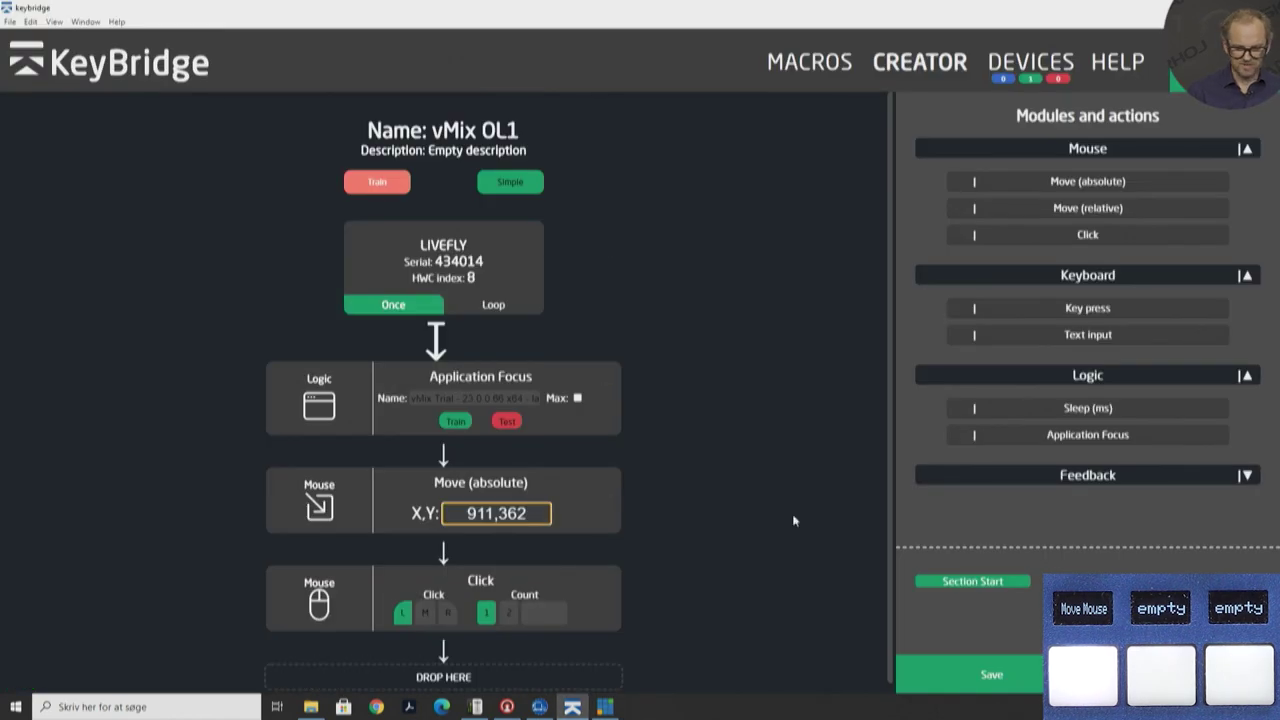
pyautogui.click(991, 675)
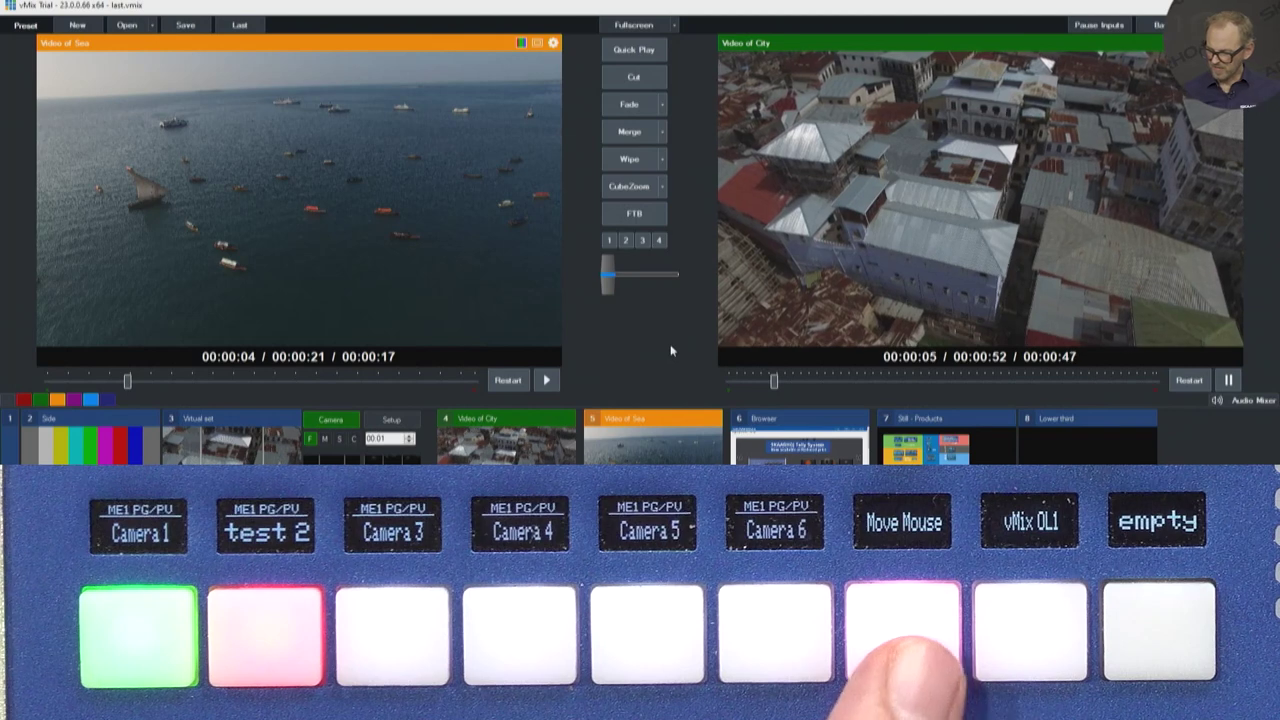
# Toggle the vMix Products overlay on and off with the OL1 key, then return to KeyBridge.
pyautogui.click(608, 242)
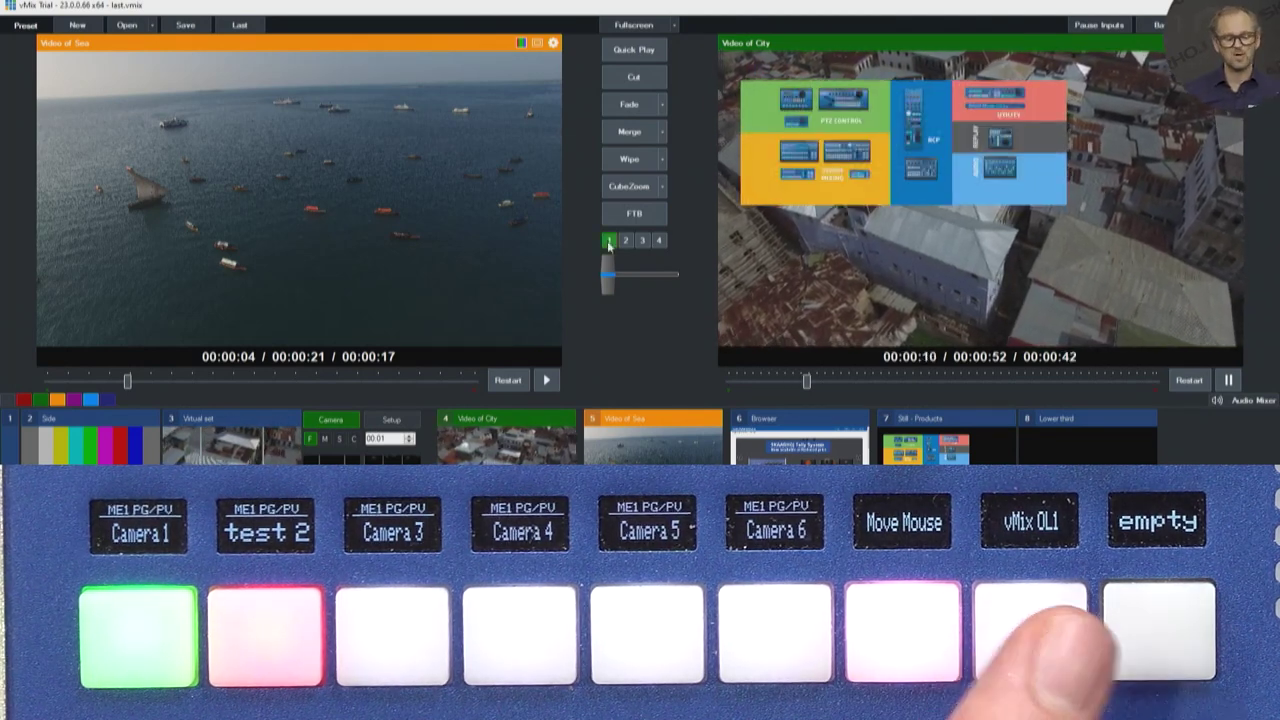
pyautogui.click(608, 242)
pyautogui.click(608, 242)
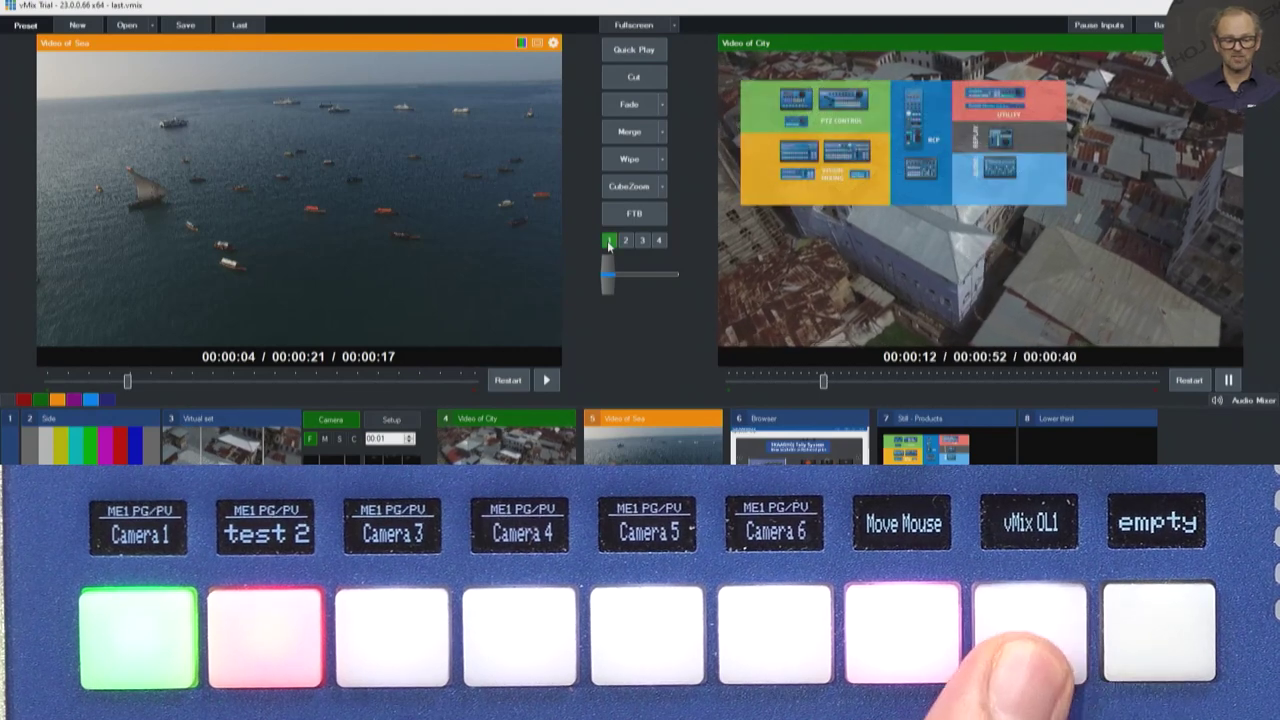
pyautogui.click(608, 242)
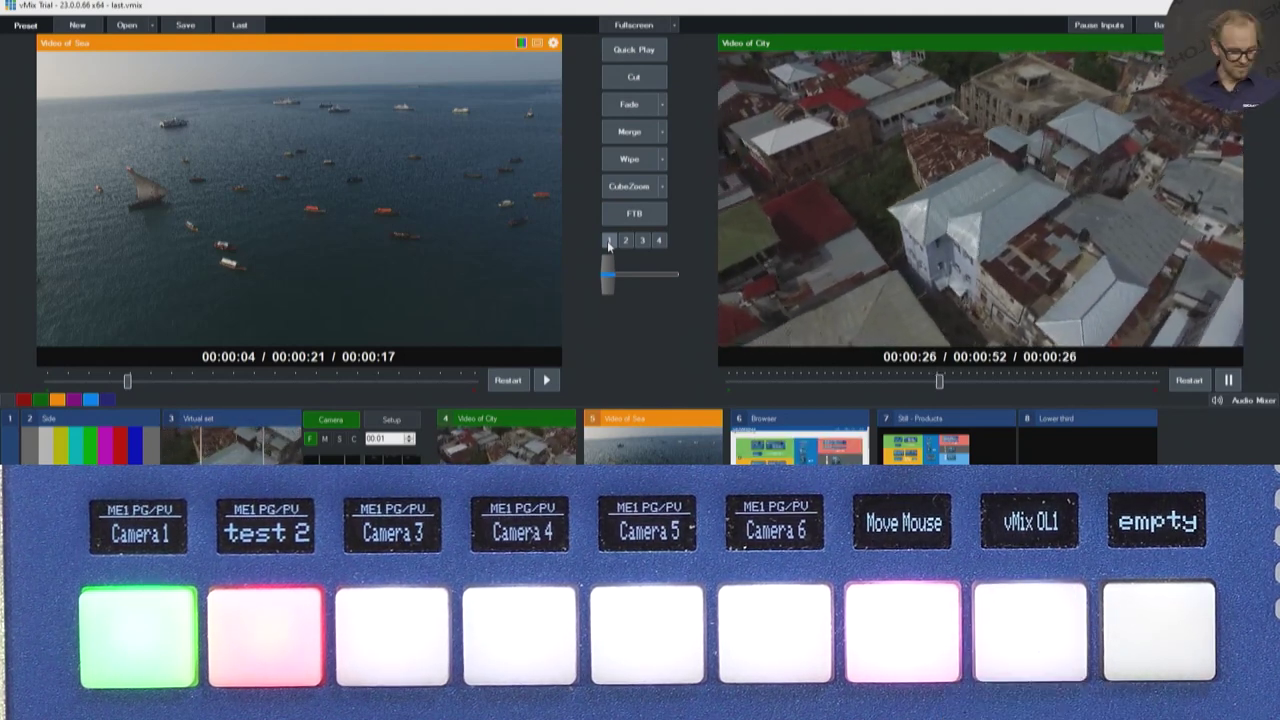
pyautogui.hotkey('alt', 'Tab')
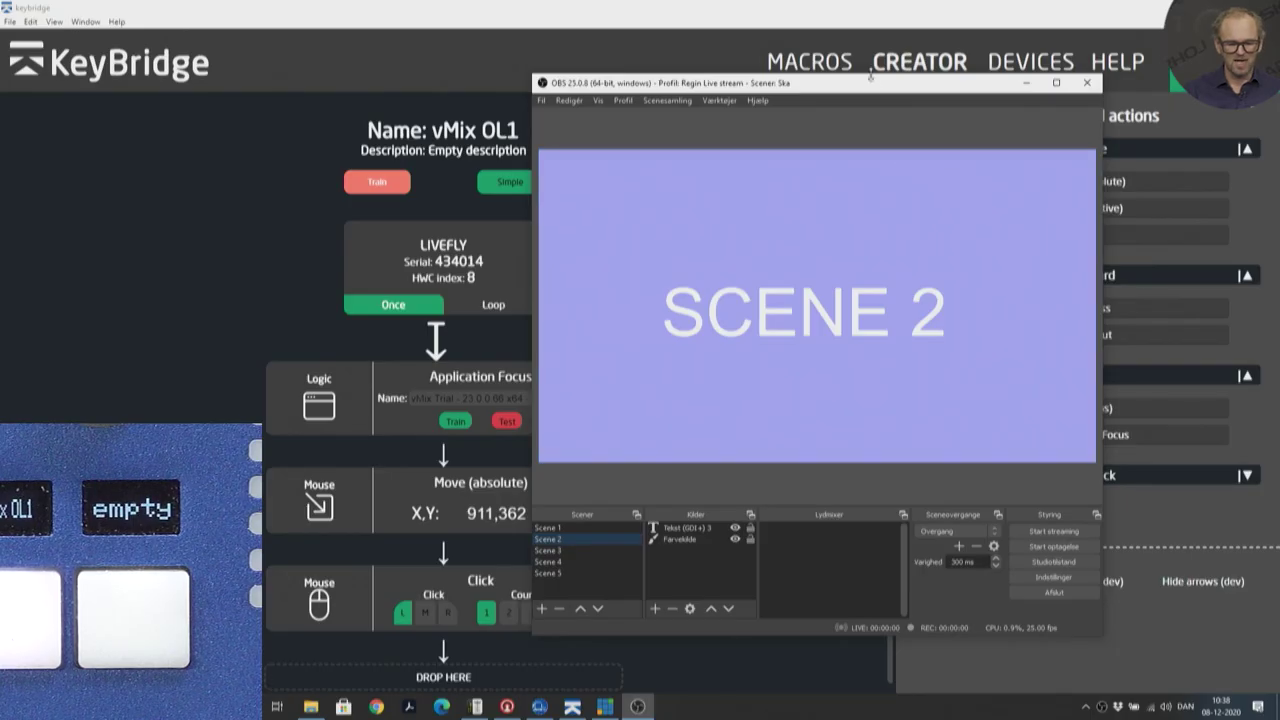
# Move the OBS Studio window up and close it.
pyautogui.moveTo(870, 87); pyautogui.dragTo(848, 38)
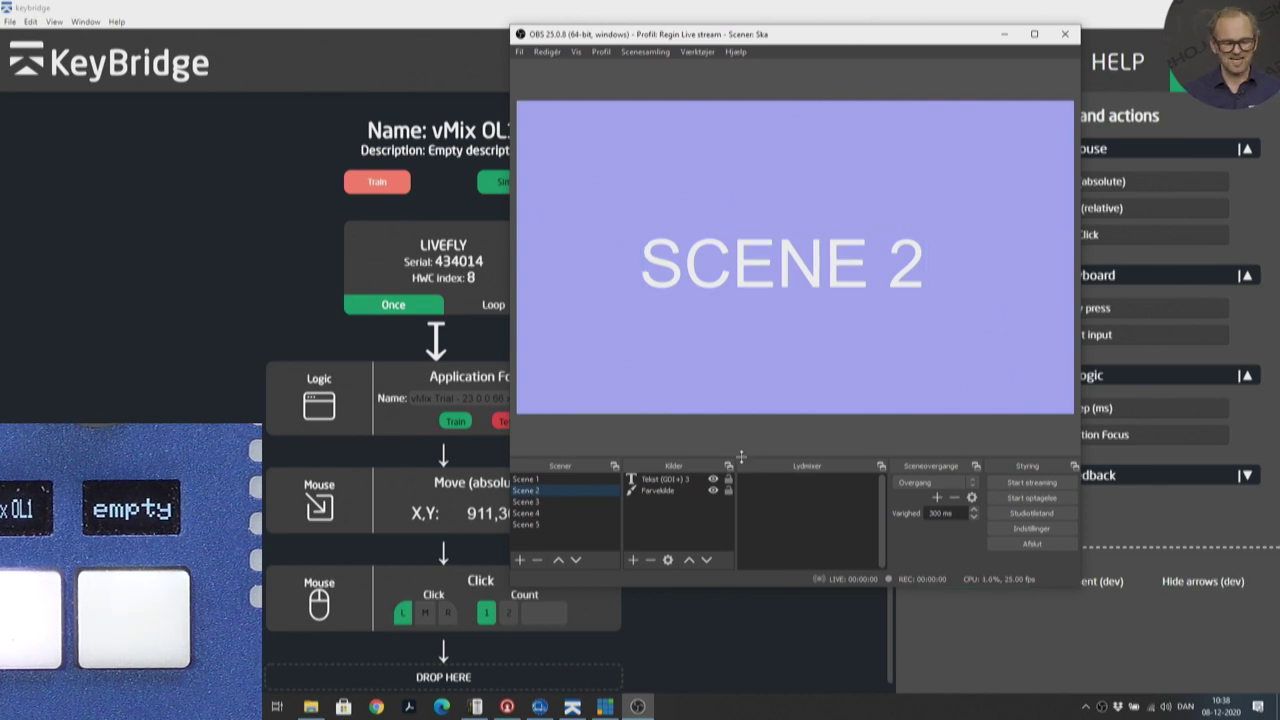
pyautogui.click(1067, 38)
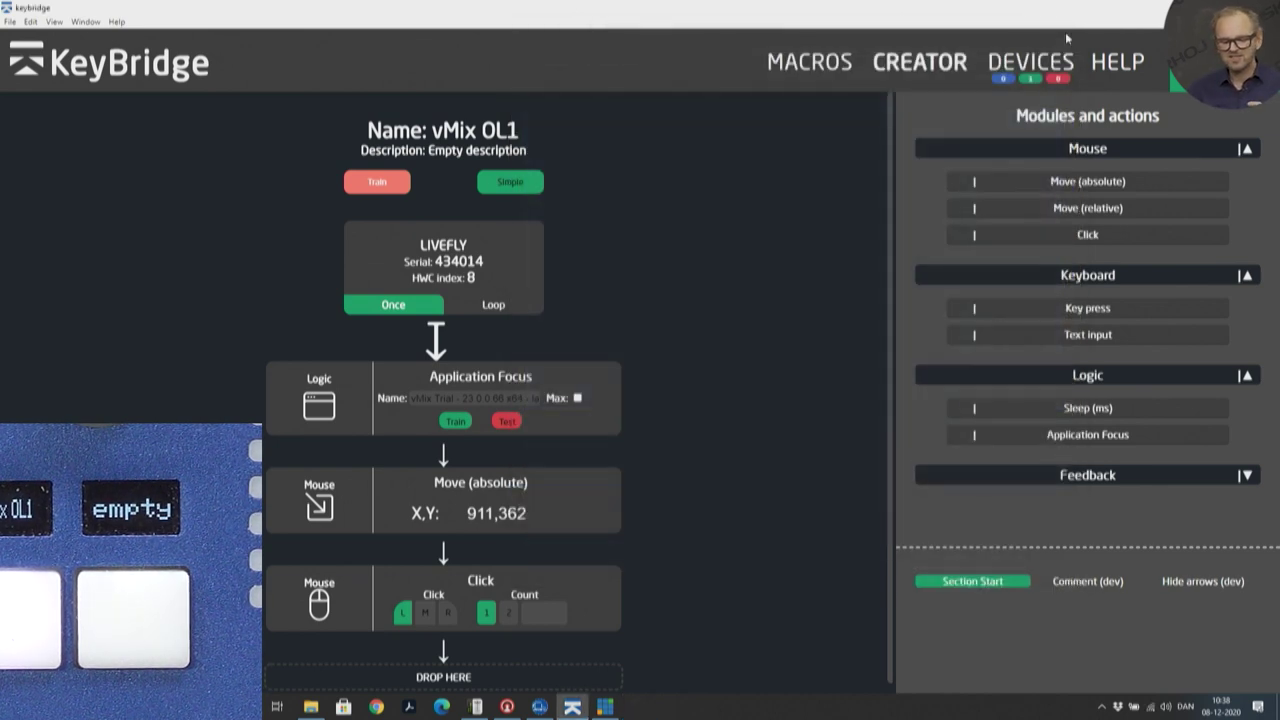
# Create a new empty macro from the Macro Overview page.
pyautogui.click(810, 64)
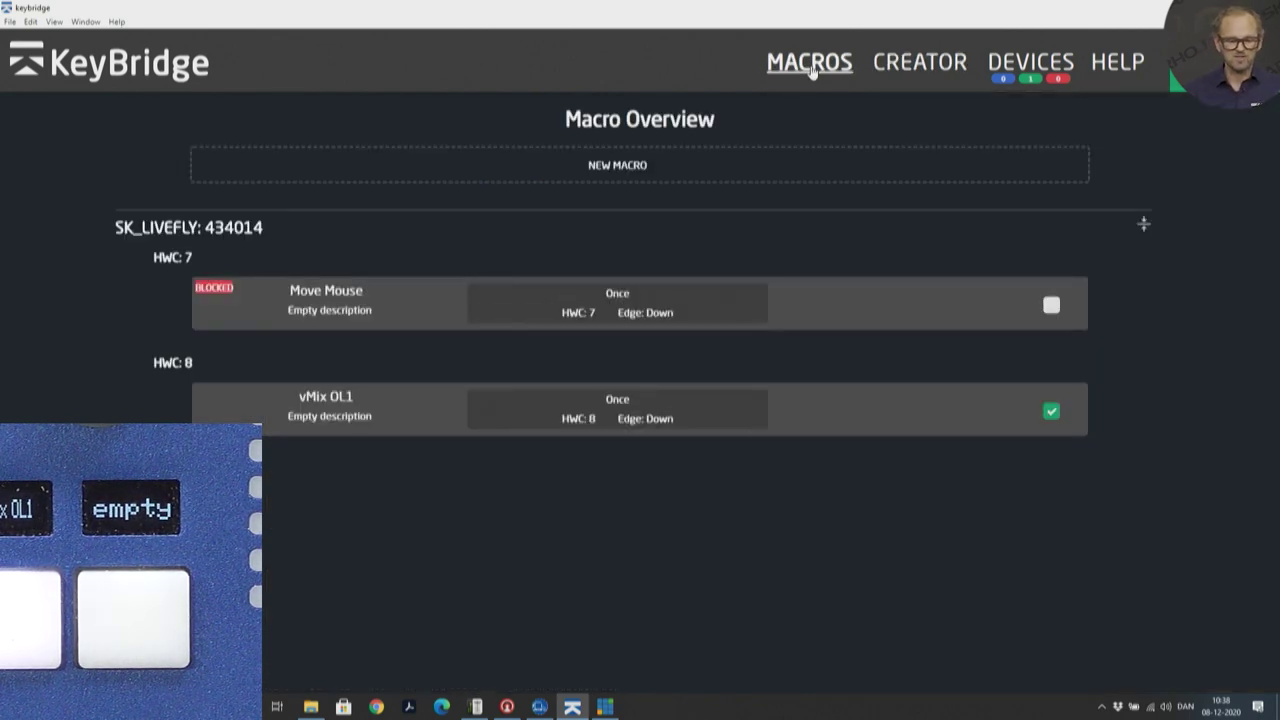
pyautogui.click(610, 171)
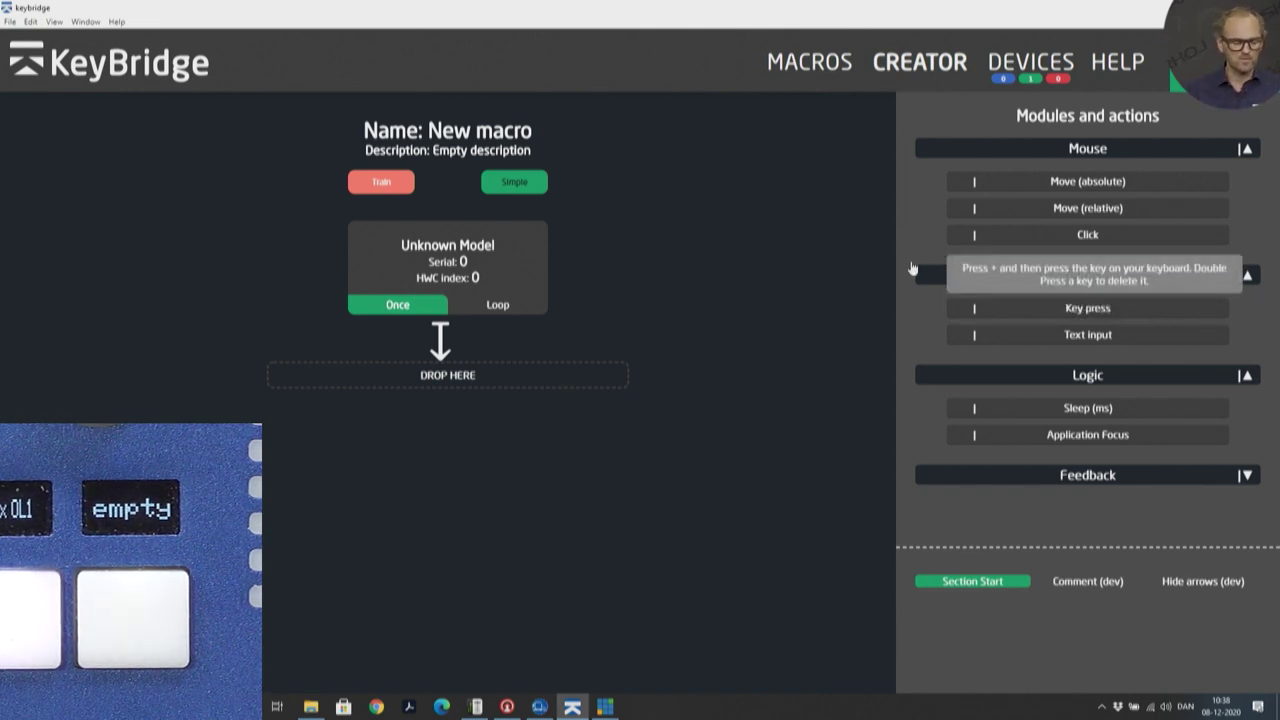
# Bind the trigger to LIVEFLY HWC index 9 on Edge Up, running Once.
pyautogui.click(397, 183)
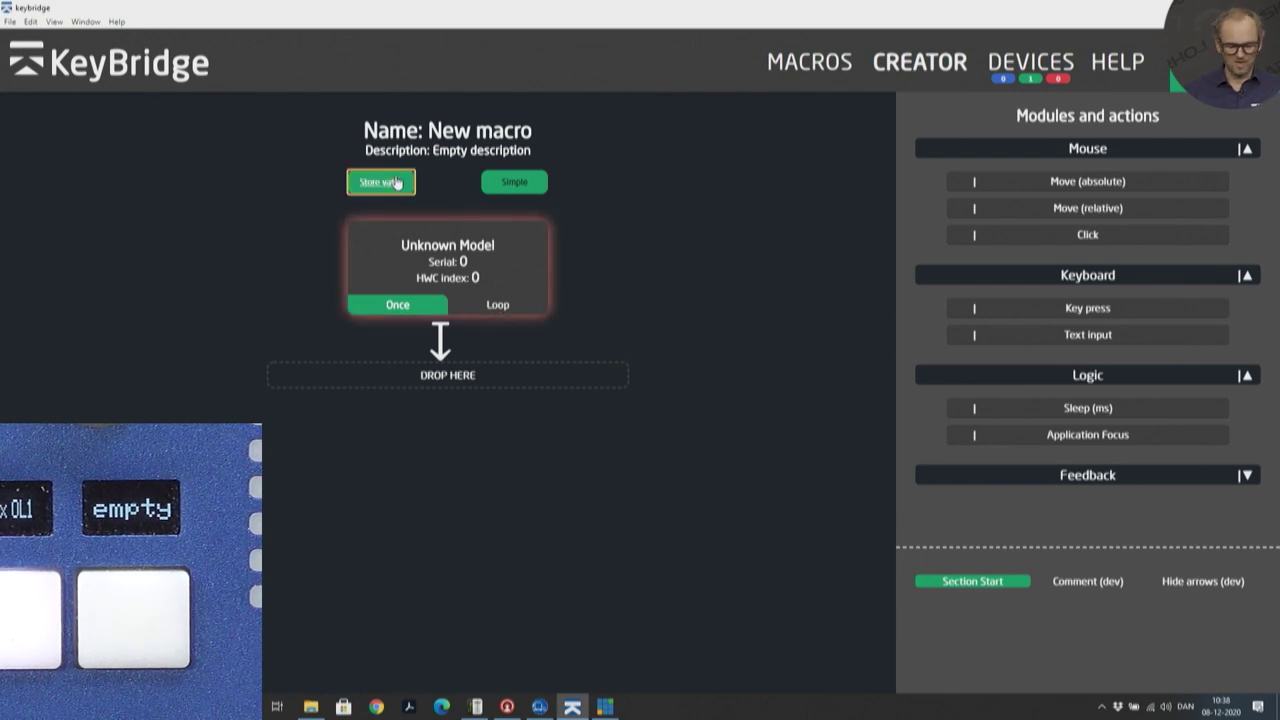
pyautogui.click(397, 183)
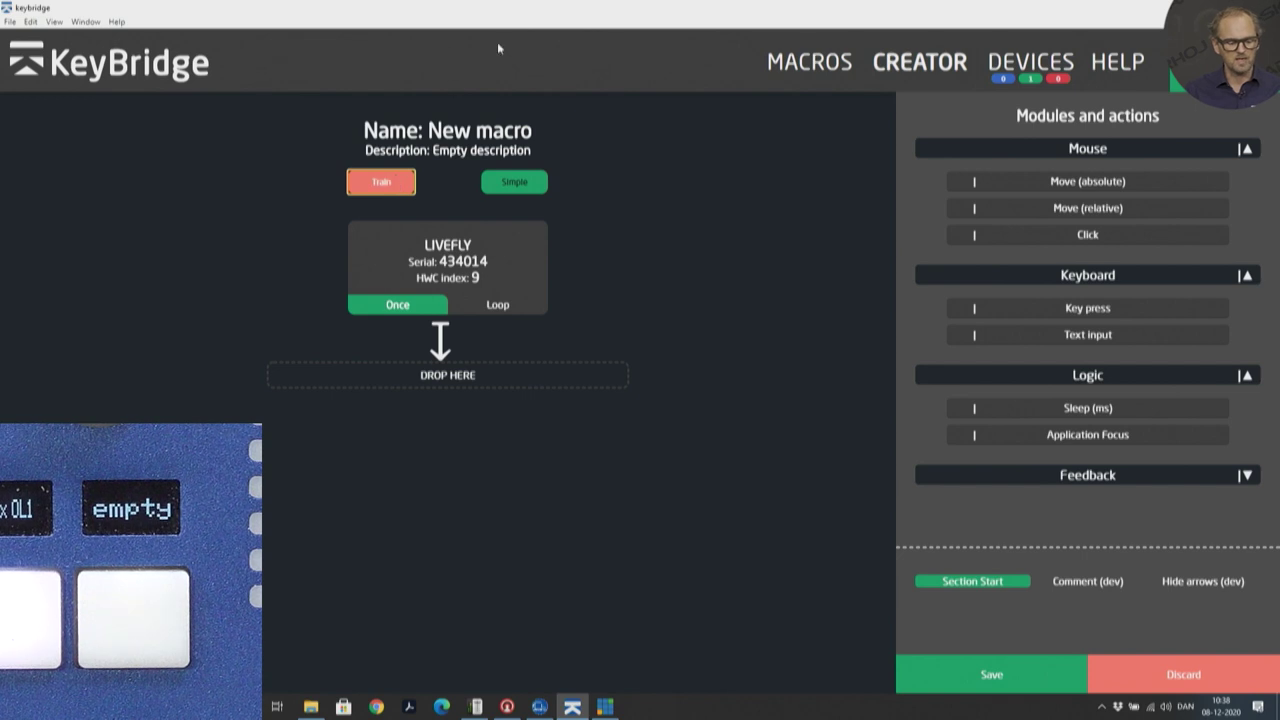
pyautogui.click(515, 182)
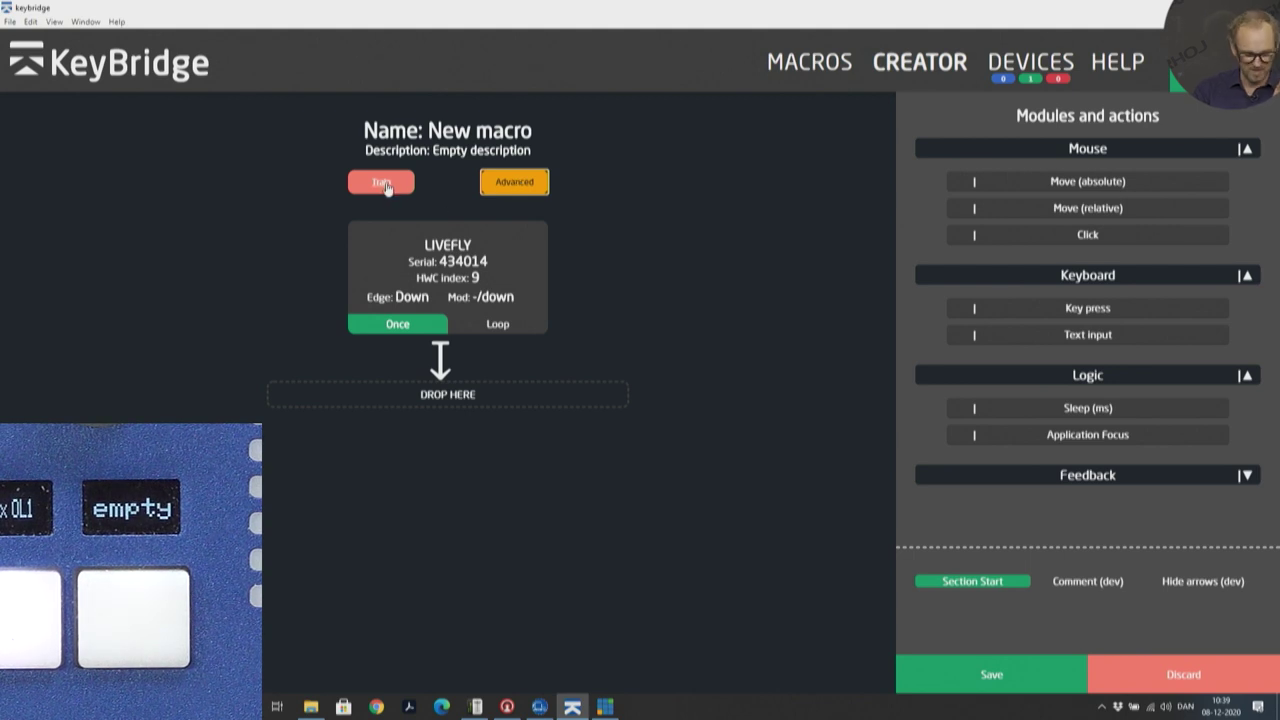
pyautogui.click(385, 186)
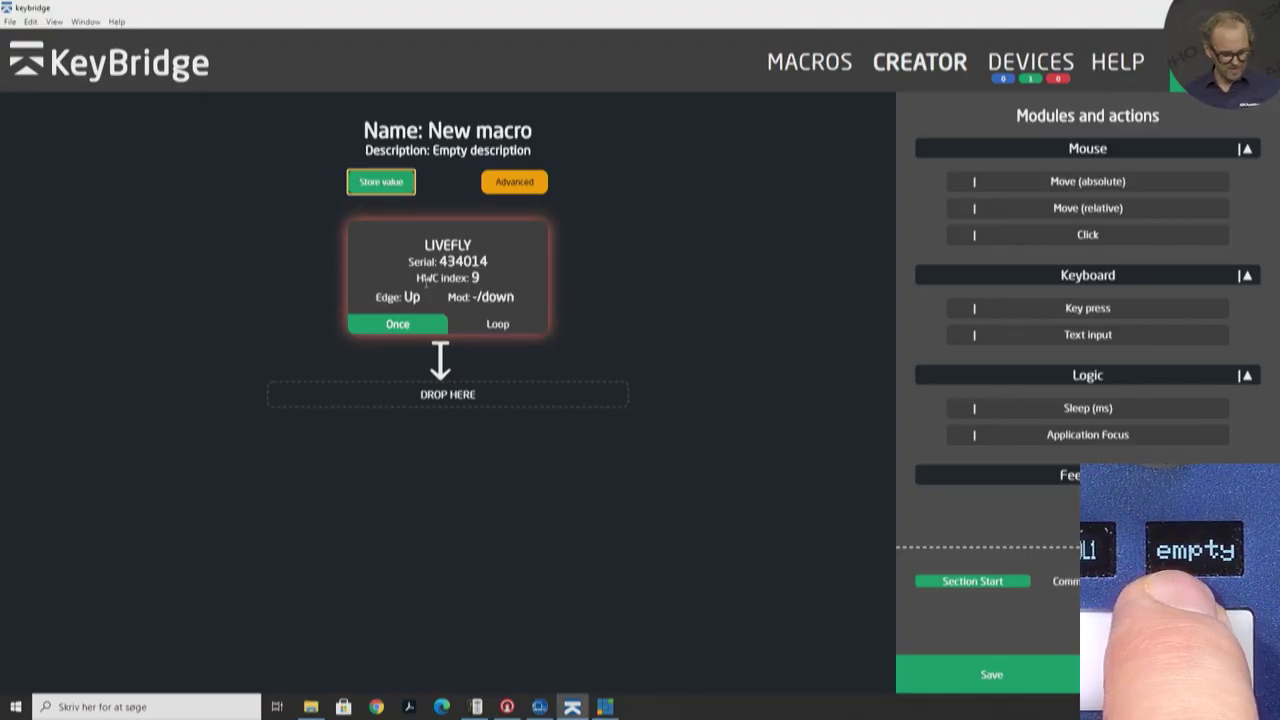
pyautogui.click(380, 186)
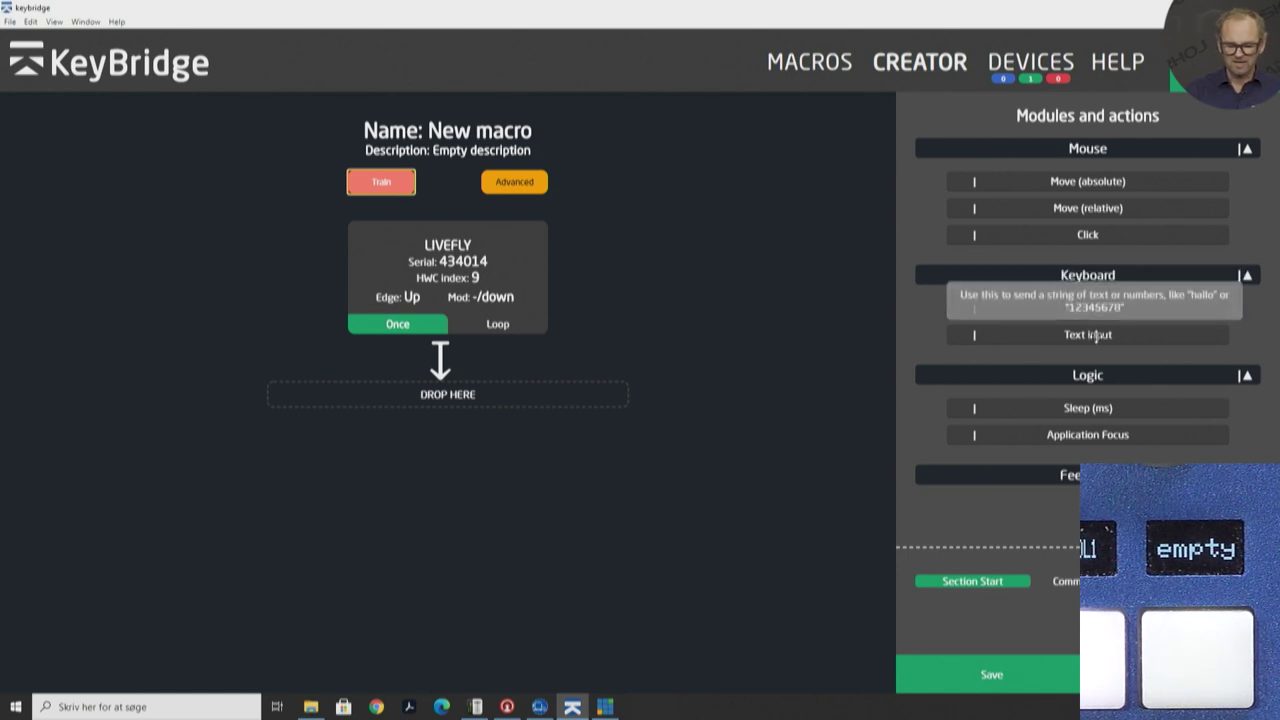
# Make the macro type 'Hello World' then press Control+a, and save it to the LIVEFLY key.
pyautogui.moveTo(1080, 340); pyautogui.dragTo(549, 398)
pyautogui.click(471, 419)
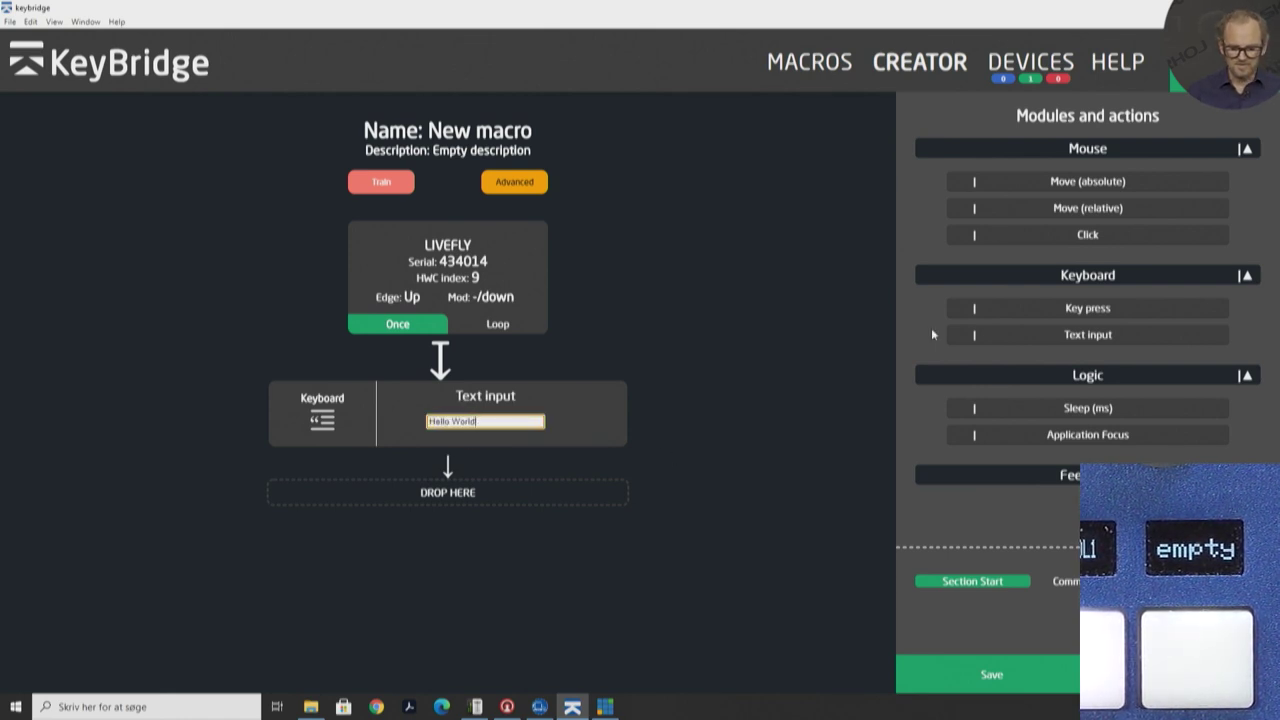
pyautogui.moveTo(1101, 307); pyautogui.dragTo(480, 525)
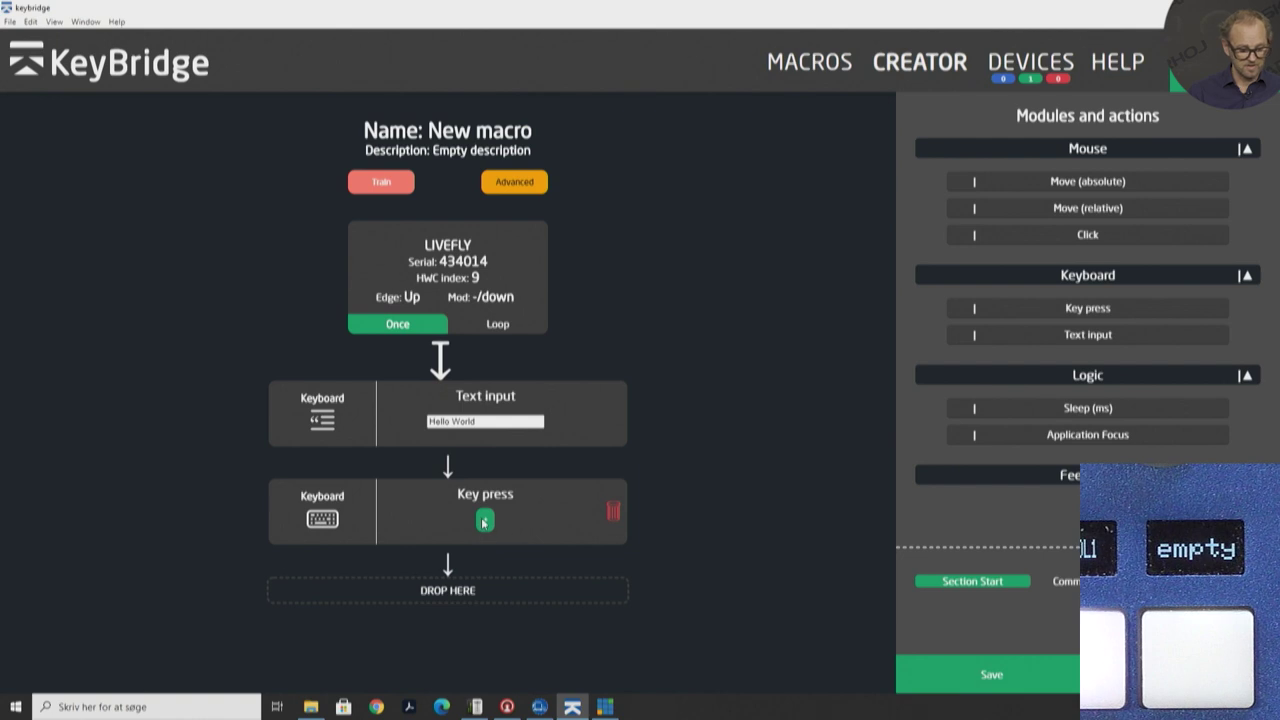
pyautogui.click(484, 521)
pyautogui.press('ctrl')
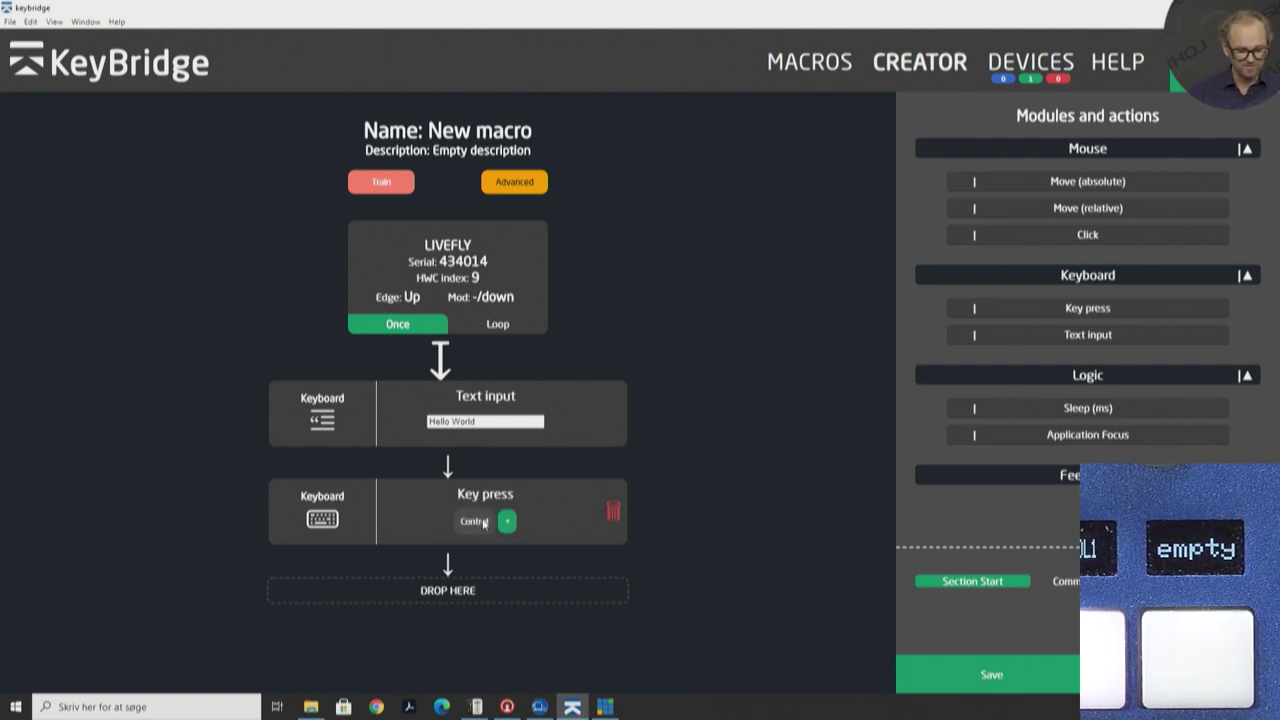
pyautogui.click(509, 530)
pyautogui.press('a')
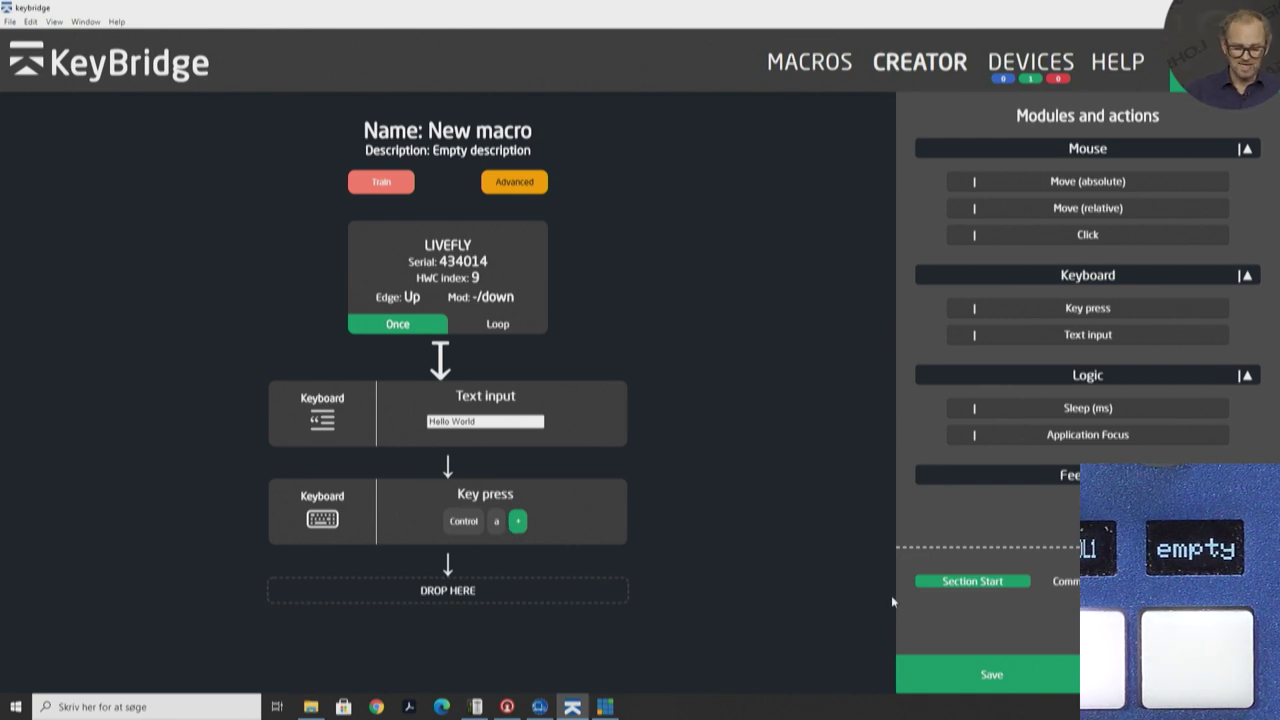
pyautogui.click(991, 680)
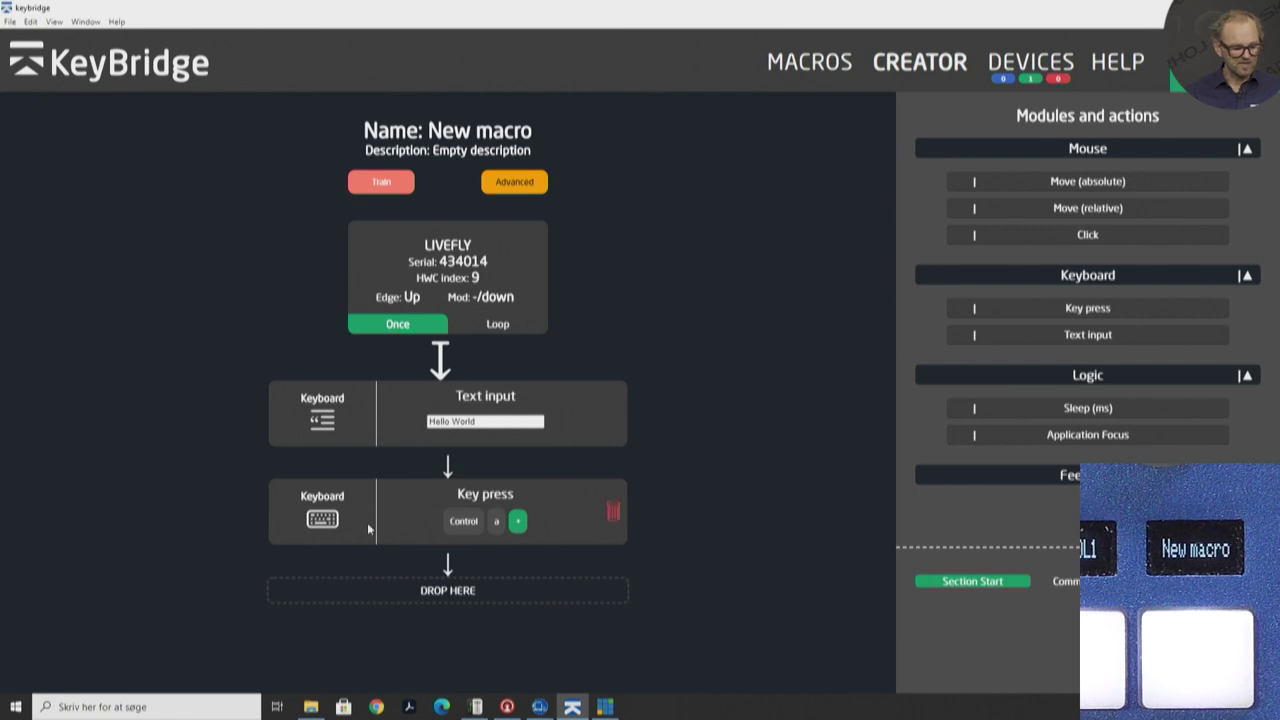
# Test the macro in Windows search, where it types Hello World and selects it with Ctrl+A.
pyautogui.click(119, 706)
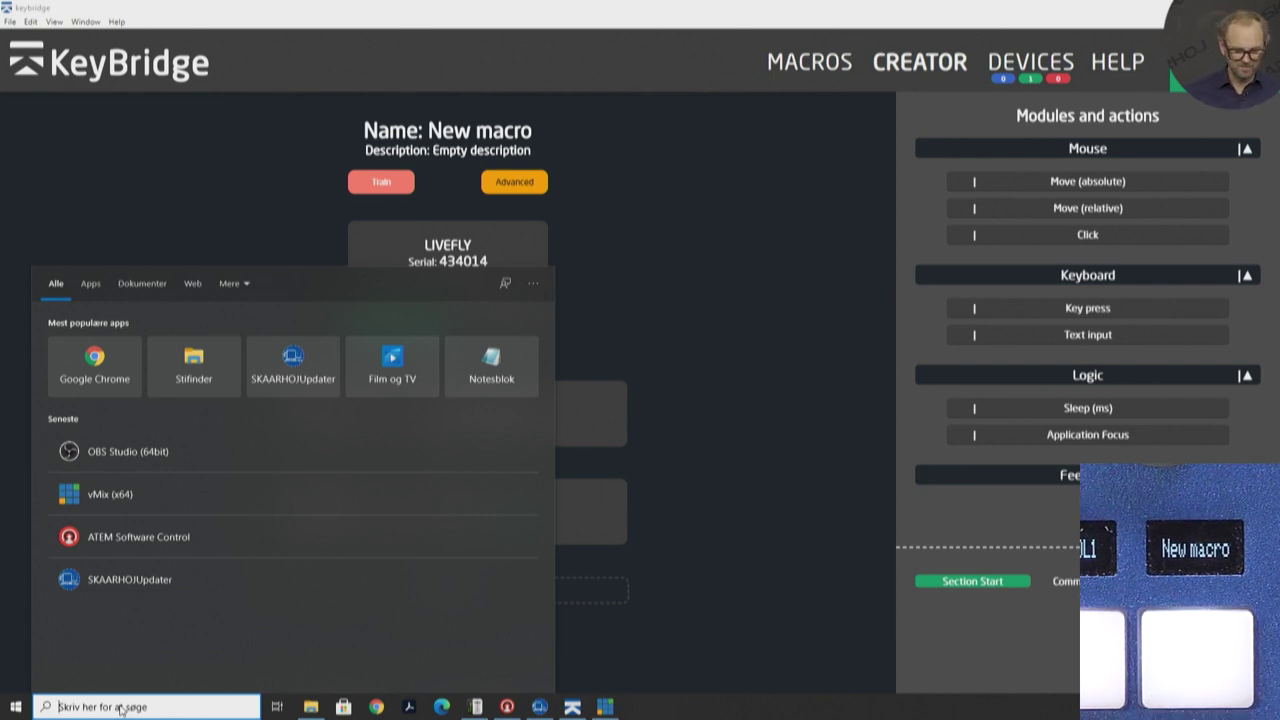
pyautogui.click(715, 452)
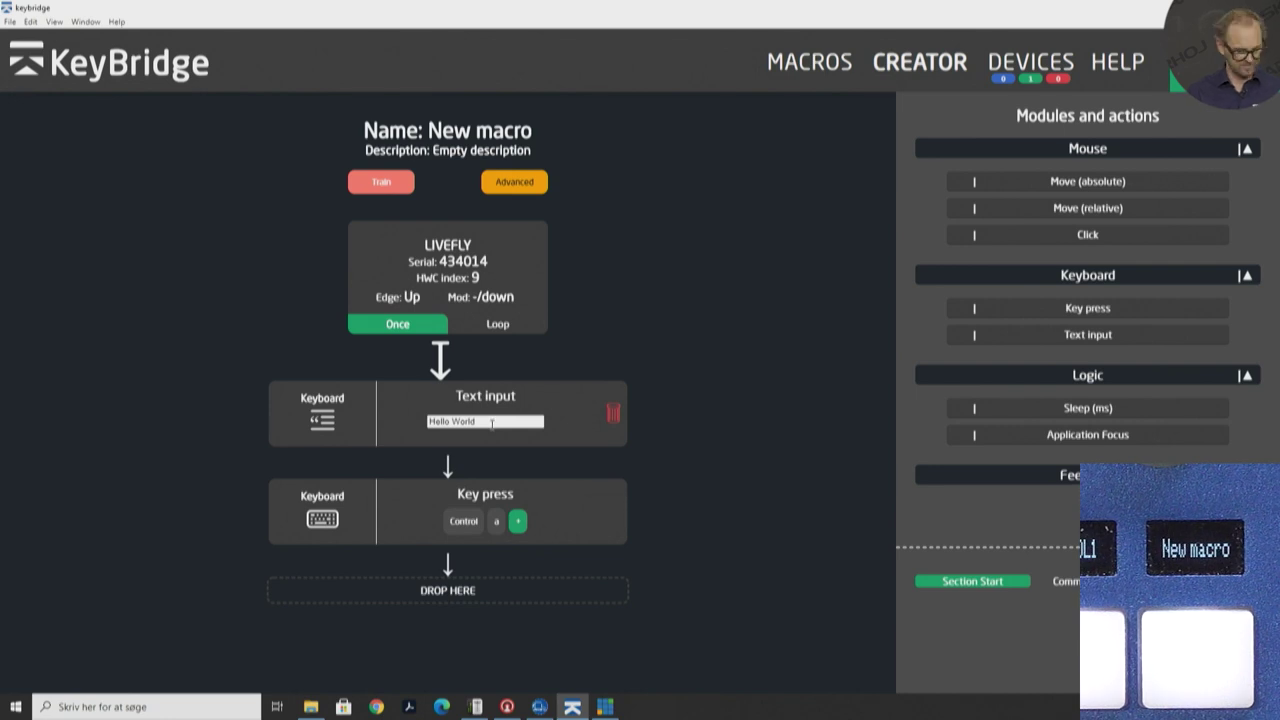
pyautogui.click(142, 704)
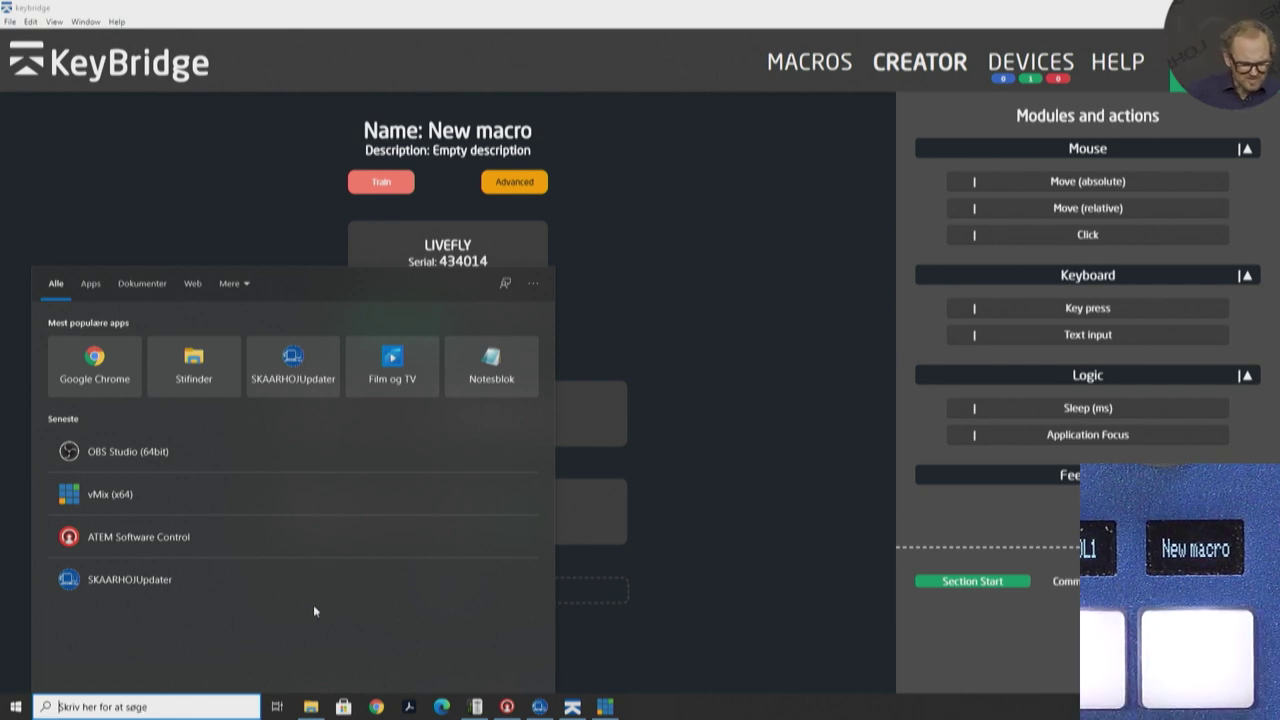
pyautogui.click(655, 346)
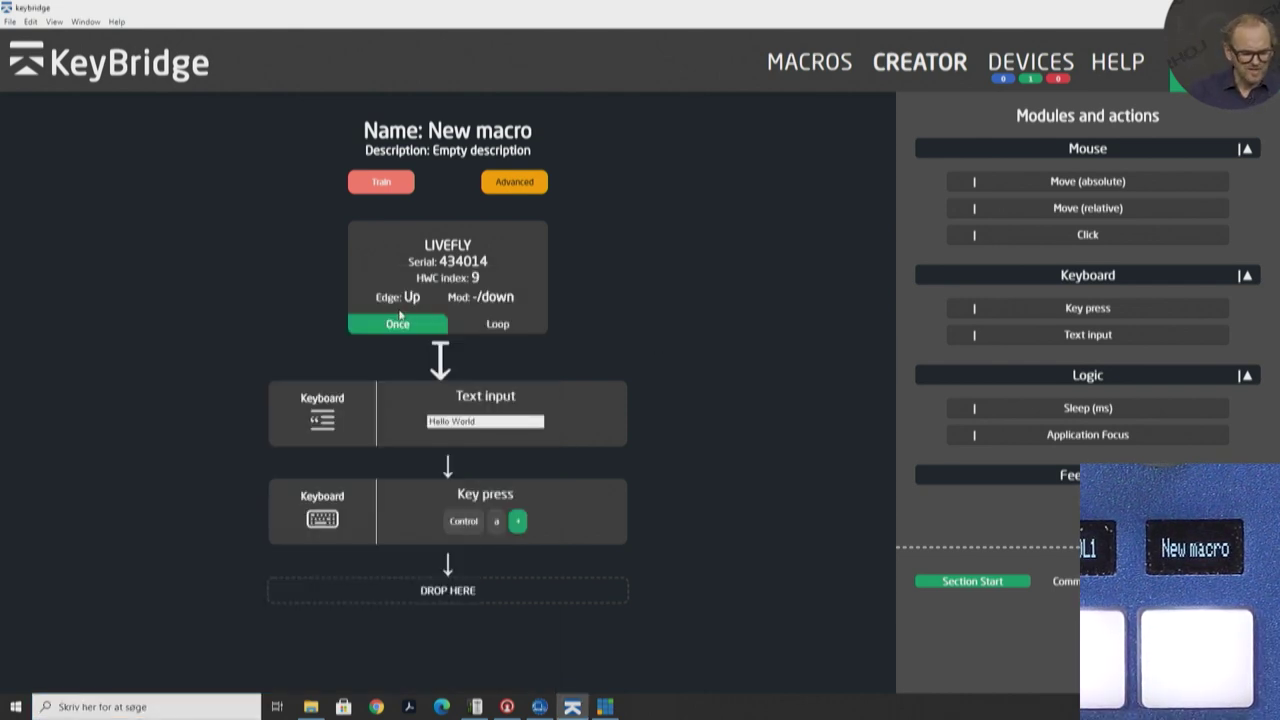
pyautogui.click(178, 703)
pyautogui.write('Hello Worl')
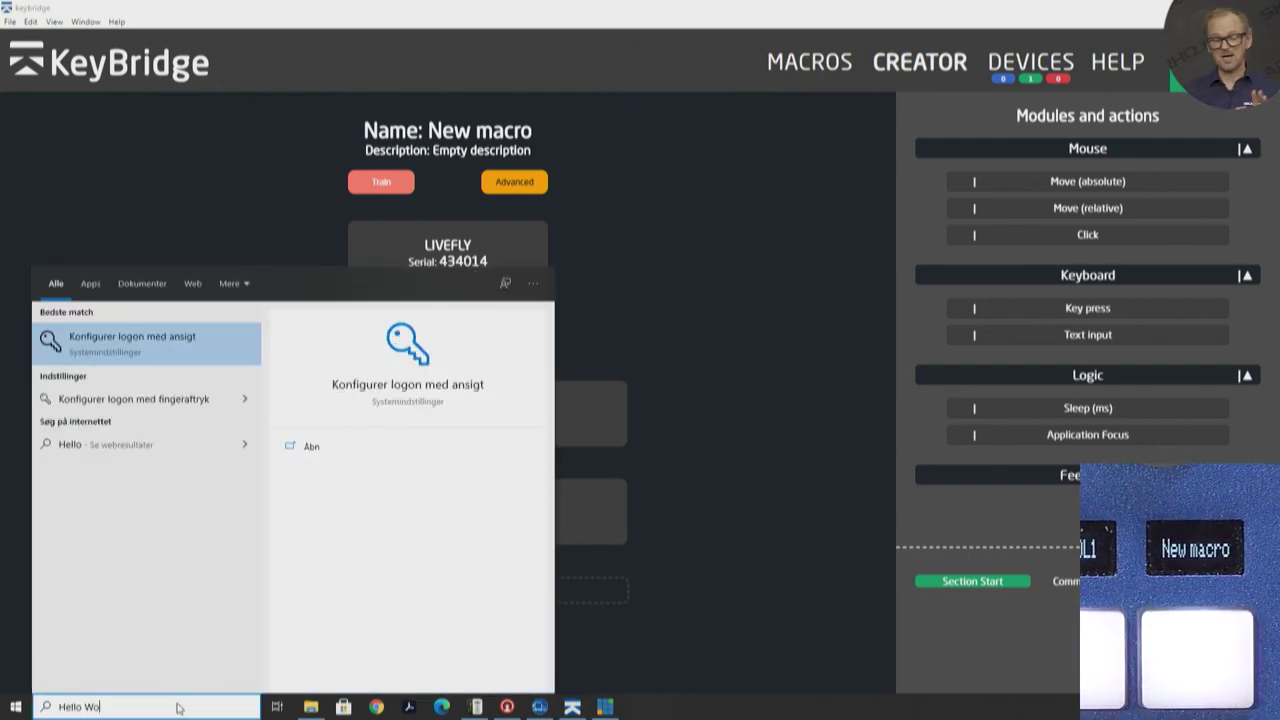
pyautogui.write('d')
pyautogui.hotkey('ctrl', 'a')
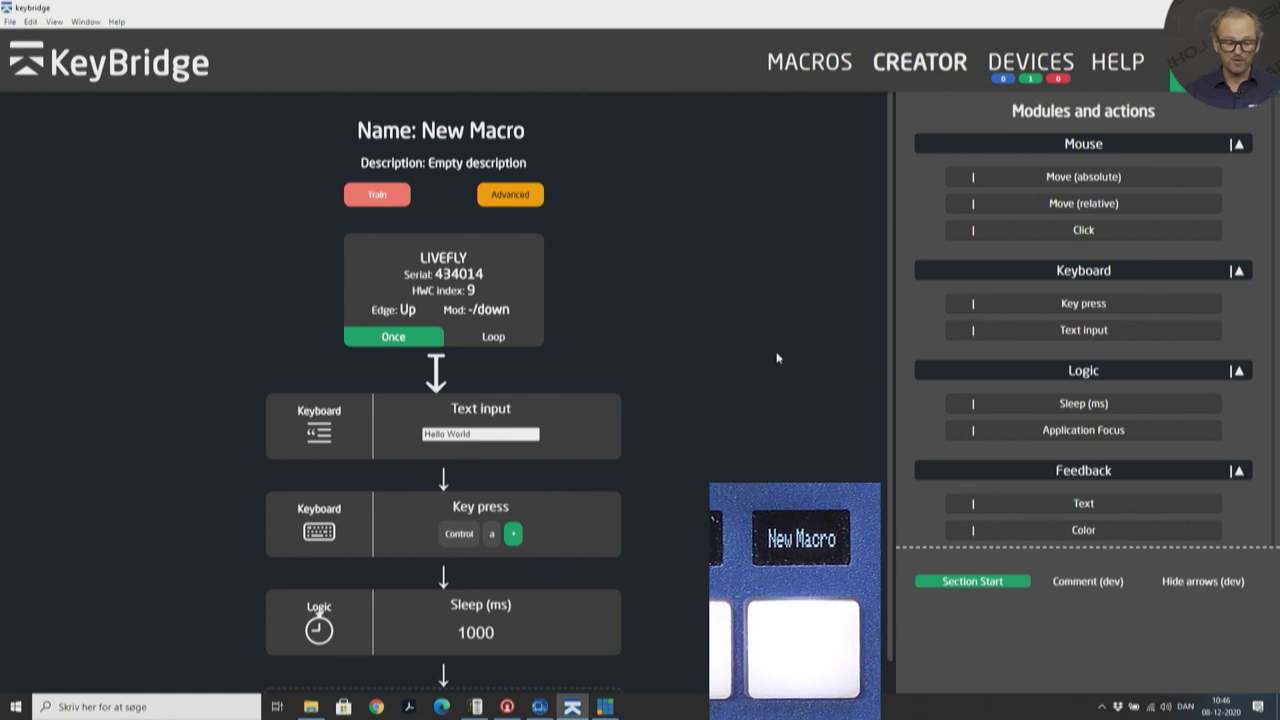
# Rename the macro to 'Hello Msg' and save it.
pyautogui.click(499, 137)
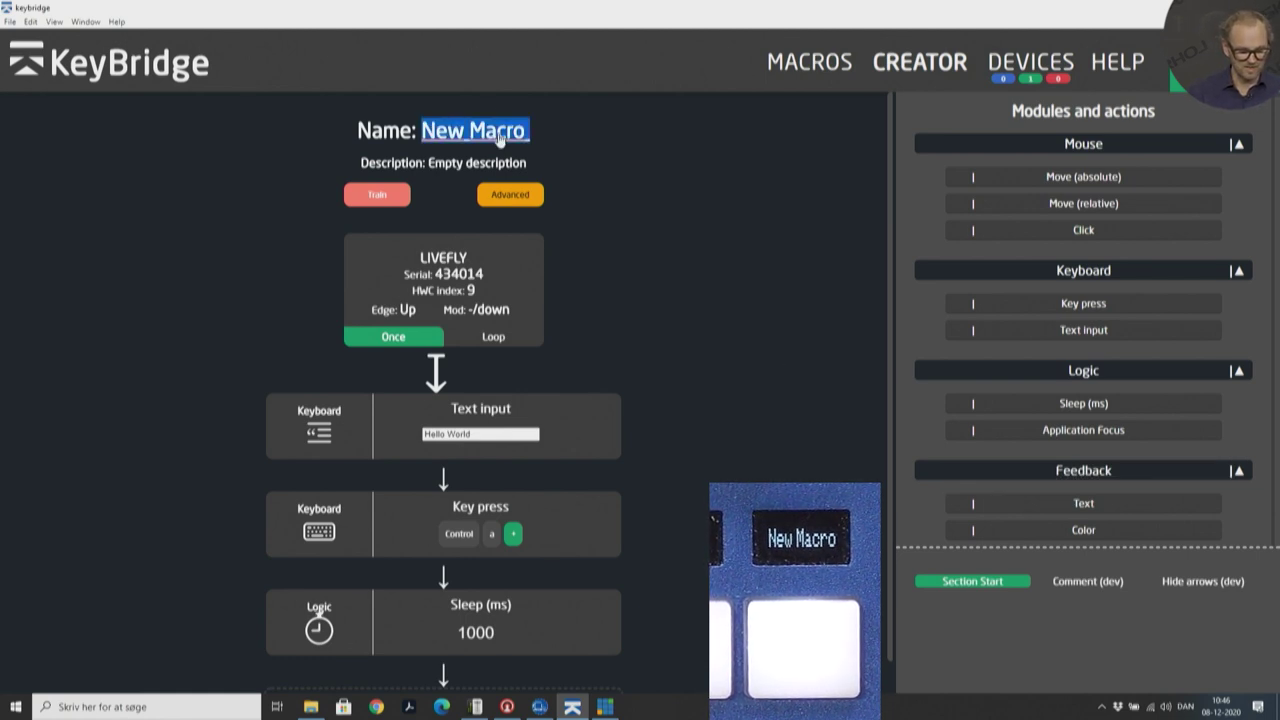
pyautogui.write('Hell')
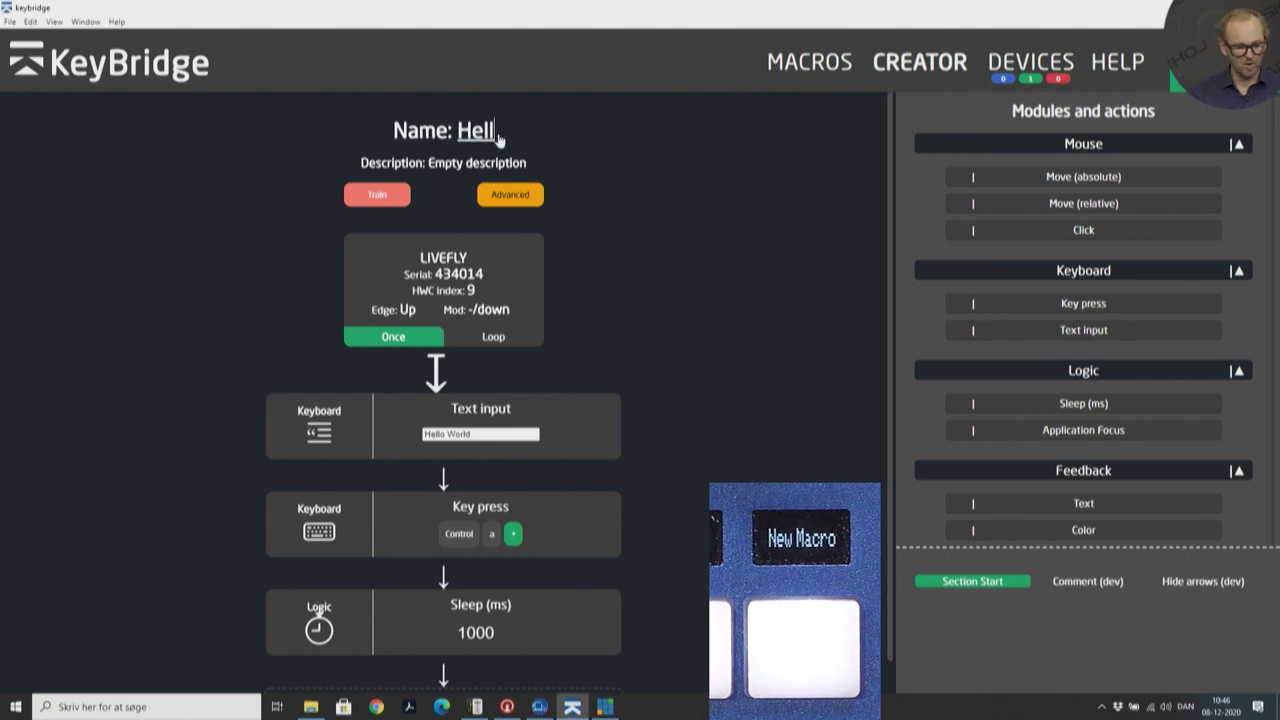
pyautogui.write('o Msg')
pyautogui.press('Return')
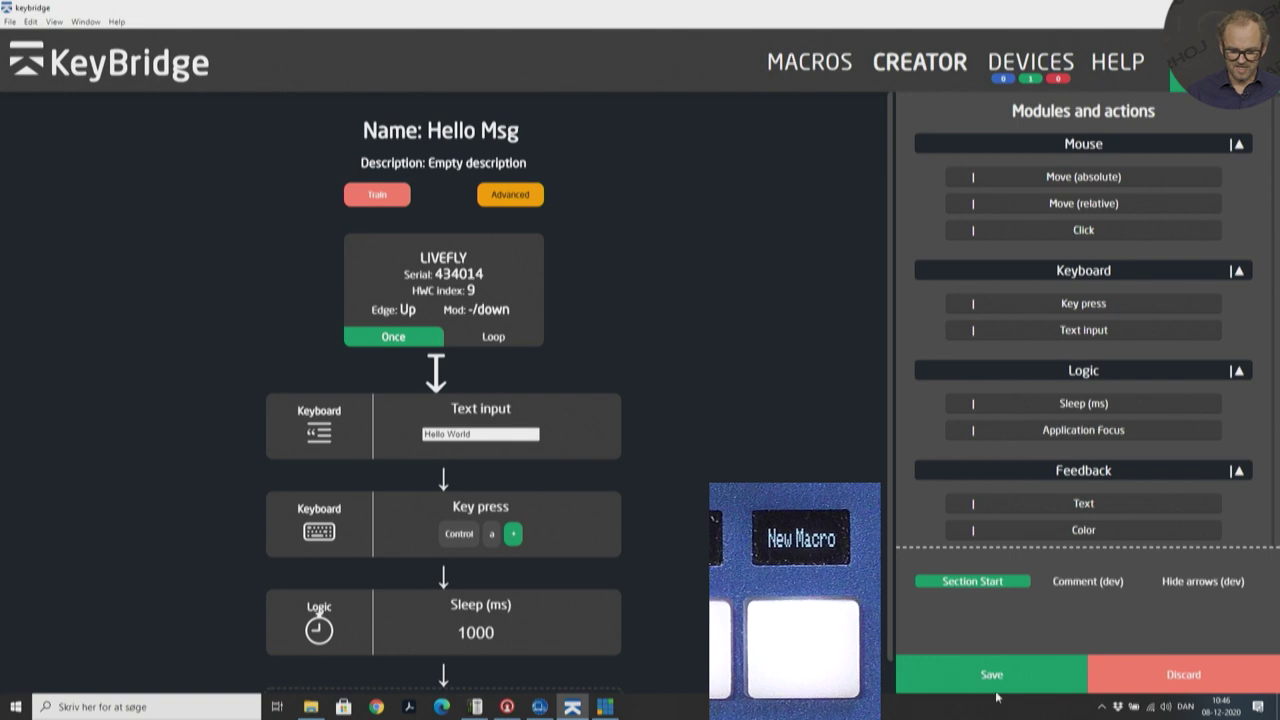
pyautogui.click(988, 675)
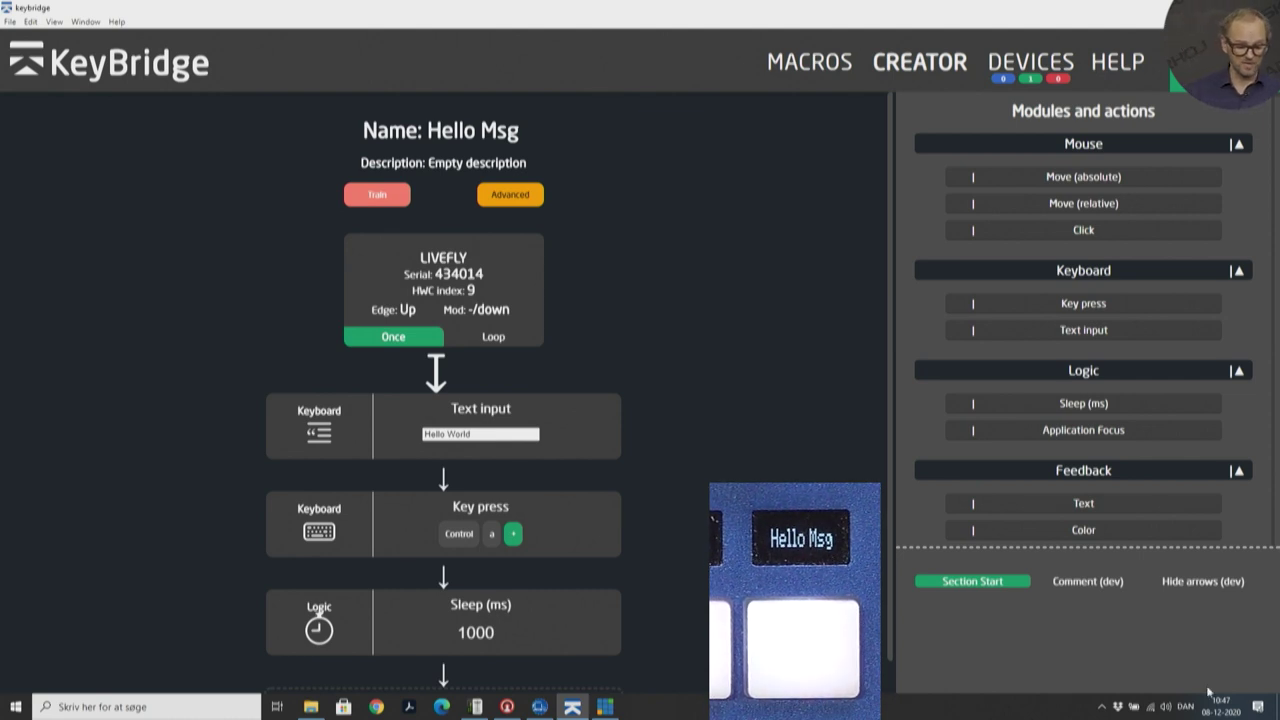
# Add starting feedback that shows 'Running!' in red.
pyautogui.scroll(-1, 786, 477)
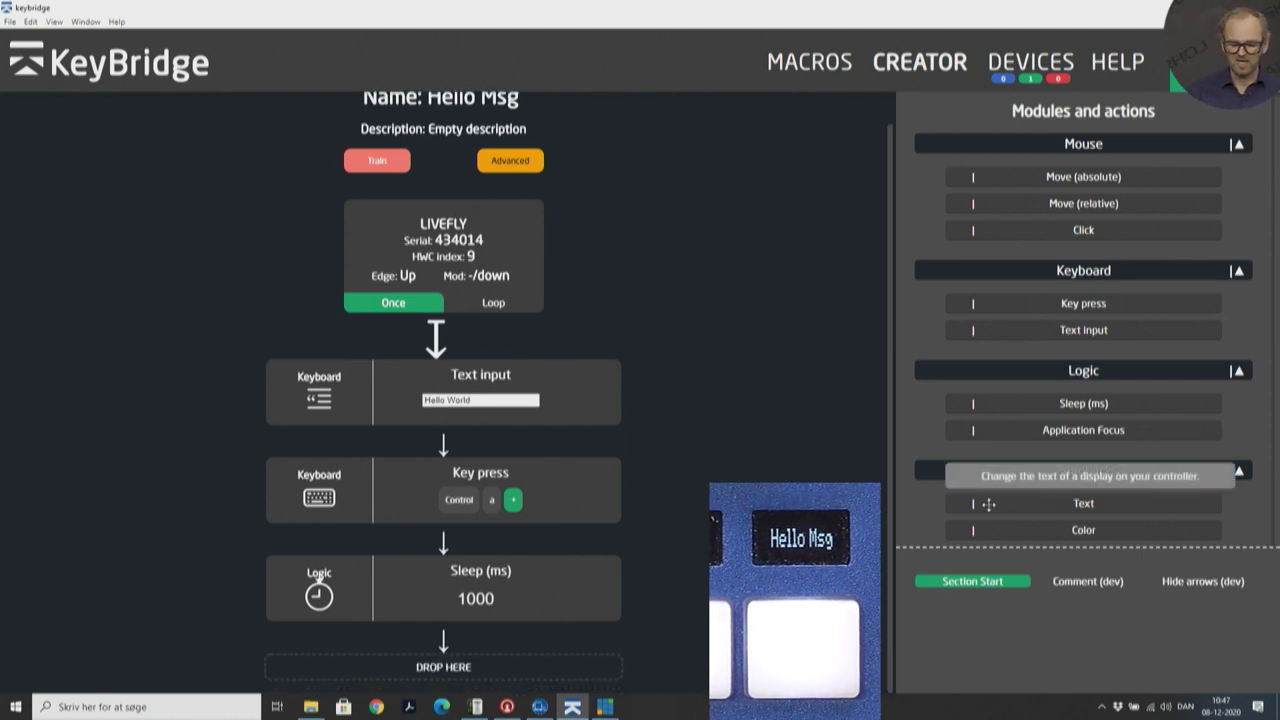
pyautogui.moveTo(1086, 505); pyautogui.dragTo(525, 340)
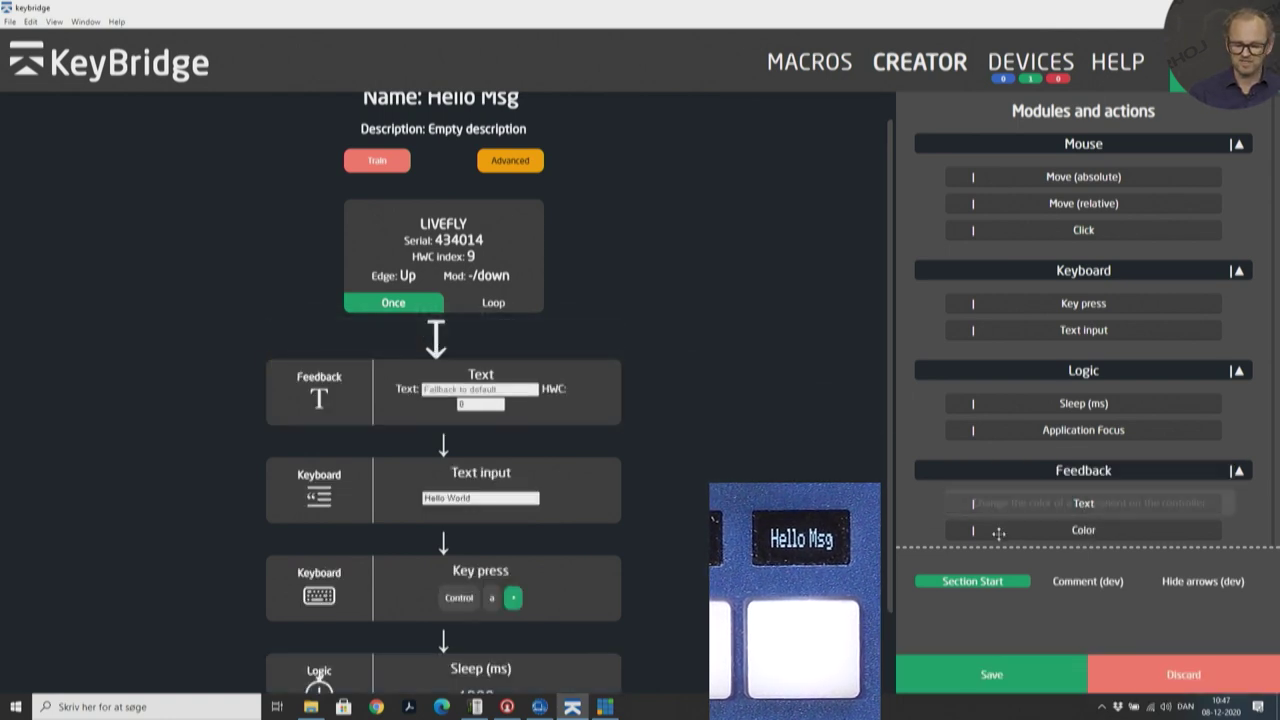
pyautogui.moveTo(1080, 530); pyautogui.dragTo(455, 425)
pyautogui.click(471, 389)
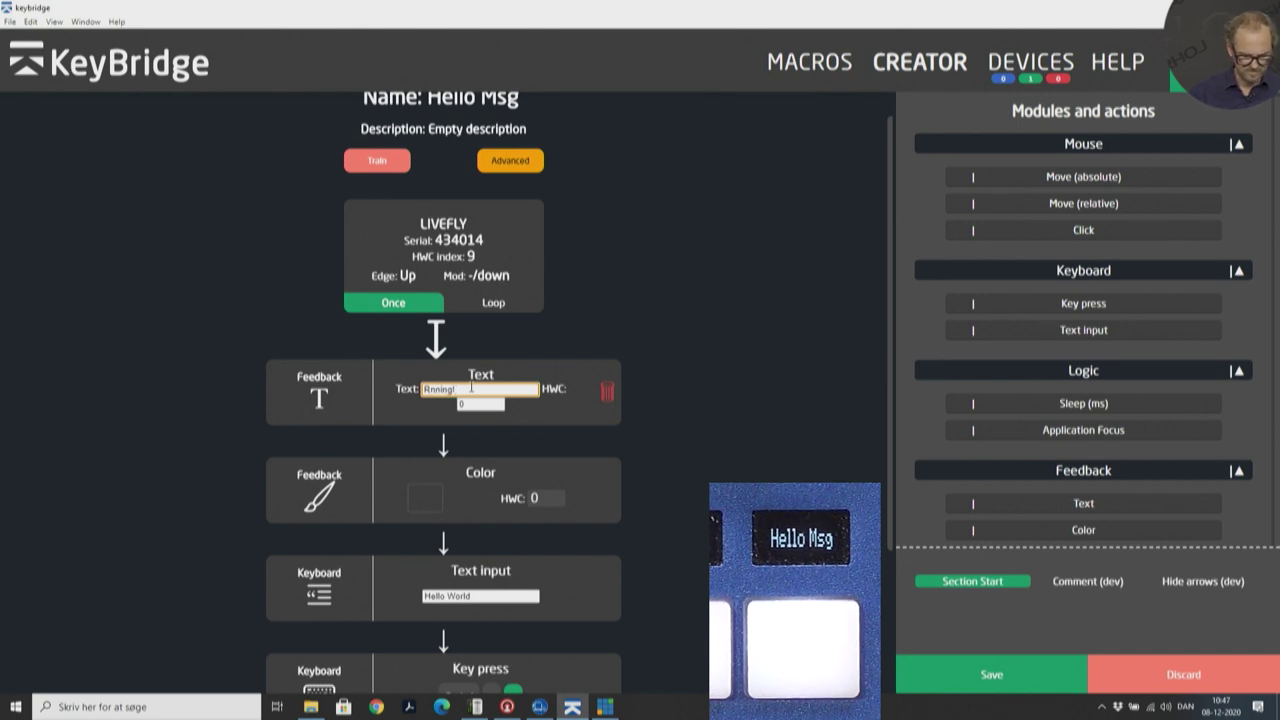
pyautogui.click(425, 502)
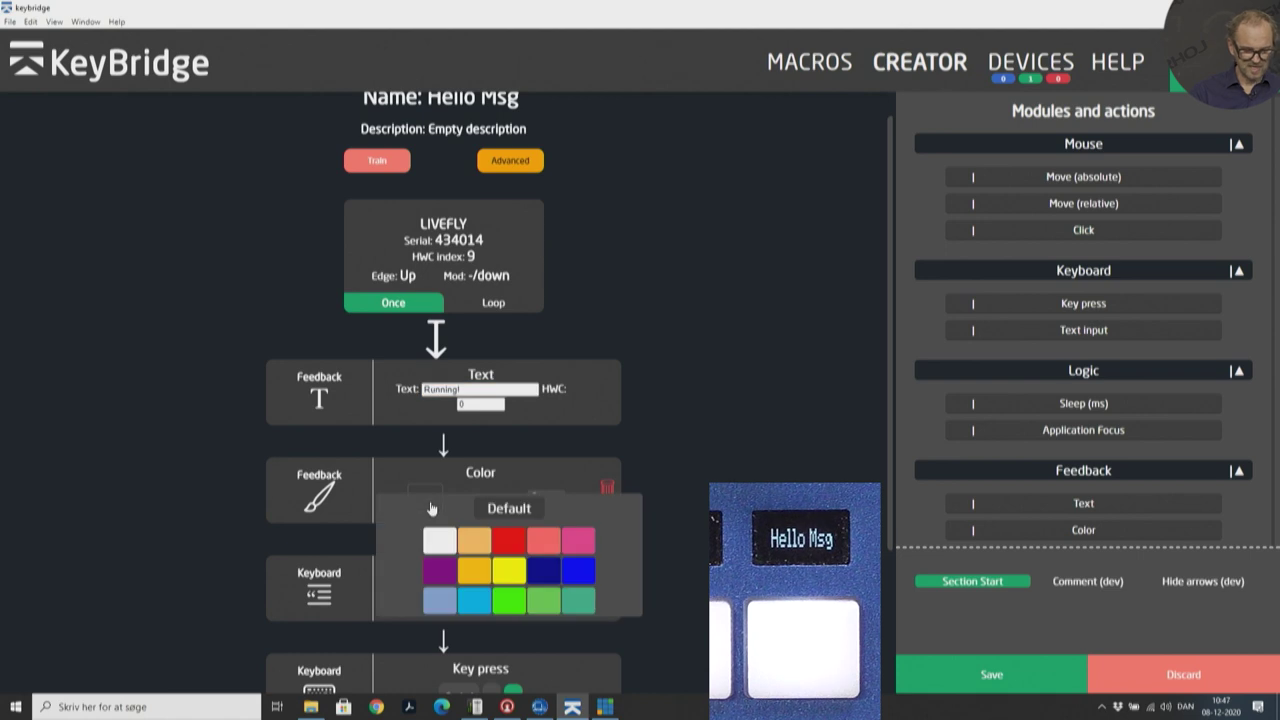
pyautogui.click(509, 543)
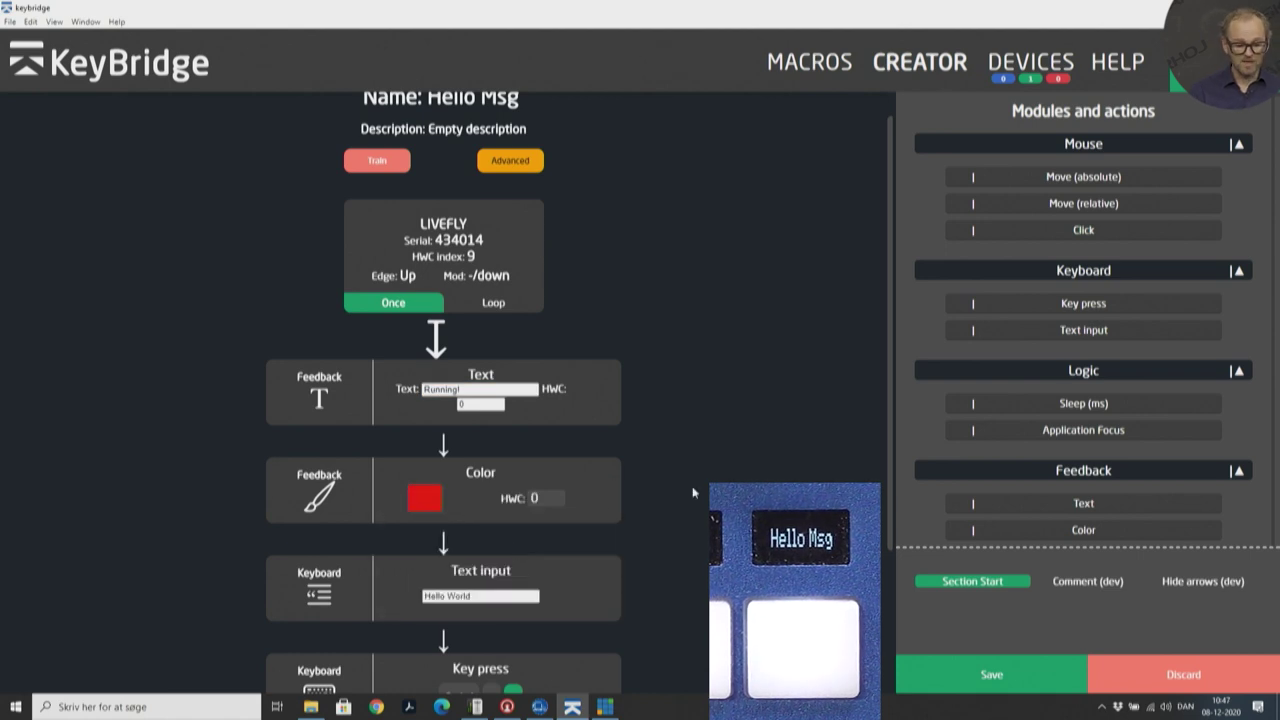
# Add final feedback showing 'Normal' in light blue after the pause, and save.
pyautogui.scroll(-2, 692, 492)
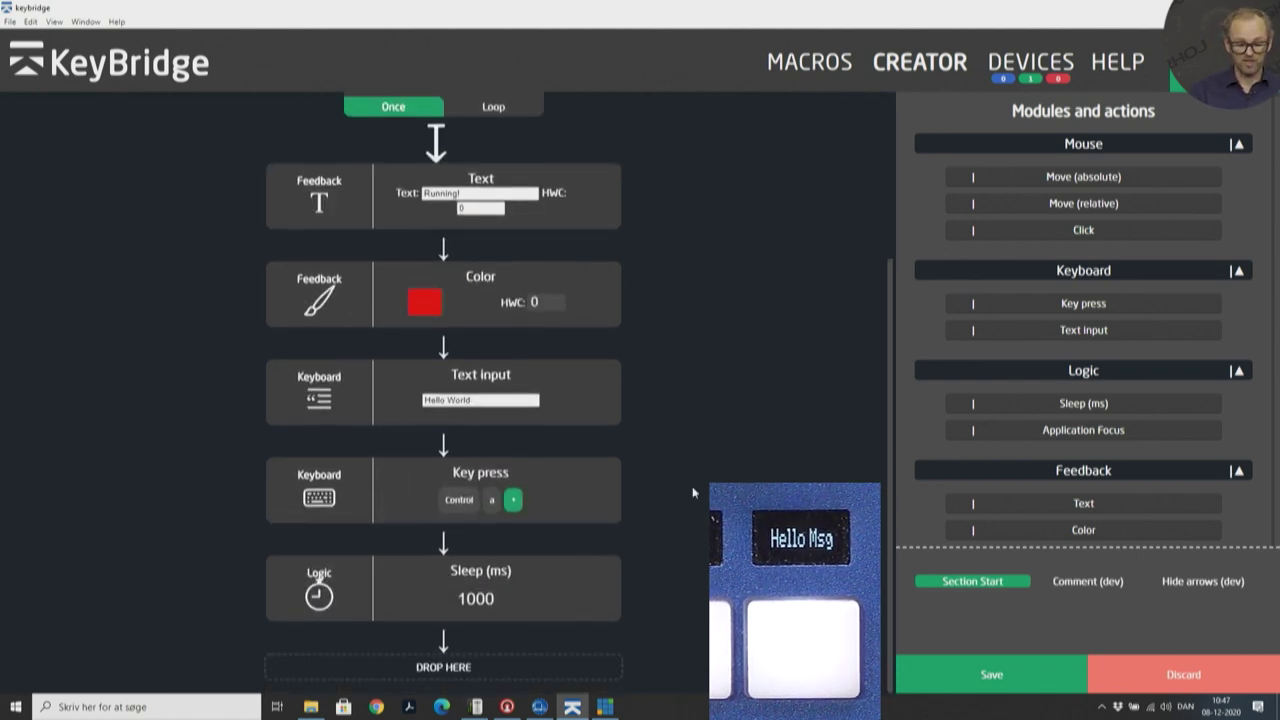
pyautogui.moveTo(972, 503); pyautogui.dragTo(447, 640)
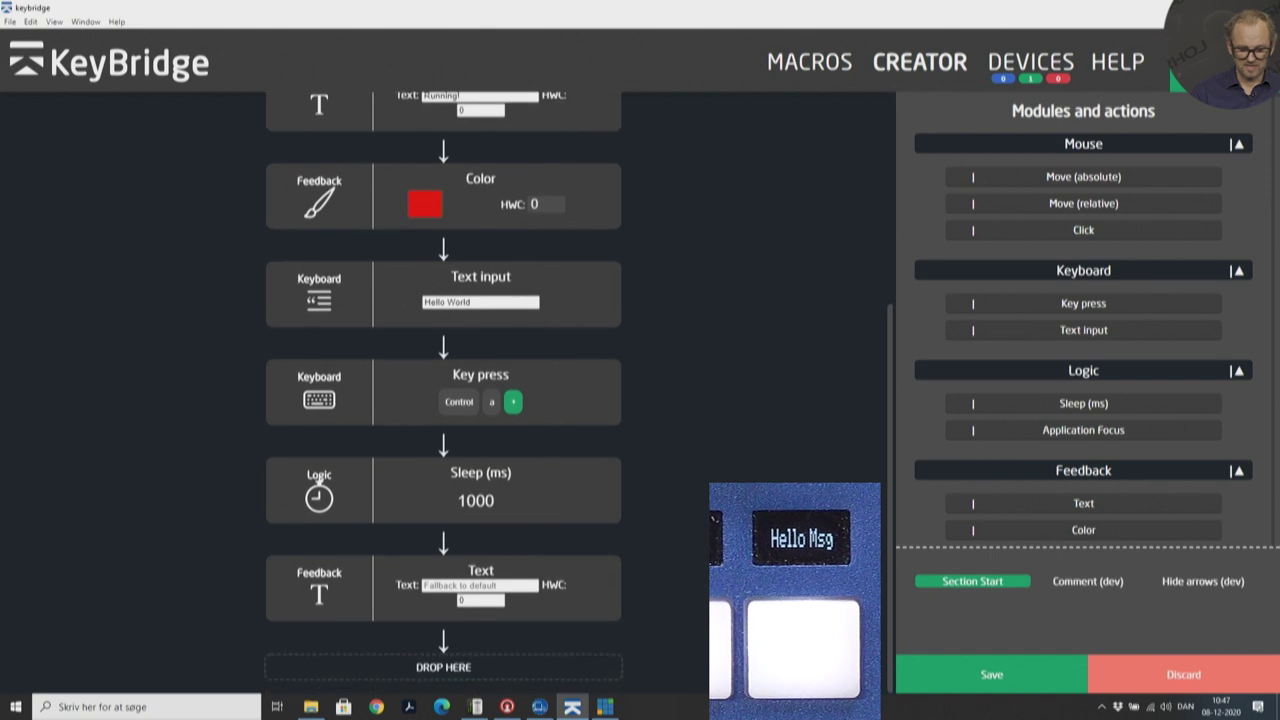
pyautogui.moveTo(1040, 532); pyautogui.dragTo(447, 652)
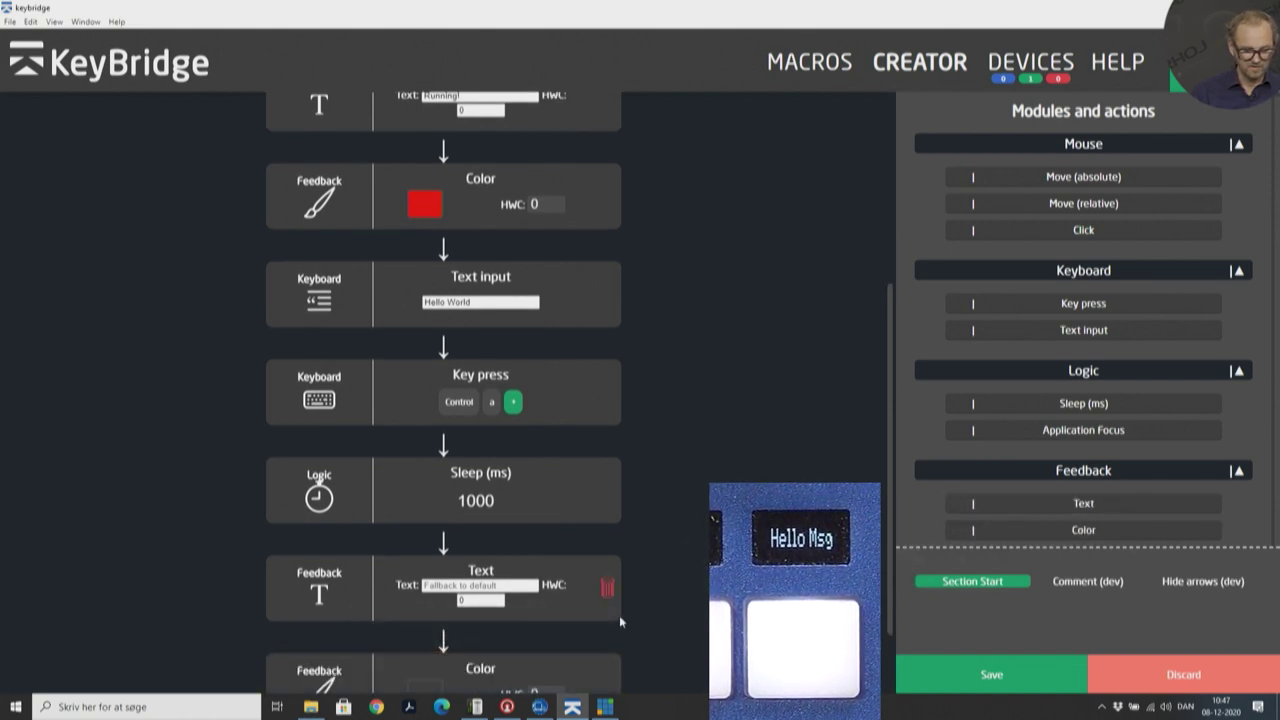
pyautogui.click(503, 487)
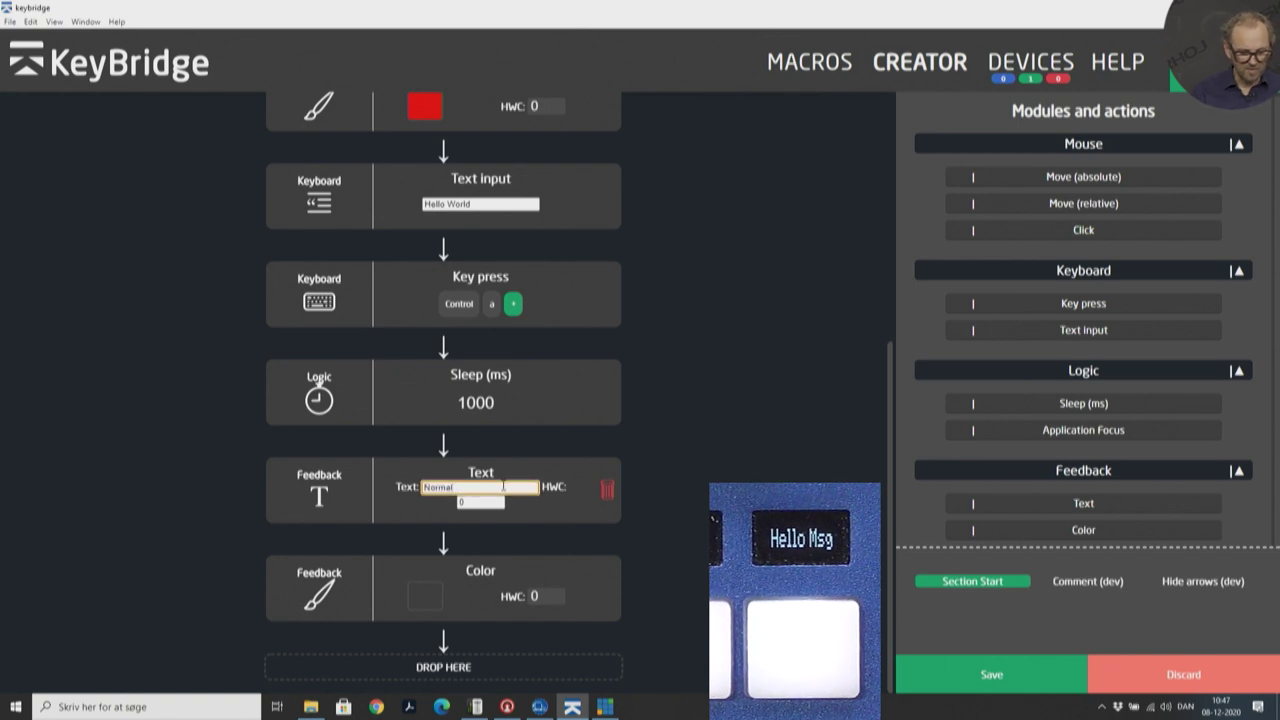
pyautogui.click(420, 594)
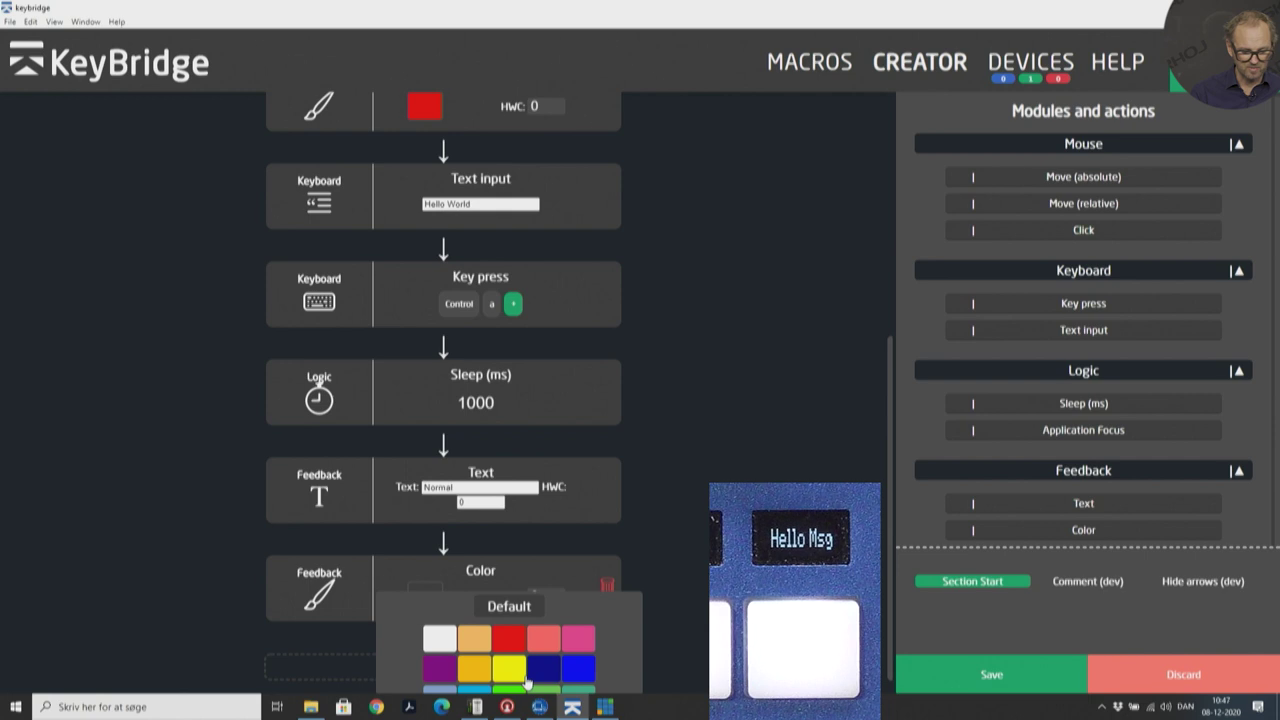
pyautogui.scroll(-1, 527, 683)
pyautogui.click(470, 679)
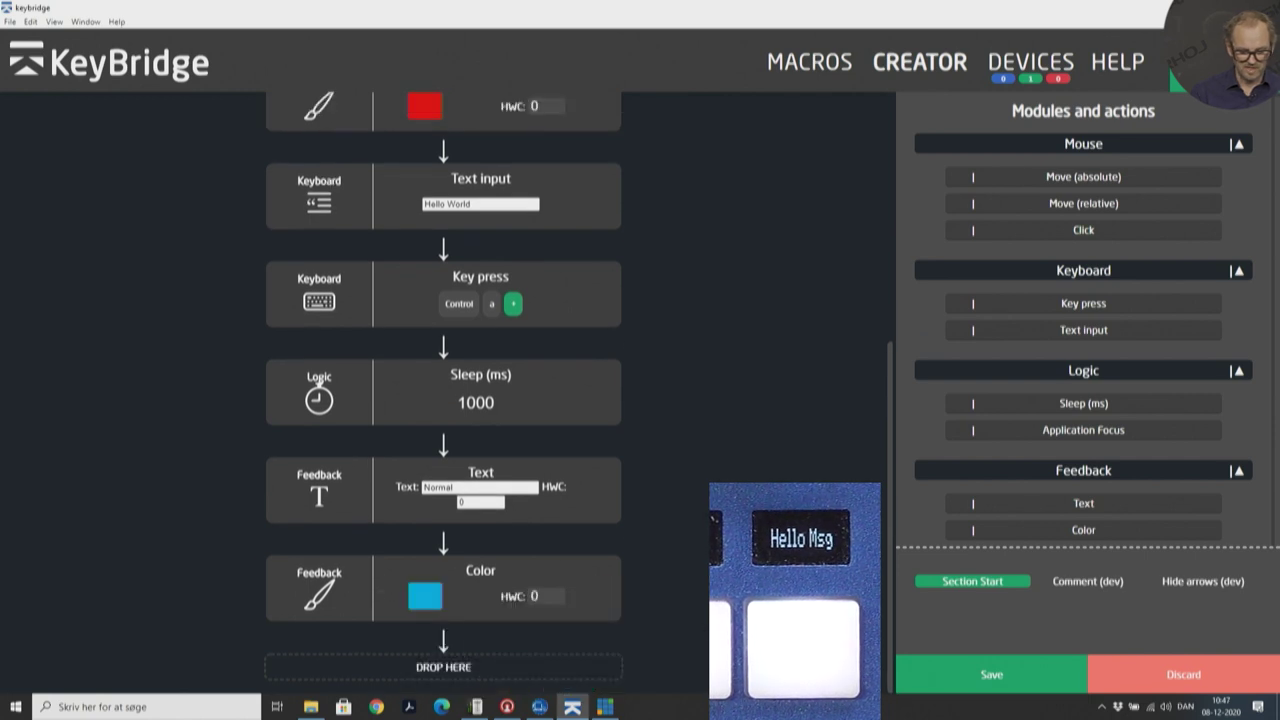
pyautogui.click(982, 674)
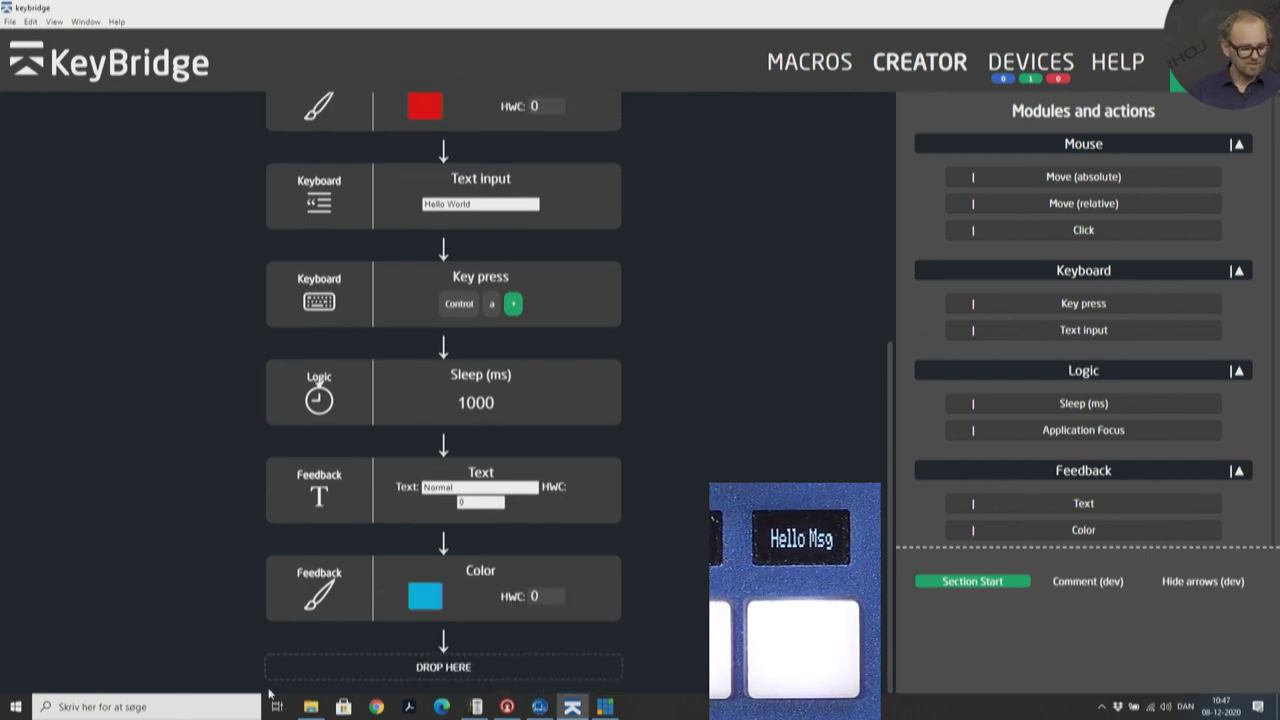
# Run Hello Msg in Windows search, typing 'Hello World' and selecting it with Ctrl+A.
pyautogui.click(218, 700)
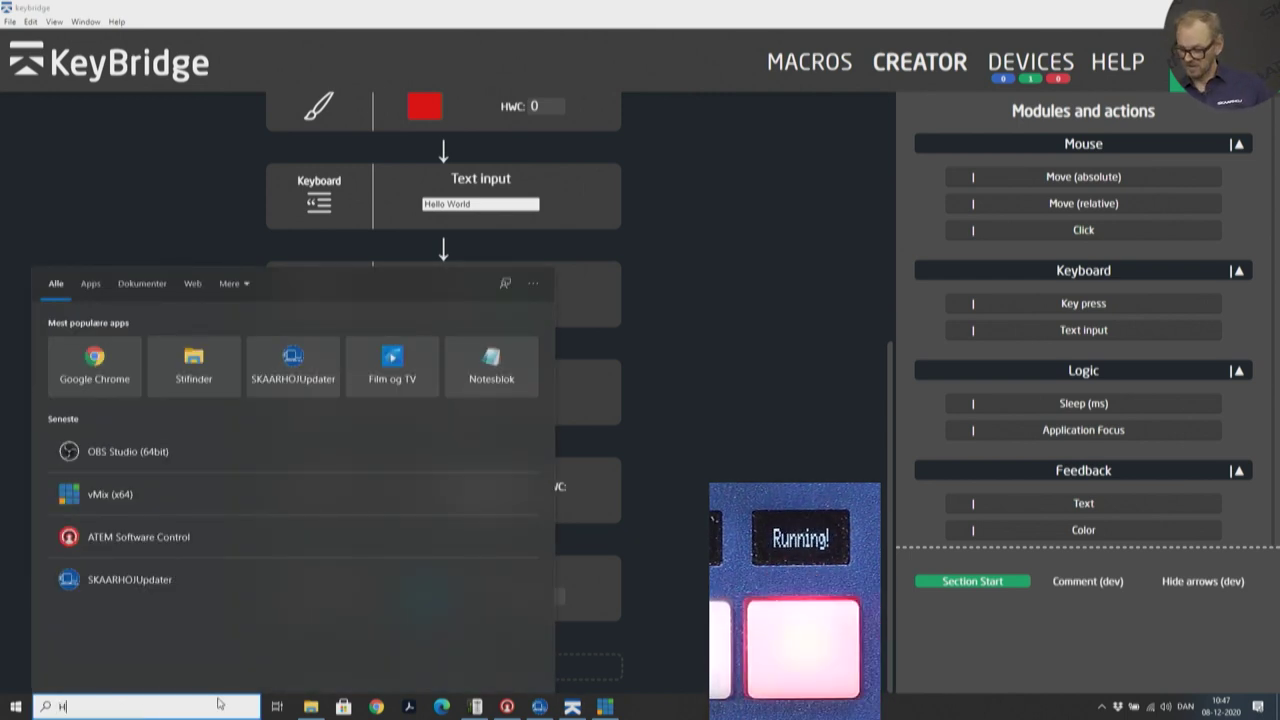
pyautogui.write('Hello World')
pyautogui.hotkey('ctrl', 'a')
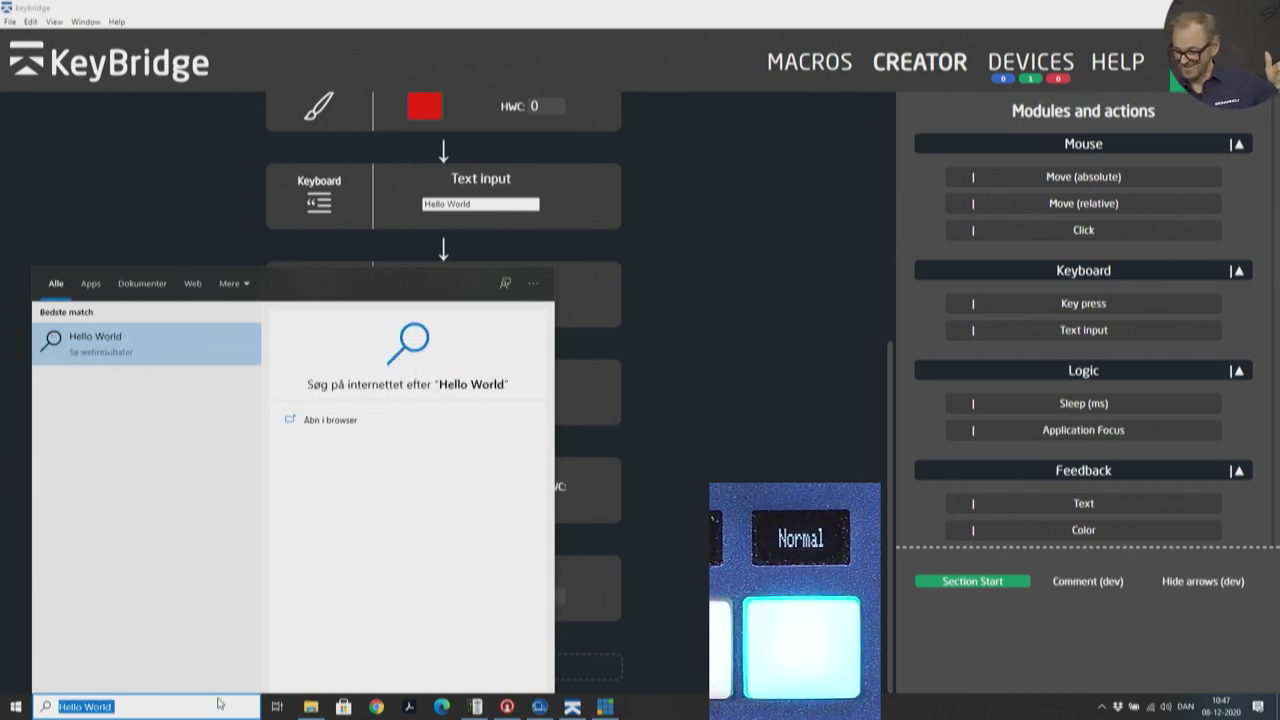